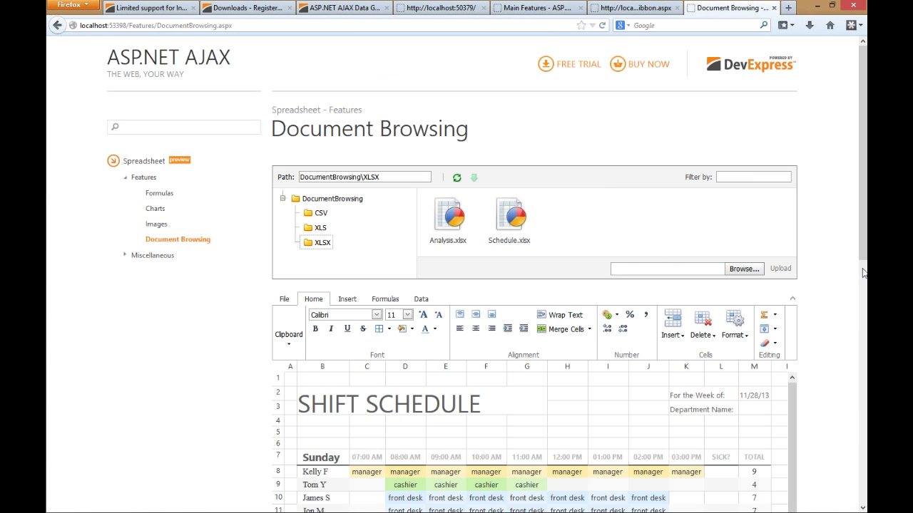
# Open the Employee.xls workbook from the XLS folder of the document browser
pyautogui.moveTo(864, 269); pyautogui.dragTo(797, 352)
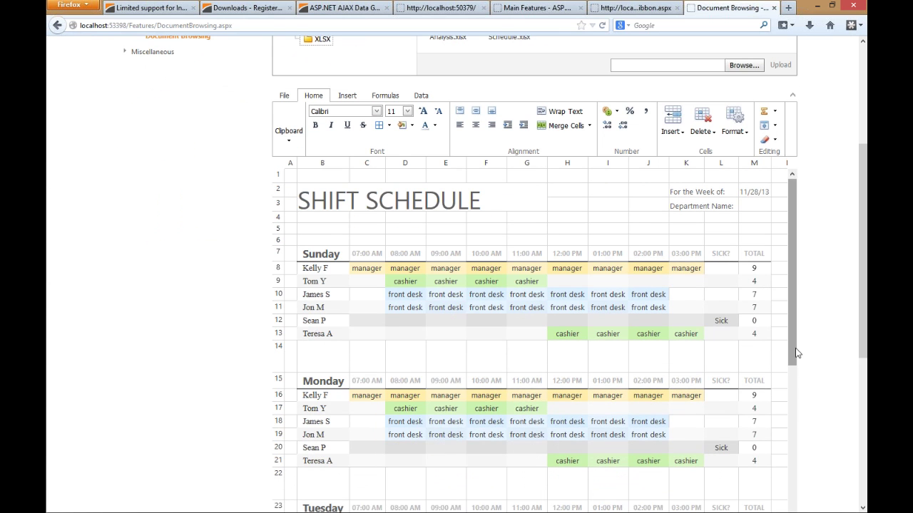
pyautogui.scroll(-7, 797, 353)
pyautogui.scroll(3, 448, 212)
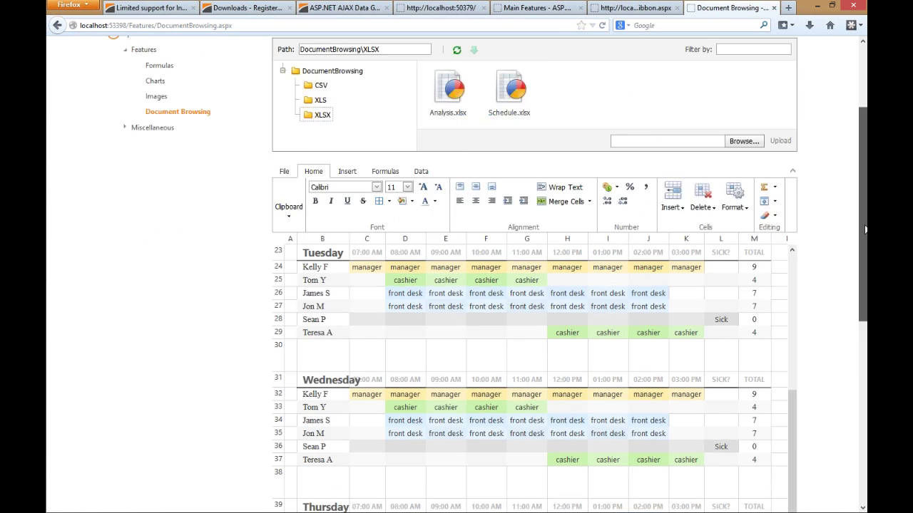
pyautogui.click(320, 227)
pyautogui.click(472, 244)
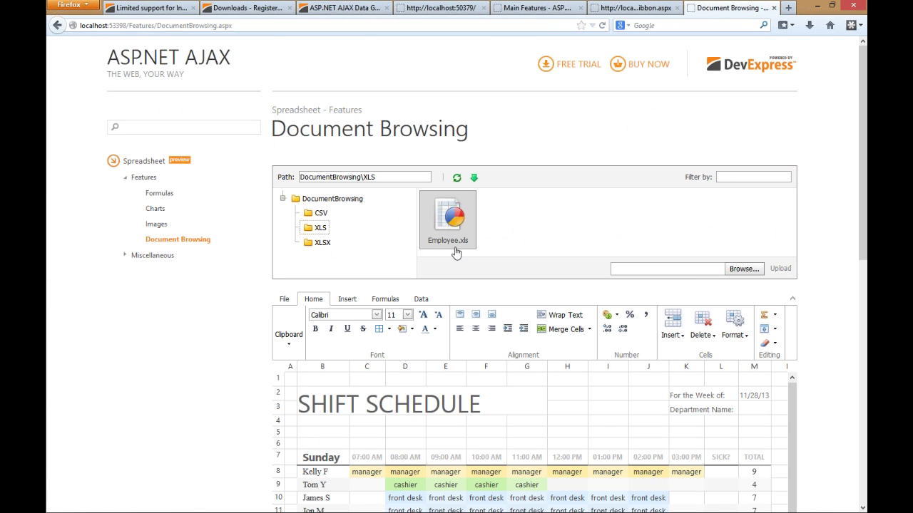
pyautogui.doubleClick(454, 242)
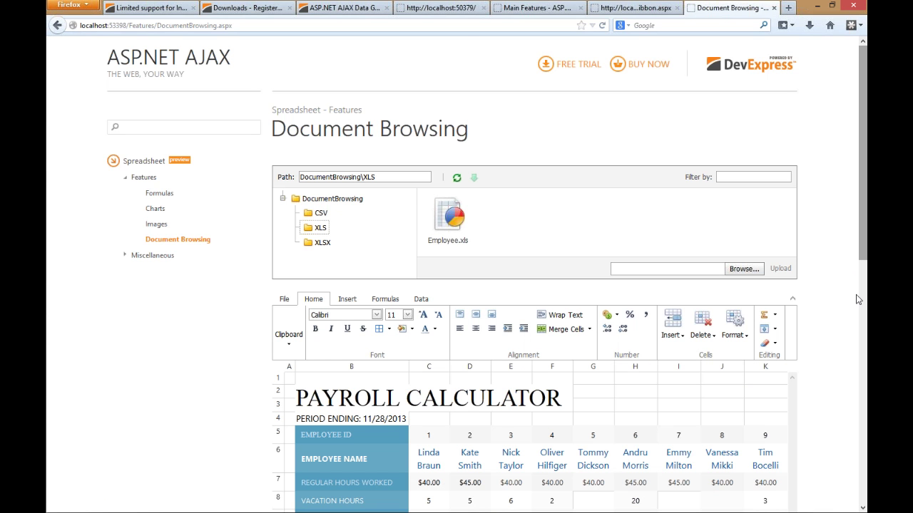
# Upload the Sampleformslist.xlsx file from the computer into the XLS folder
pyautogui.scroll(-2, 858, 300)
pyautogui.scroll(2, 859, 264)
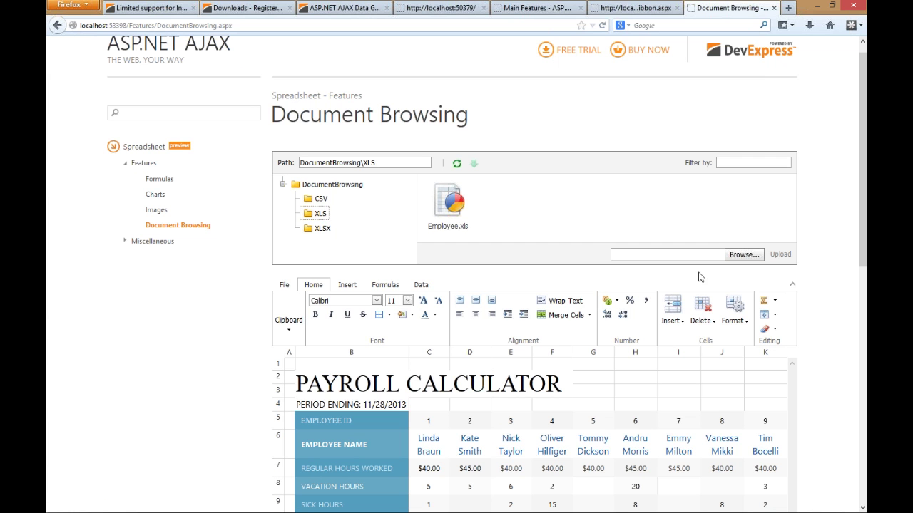
pyautogui.click(744, 255)
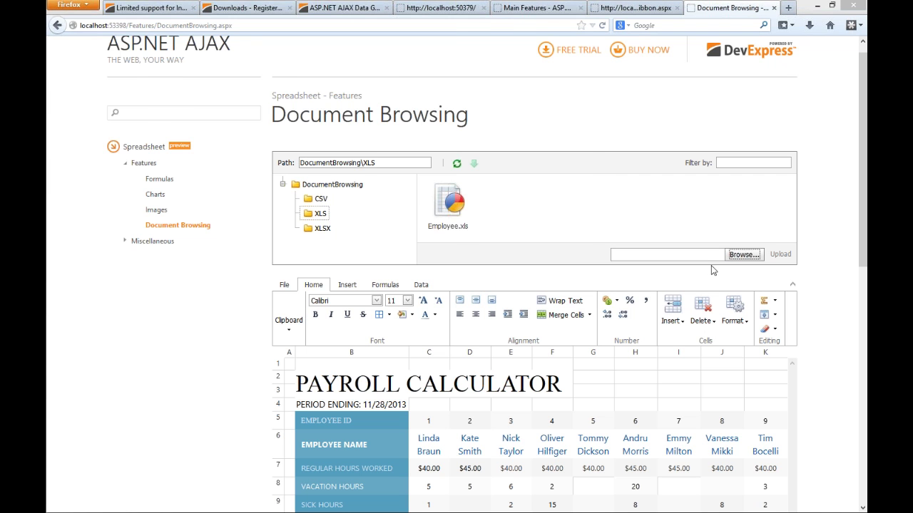
pyautogui.doubleClick(174, 201)
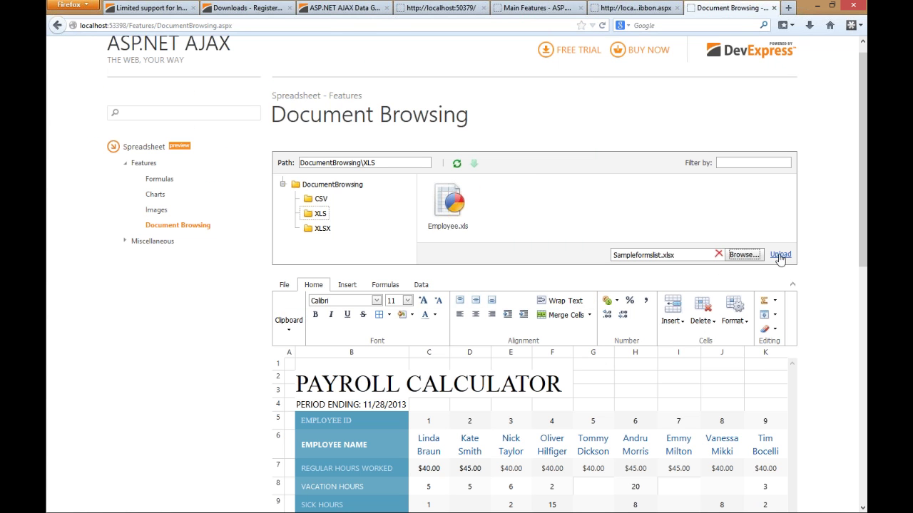
pyautogui.click(779, 256)
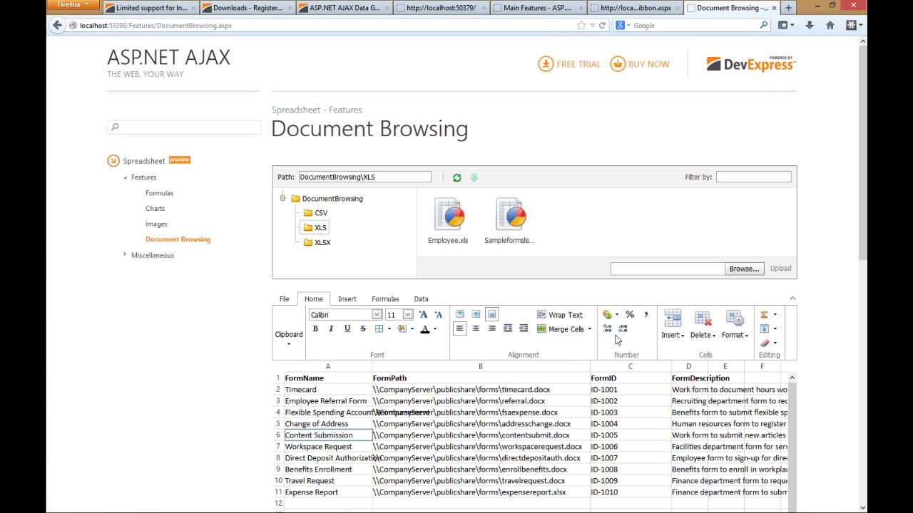
# Open Invoice.csv from the CSV folder and review its invoice sheet down to the sheet tabs
pyautogui.scroll(-2, 617, 340)
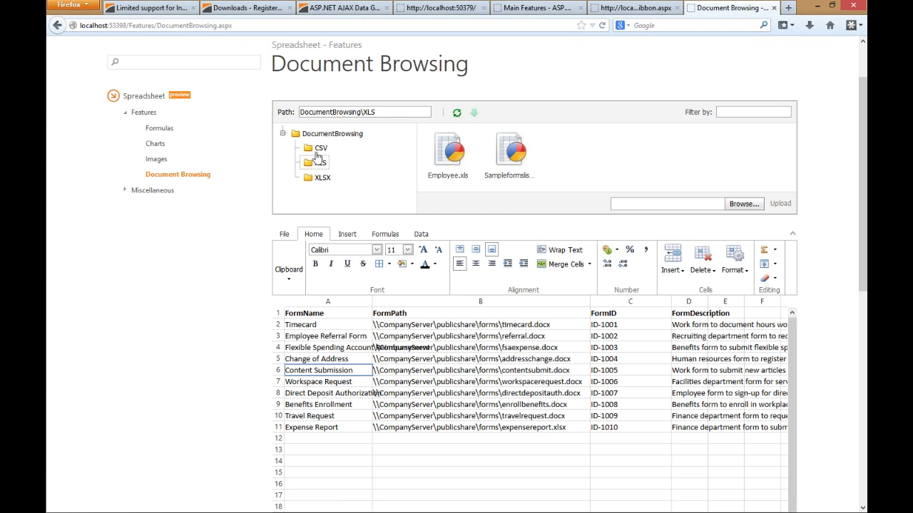
pyautogui.doubleClick(442, 170)
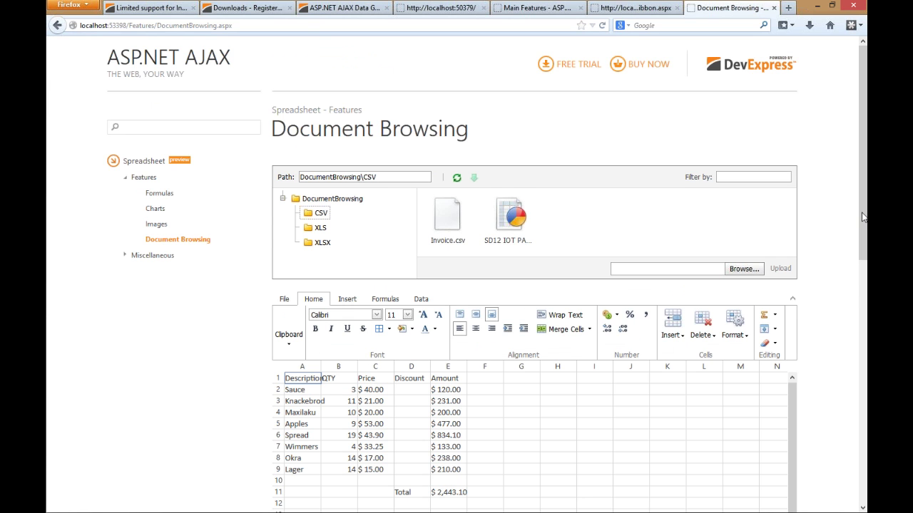
pyautogui.scroll(-2, 858, 256)
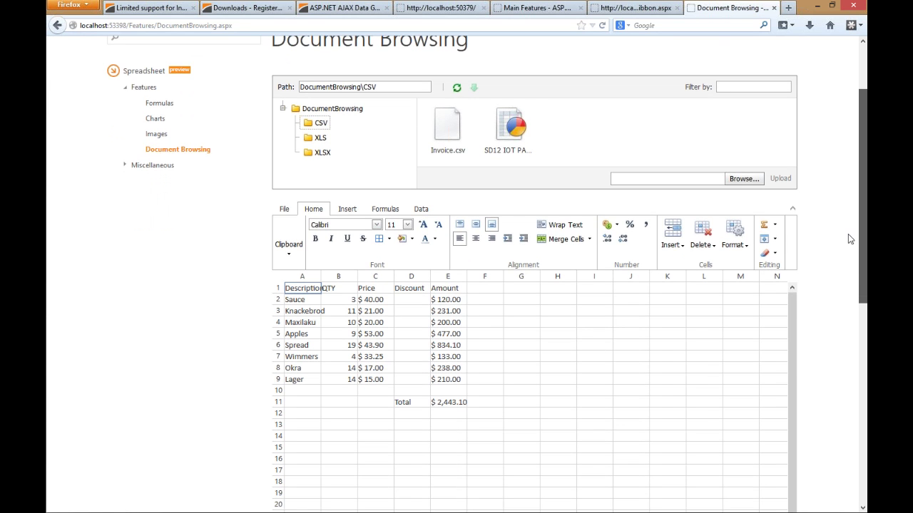
pyautogui.scroll(1, 850, 238)
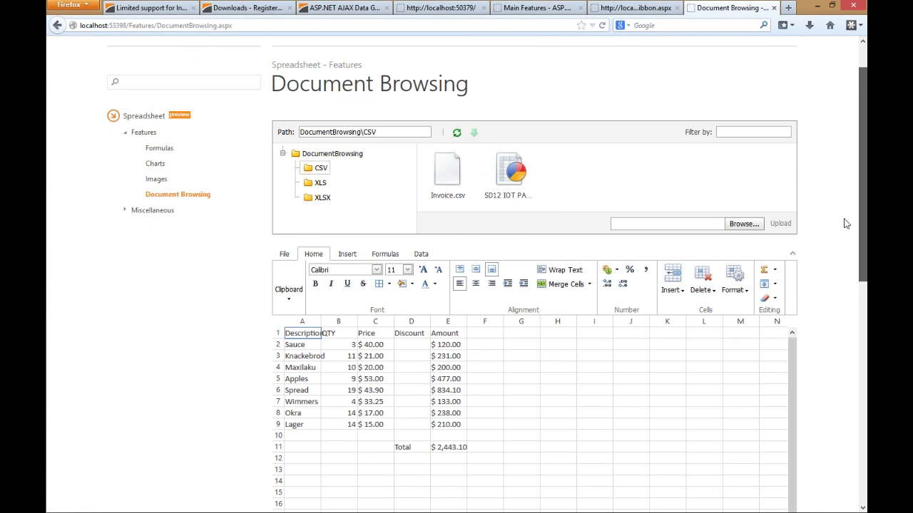
pyautogui.scroll(1, 844, 228)
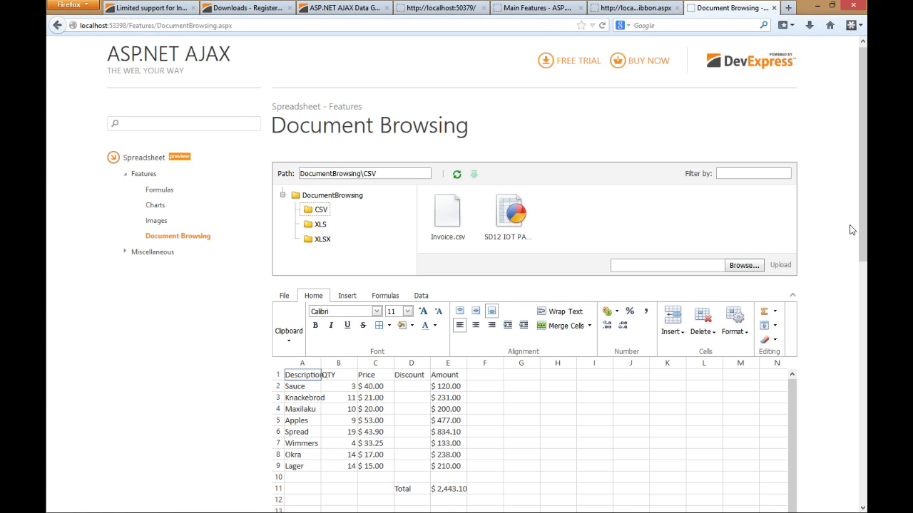
pyautogui.scroll(-5, 858, 250)
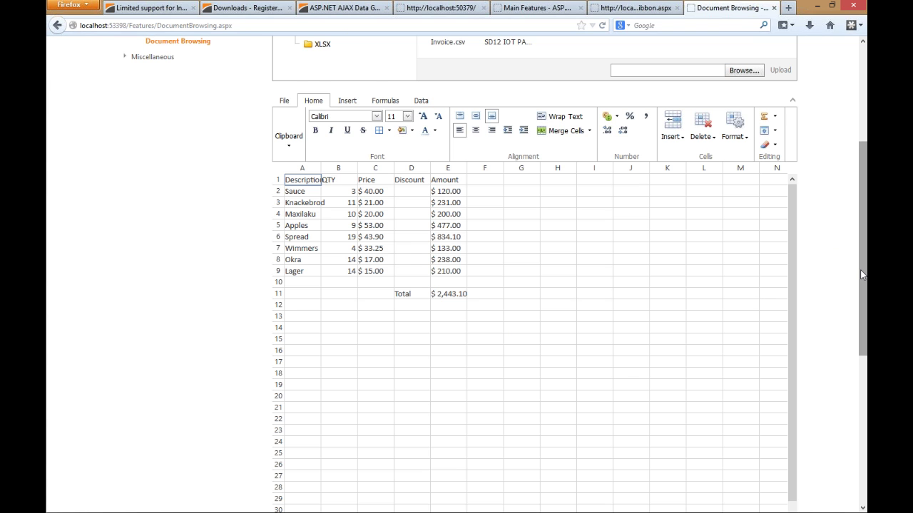
pyautogui.scroll(-3, 859, 286)
pyautogui.moveTo(859, 286); pyautogui.dragTo(860, 279)
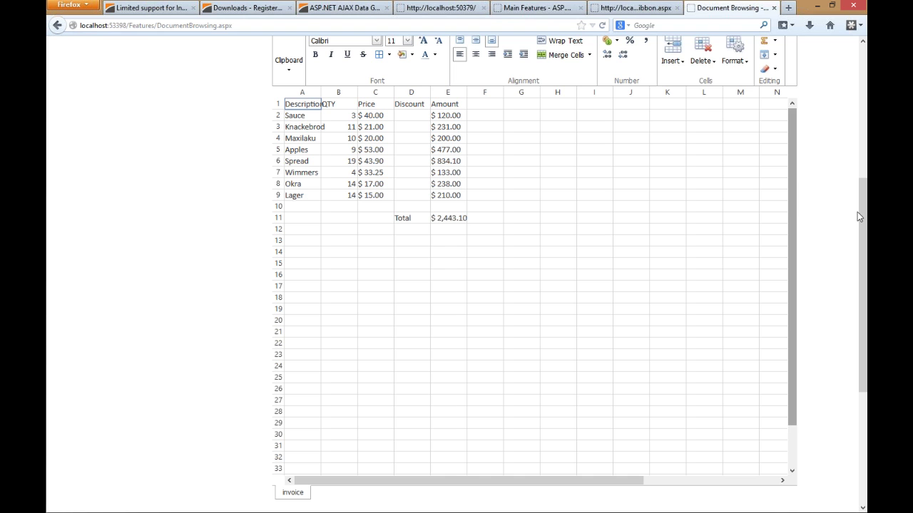
pyautogui.moveTo(863, 221); pyautogui.dragTo(860, 106)
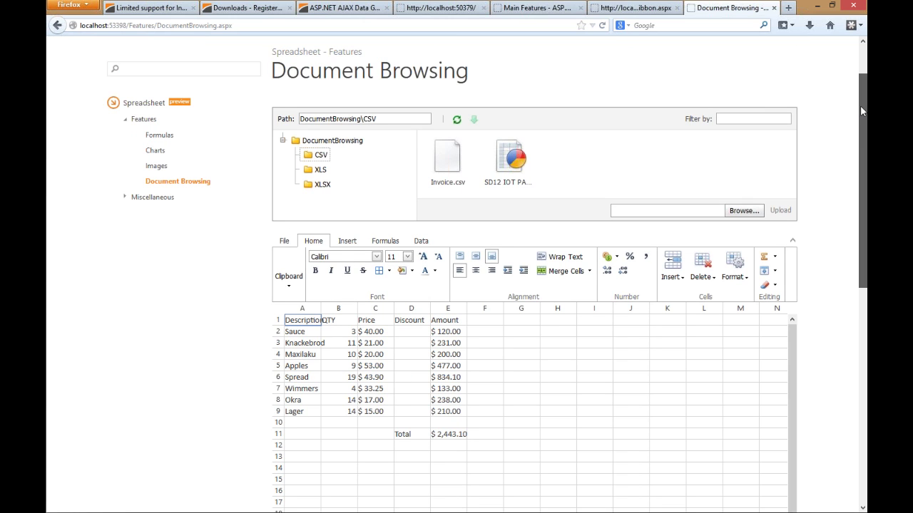
pyautogui.moveTo(862, 138)
pyautogui.mouseDown()
pyautogui.moveTo(863, 203)
pyautogui.moveTo(865, 121)
pyautogui.mouseUp()
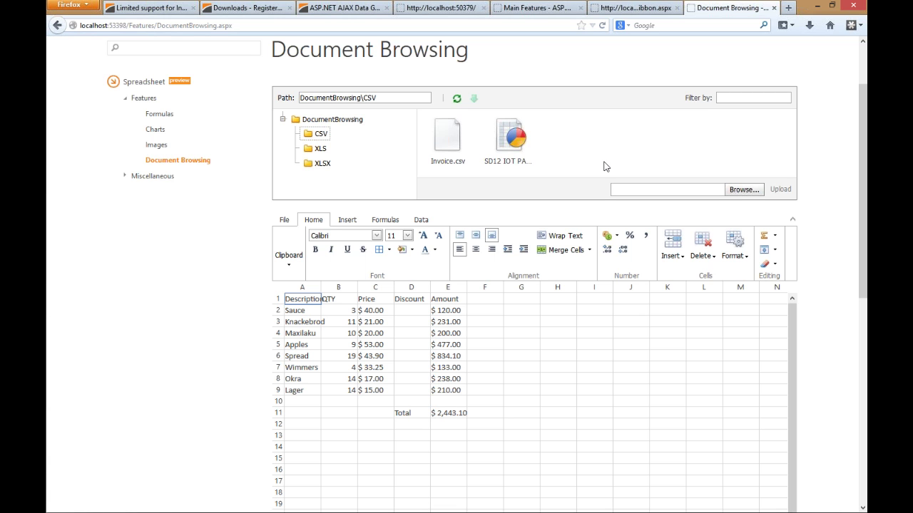
# Open the SD12 workbook from the CSV folder and jump far down Sheet1 to around row 321
pyautogui.doubleClick(519, 147)
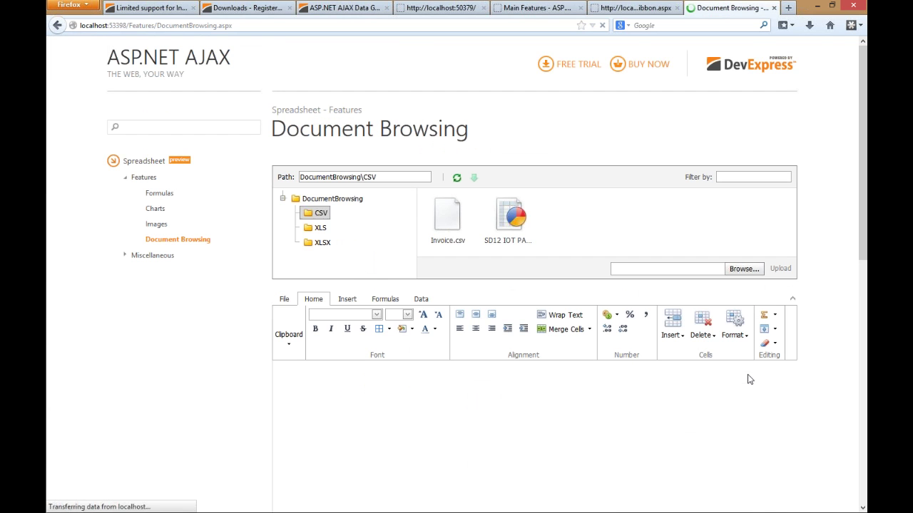
pyautogui.moveTo(859, 215); pyautogui.dragTo(856, 346)
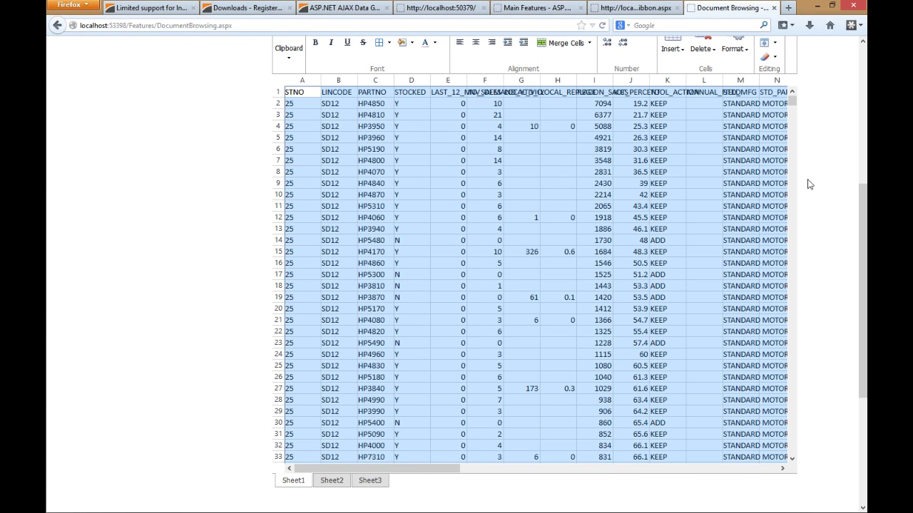
pyautogui.moveTo(410, 469); pyautogui.dragTo(493, 485)
pyautogui.moveTo(791, 101); pyautogui.dragTo(791, 164)
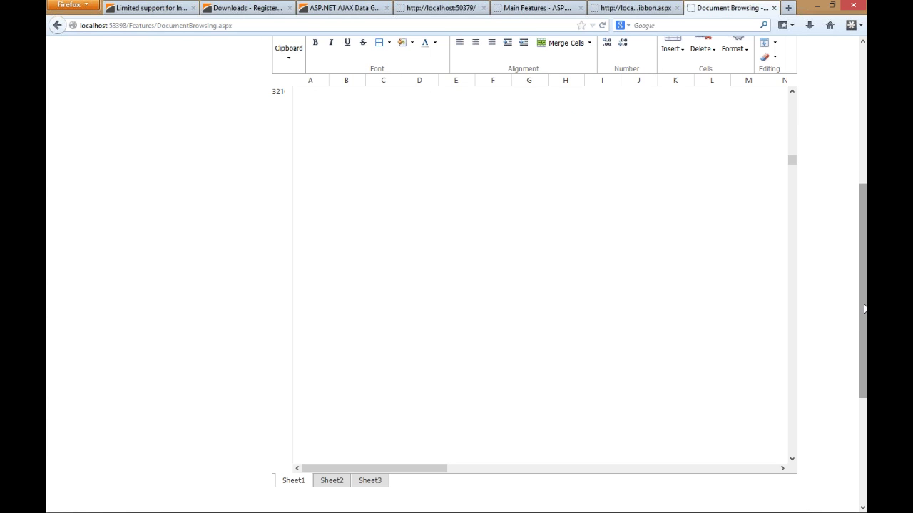
pyautogui.moveTo(861, 309); pyautogui.dragTo(863, 301)
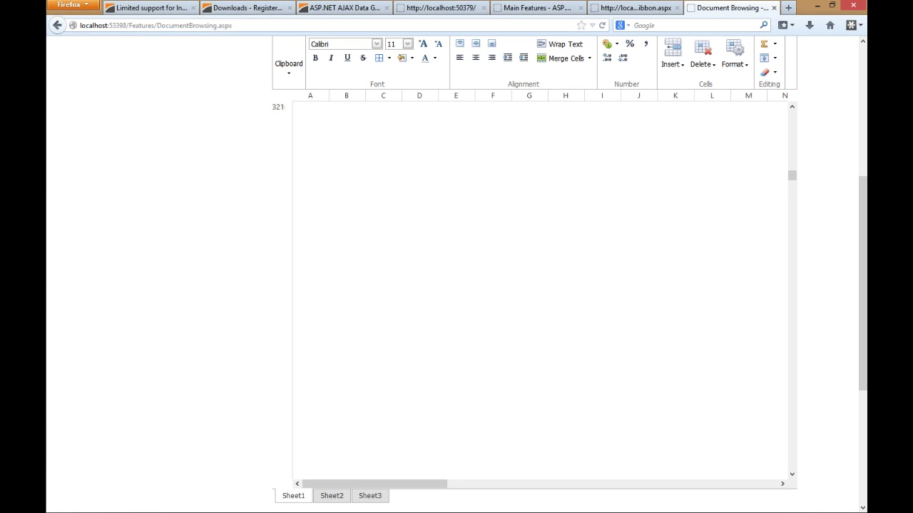
pyautogui.moveTo(857, 204); pyautogui.dragTo(859, 140)
pyautogui.scroll(3, 859, 141)
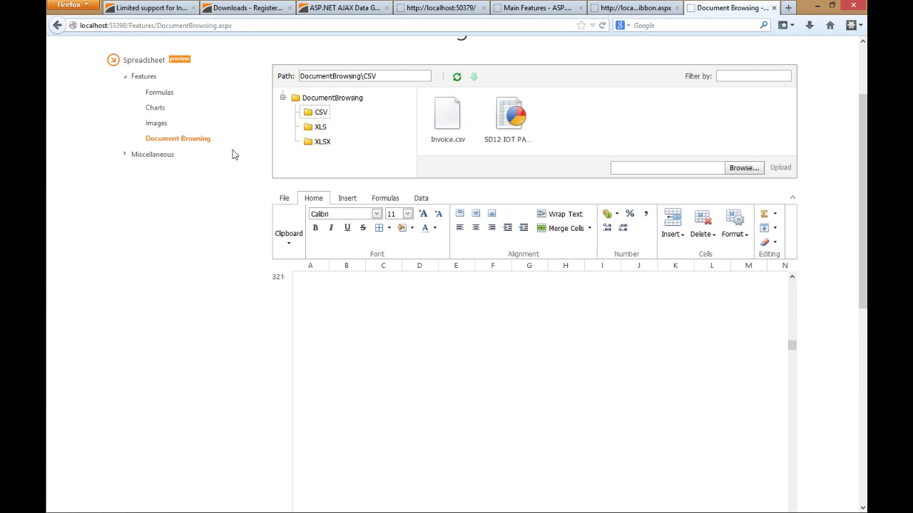
# Examine the part rows of Sheet1 from the beginning down to about row 254
pyautogui.moveTo(793, 347); pyautogui.dragTo(794, 292)
pyautogui.scroll(-1, 793, 325)
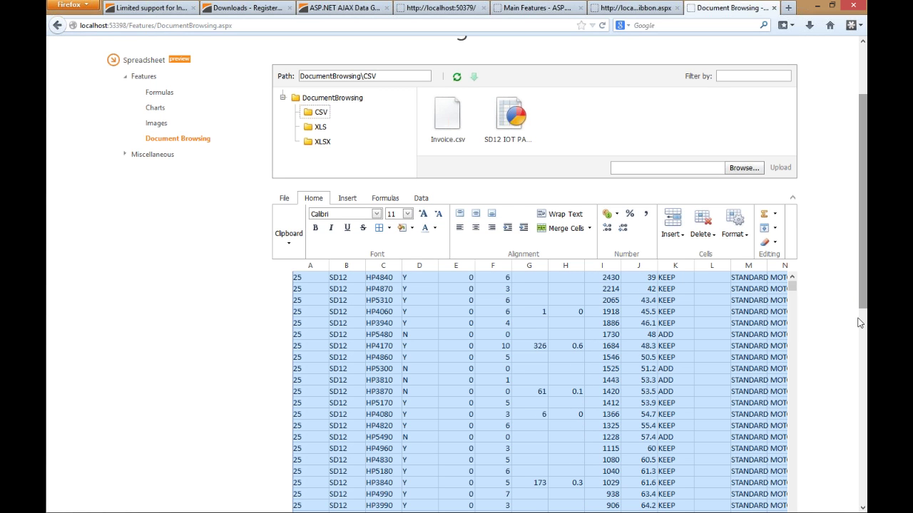
pyautogui.scroll(-6, 860, 365)
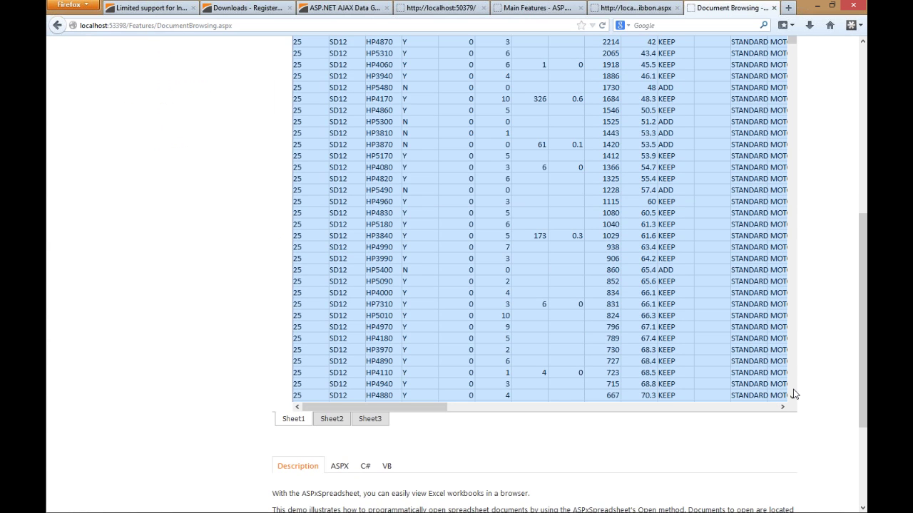
pyautogui.click(793, 392)
pyautogui.scroll(-8, 794, 394)
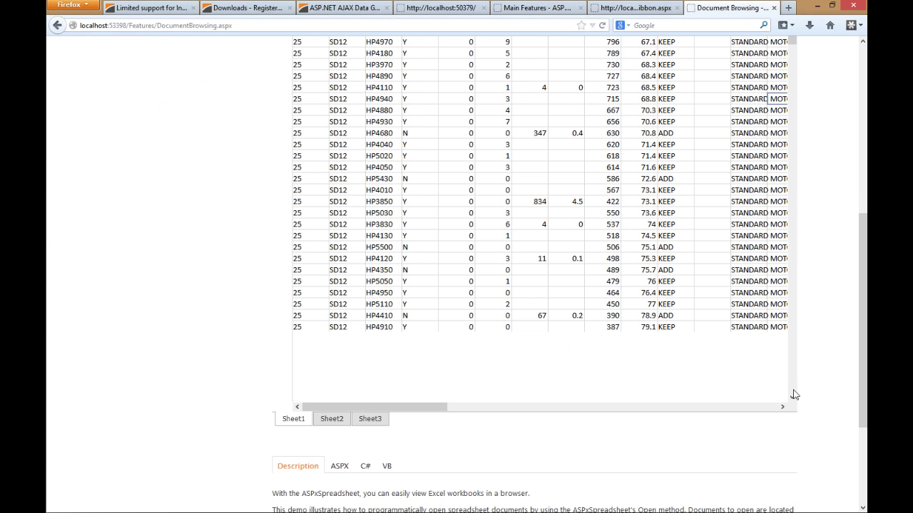
pyautogui.scroll(-8, 793, 394)
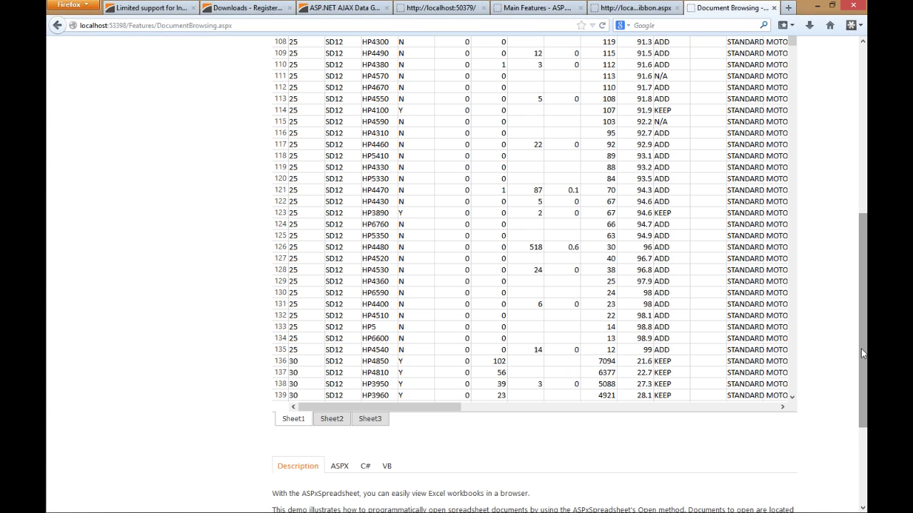
pyautogui.scroll(1, 861, 348)
pyautogui.scroll(-10, 797, 437)
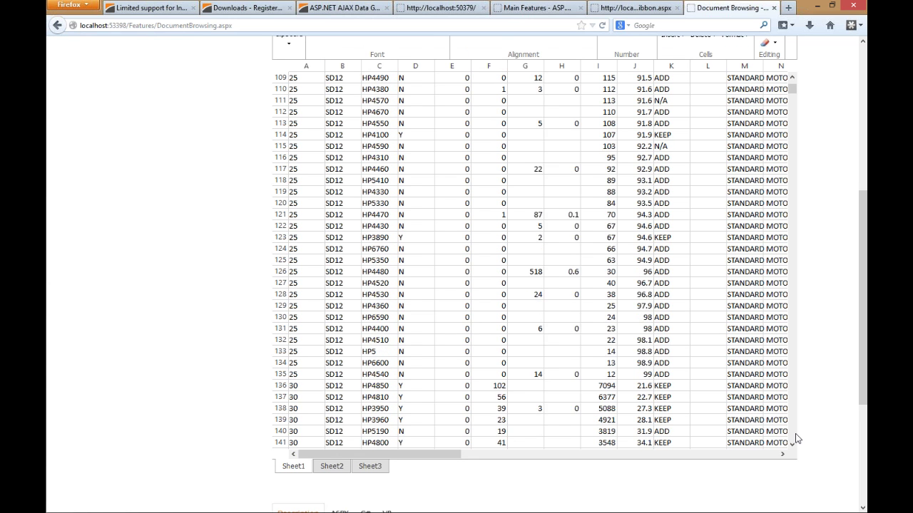
pyautogui.scroll(-2, 797, 438)
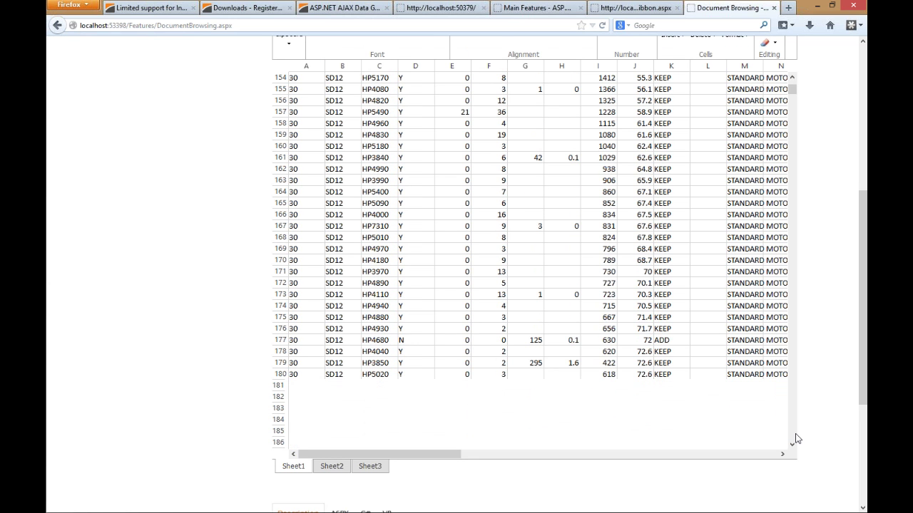
pyautogui.scroll(-15, 797, 438)
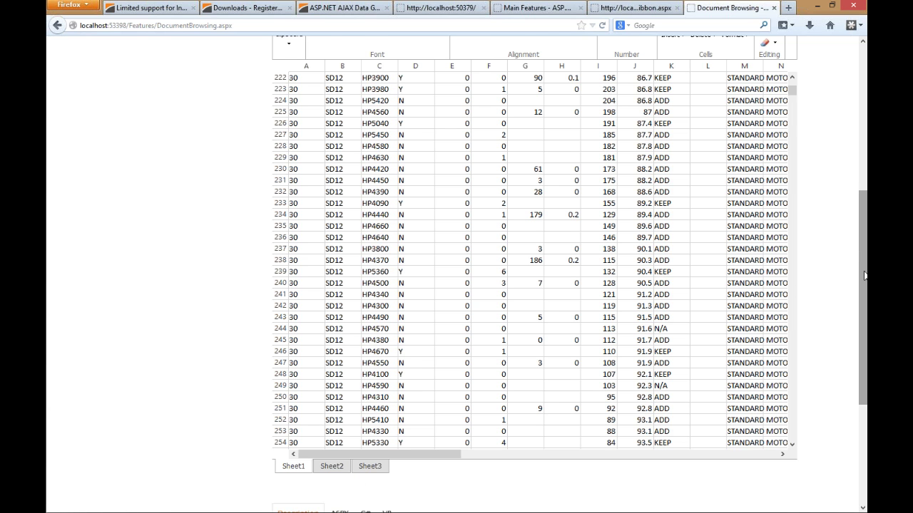
# View Sheet3 of the open SD12 workbook
pyautogui.scroll(1, 864, 275)
pyautogui.scroll(3, 862, 260)
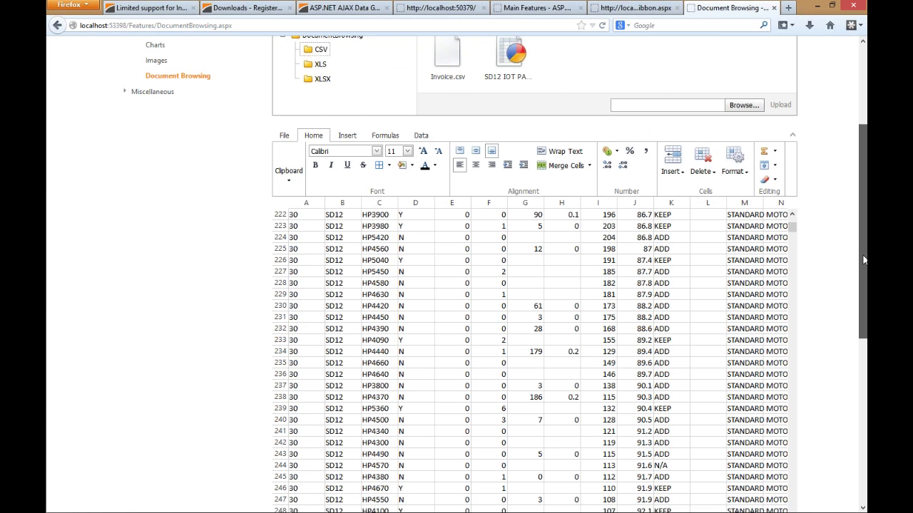
pyautogui.scroll(-2, 863, 261)
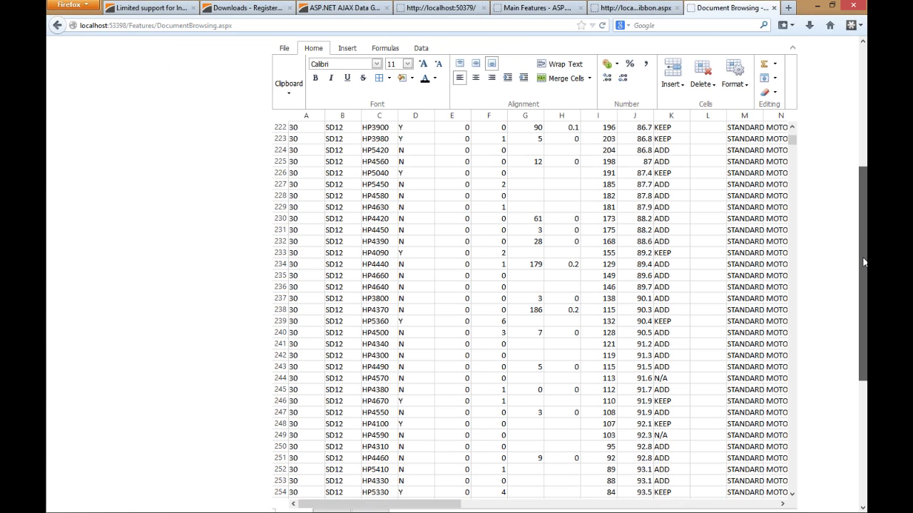
pyautogui.scroll(-2, 862, 262)
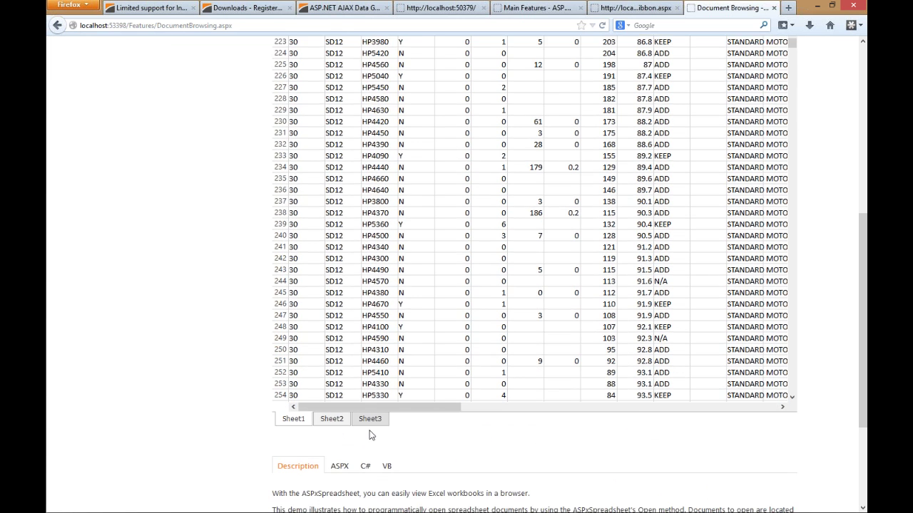
pyautogui.click(370, 420)
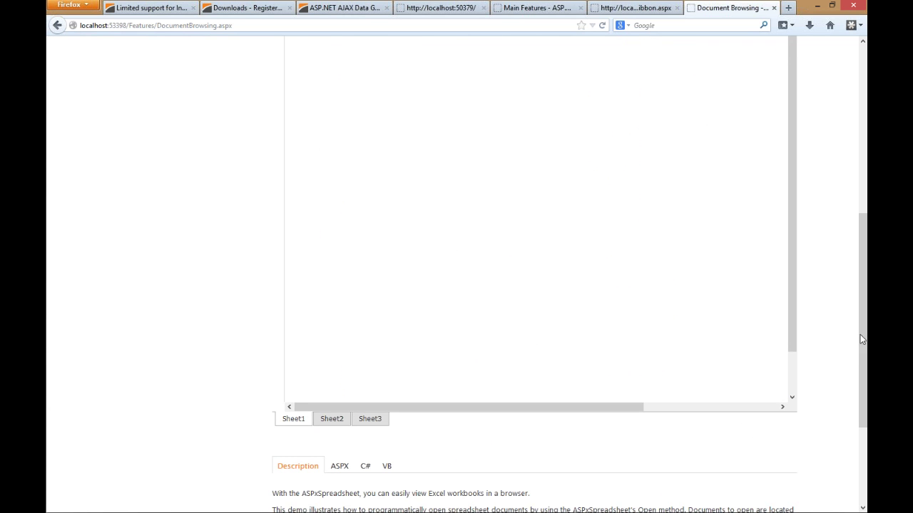
# Open the Dynamic Sheet Generation demo in the Miscellaneous group of the Spreadsheet demos
pyautogui.scroll(4, 129, 198)
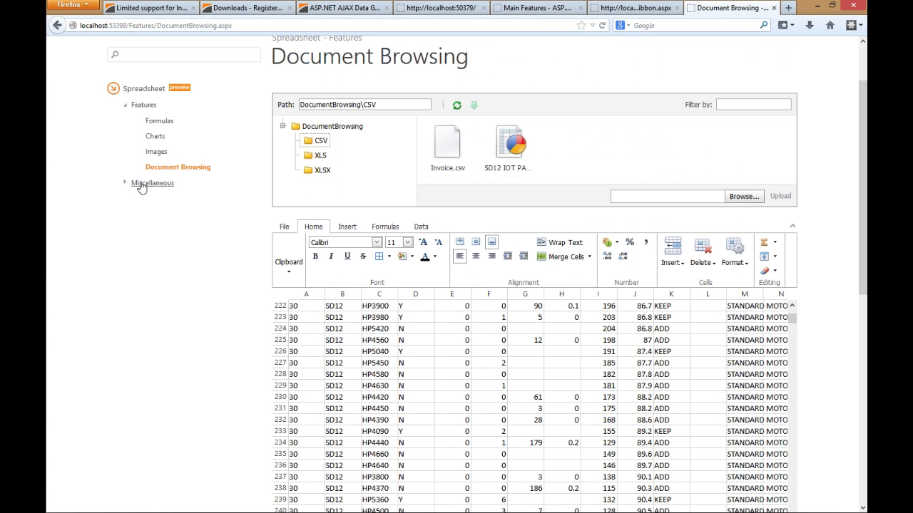
pyautogui.click(152, 184)
pyautogui.click(154, 198)
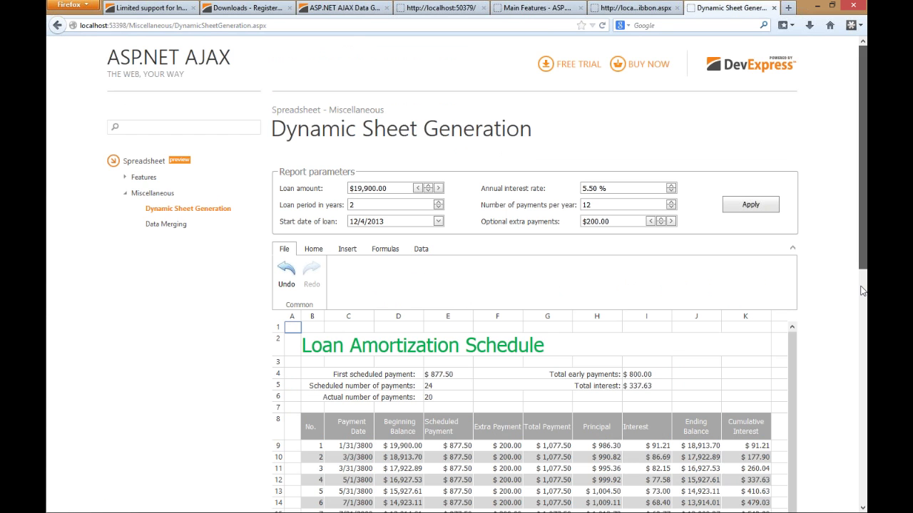
# Regenerate the loan amortization schedule with 5 payments per year, and again with a loan period of 1 year
pyautogui.moveTo(861, 290)
pyautogui.mouseDown()
pyautogui.moveTo(860, 298)
pyautogui.moveTo(859, 271)
pyautogui.moveTo(859, 279)
pyautogui.mouseUp()
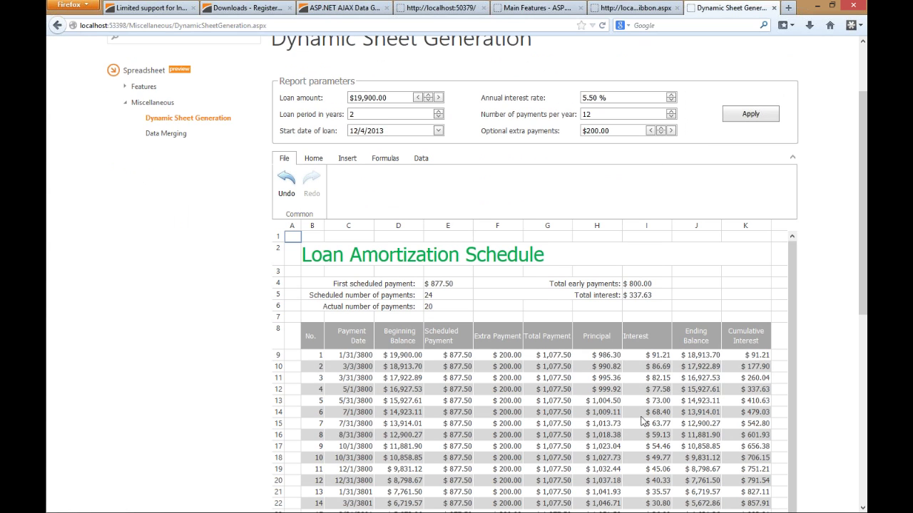
pyautogui.click(670, 117)
pyautogui.click(670, 117)
pyautogui.click(670, 117)
pyautogui.click(670, 117)
pyautogui.click(670, 117)
pyautogui.click(670, 116)
pyautogui.click(670, 117)
pyautogui.click(671, 117)
pyautogui.click(671, 117)
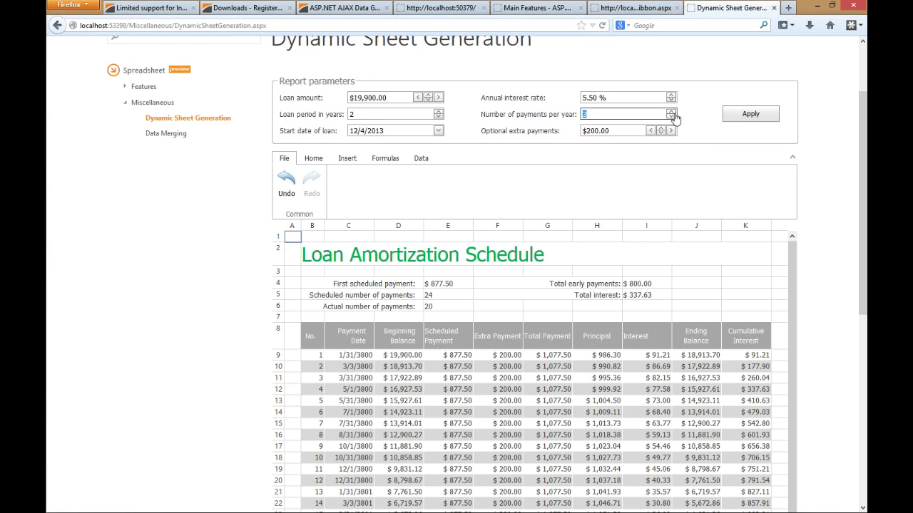
pyautogui.click(670, 112)
pyautogui.click(750, 114)
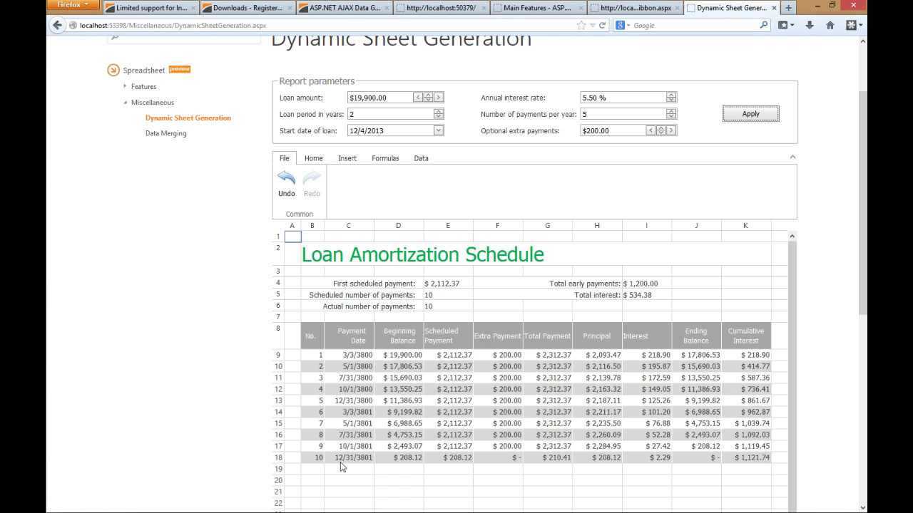
pyautogui.click(437, 117)
pyautogui.click(755, 120)
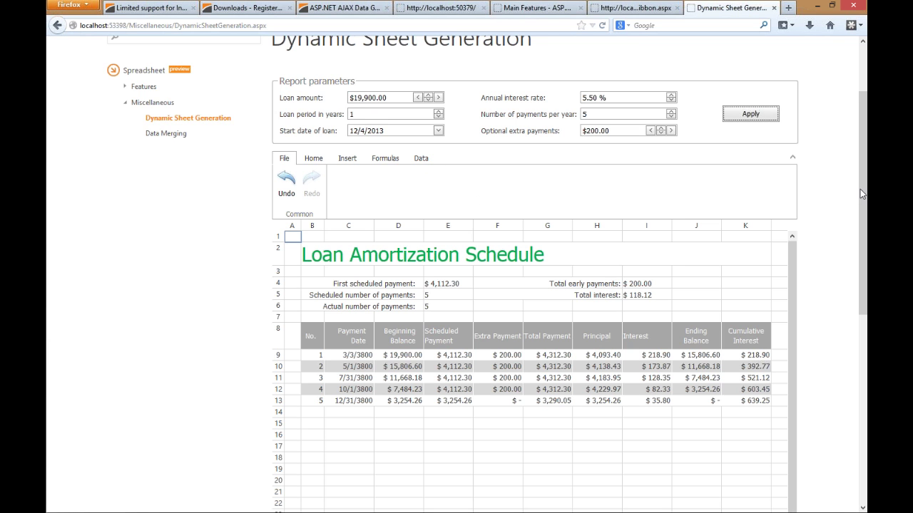
# Examine the demo's C# page code and LoanAmortizationScheduleDemoHelper.cs source below the sheet, and return to the report parameters
pyautogui.scroll(-9, 420, 297)
pyautogui.click(338, 300)
pyautogui.click(368, 307)
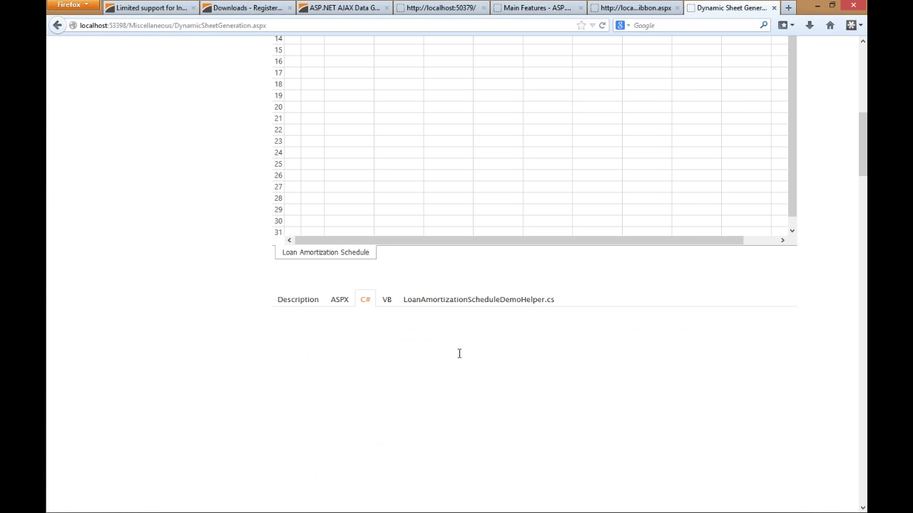
pyautogui.click(515, 302)
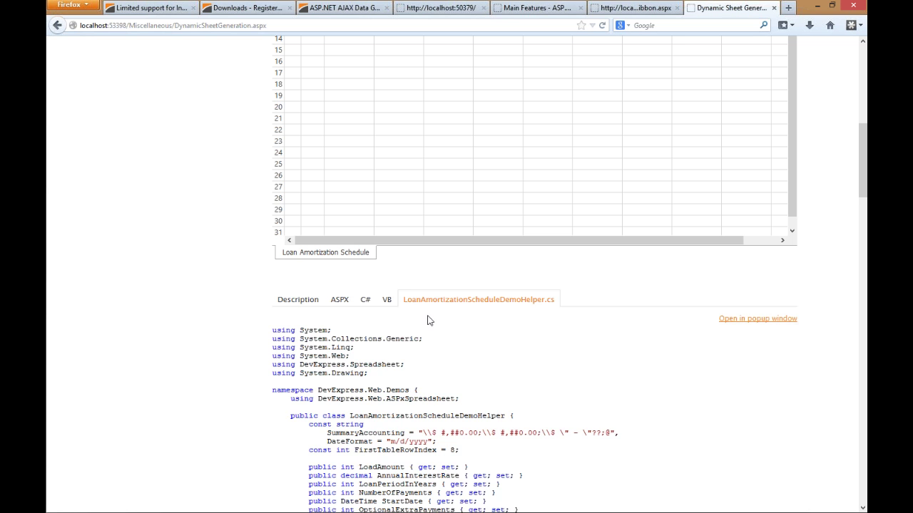
pyautogui.click(365, 300)
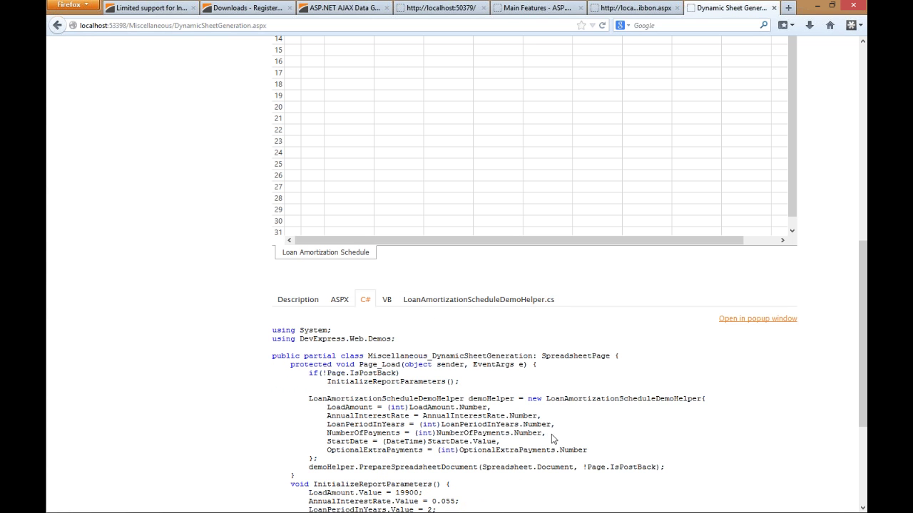
pyautogui.scroll(-5, 554, 440)
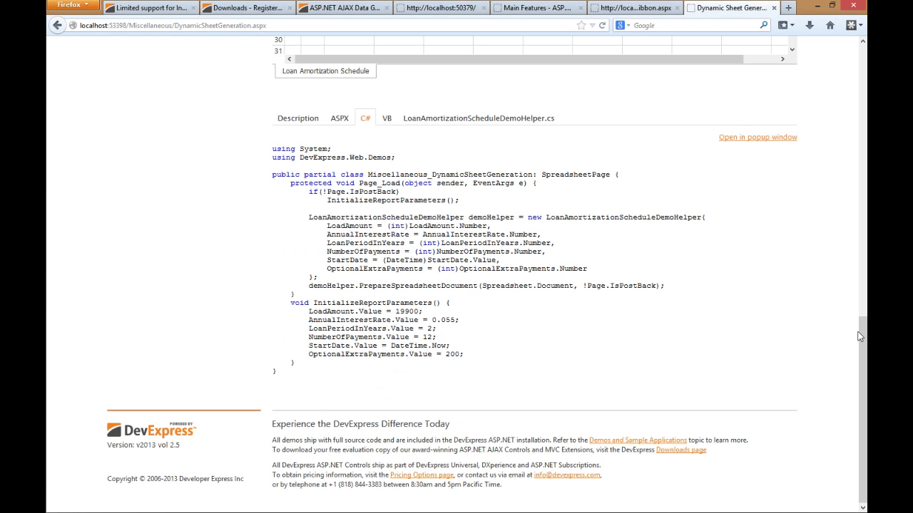
pyautogui.scroll(1, 864, 347)
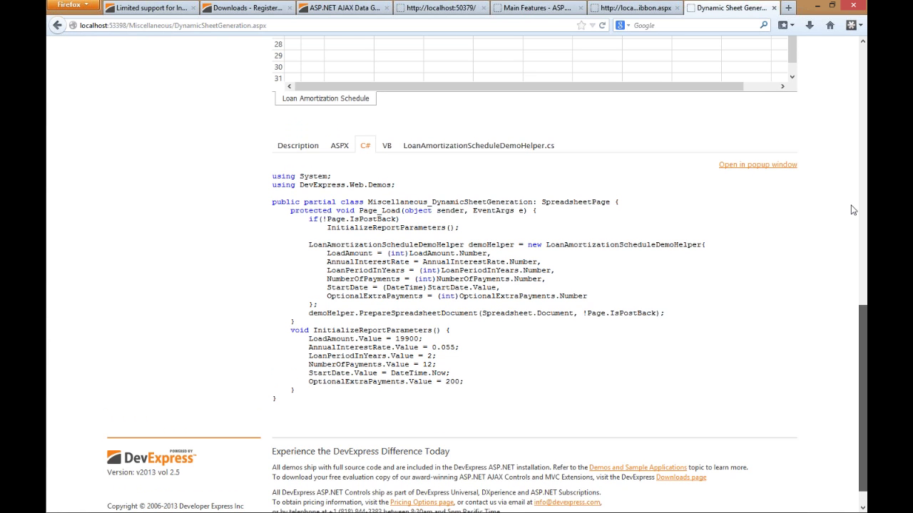
pyautogui.scroll(10, 853, 210)
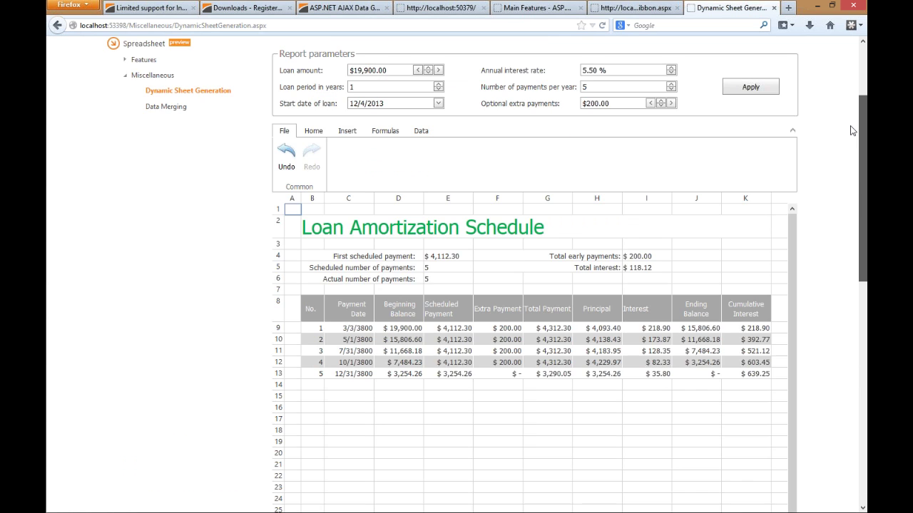
pyautogui.scroll(2, 823, 71)
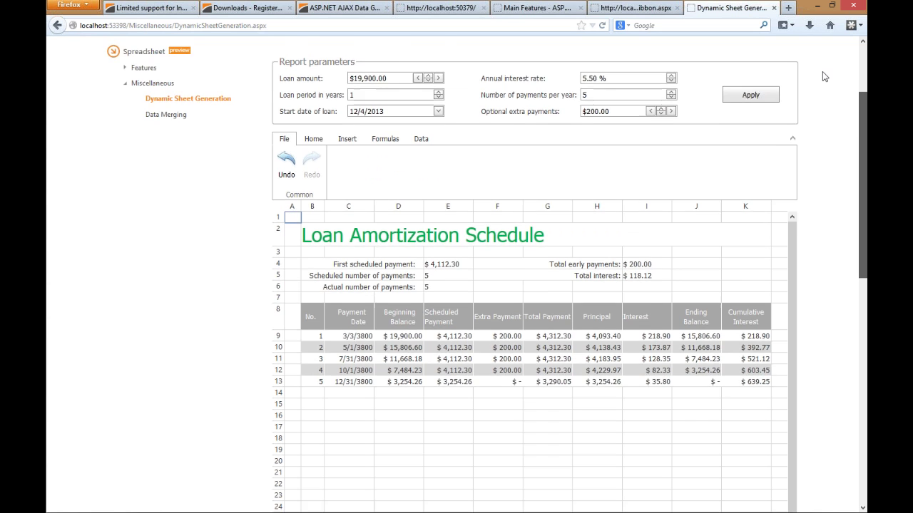
# Open the SpreadSheet page of the DevExpress 13.2 site and resize the browser window's width and height to test how the ribbon adapts
pyautogui.click(631, 8)
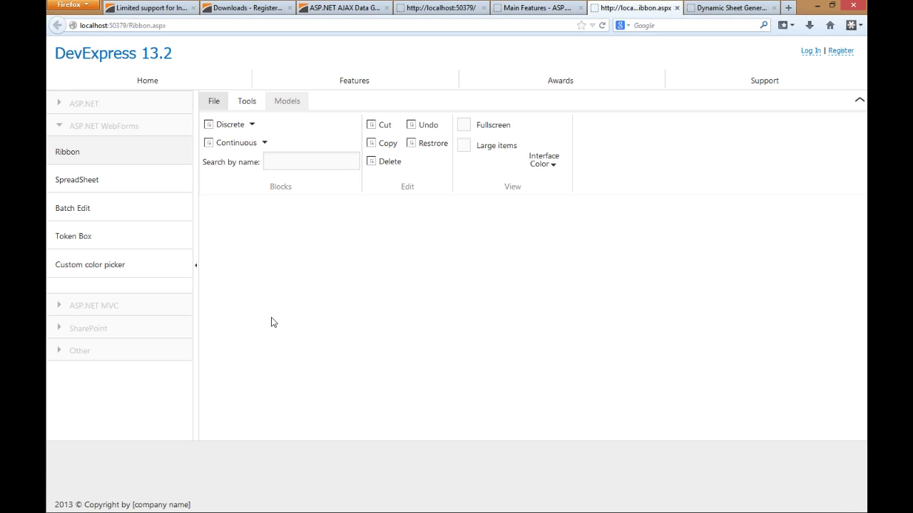
pyautogui.click(94, 177)
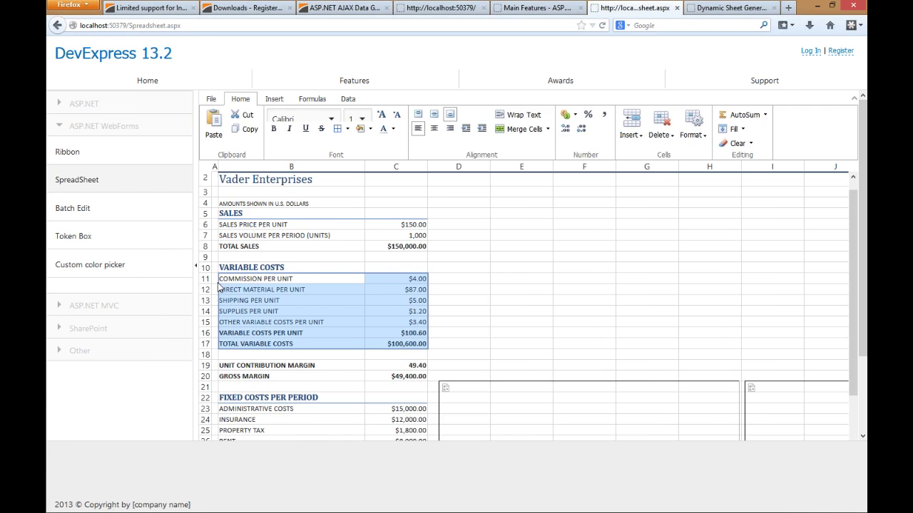
pyautogui.press('super+Down')
pyautogui.moveTo(138, 342); pyautogui.dragTo(425, 342)
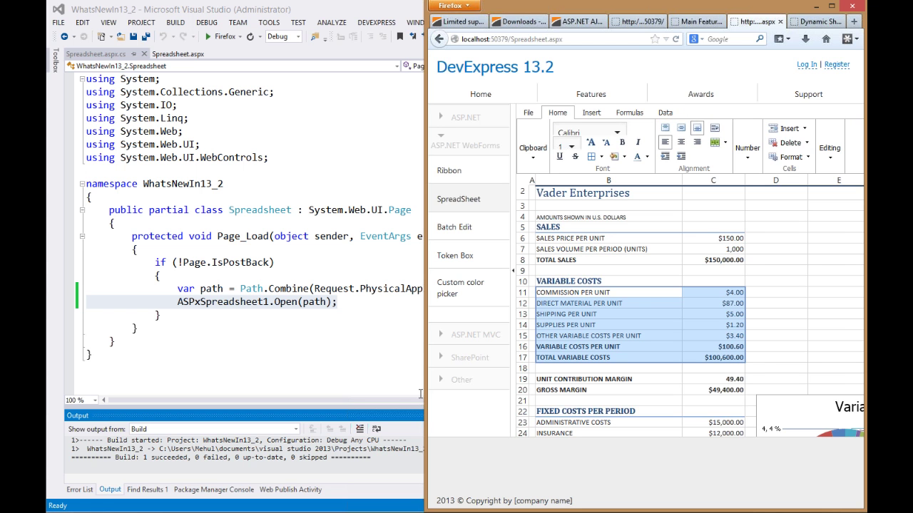
pyautogui.moveTo(435, 391); pyautogui.dragTo(721, 391)
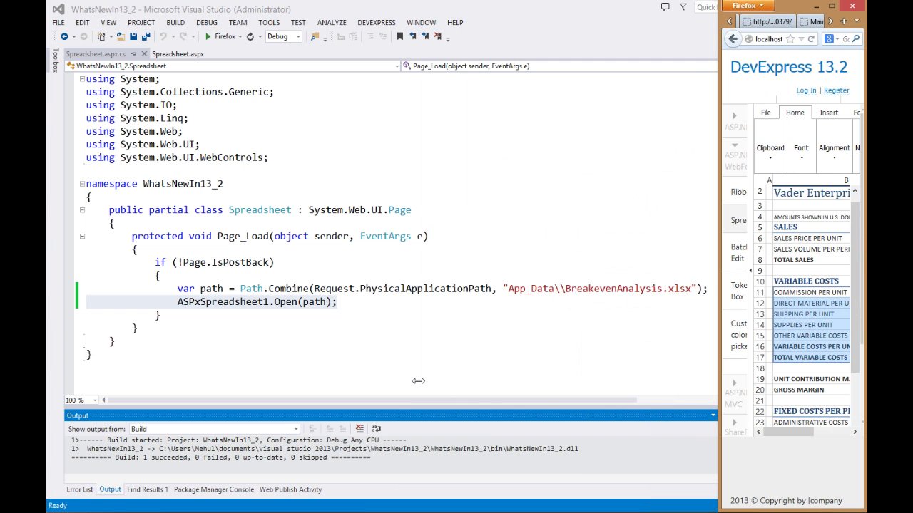
pyautogui.moveTo(417, 381); pyautogui.dragTo(201, 377)
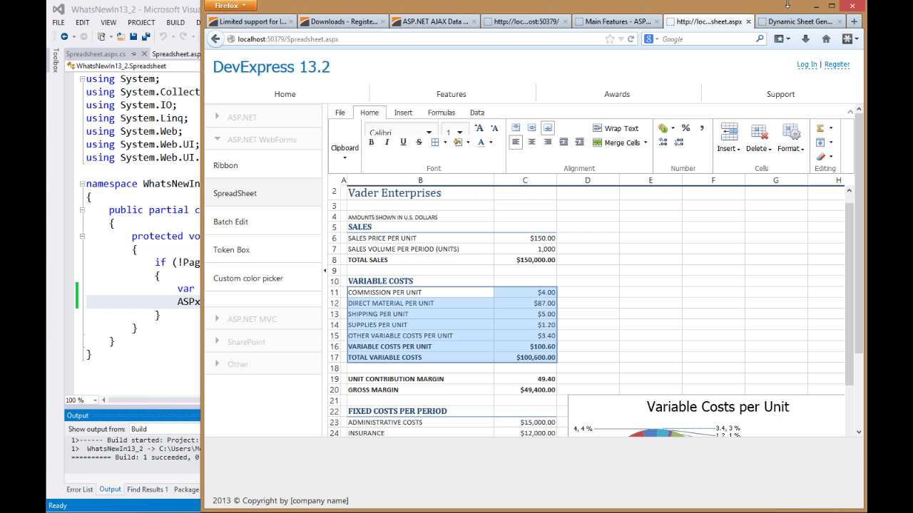
pyautogui.moveTo(787, 5); pyautogui.dragTo(787, 147)
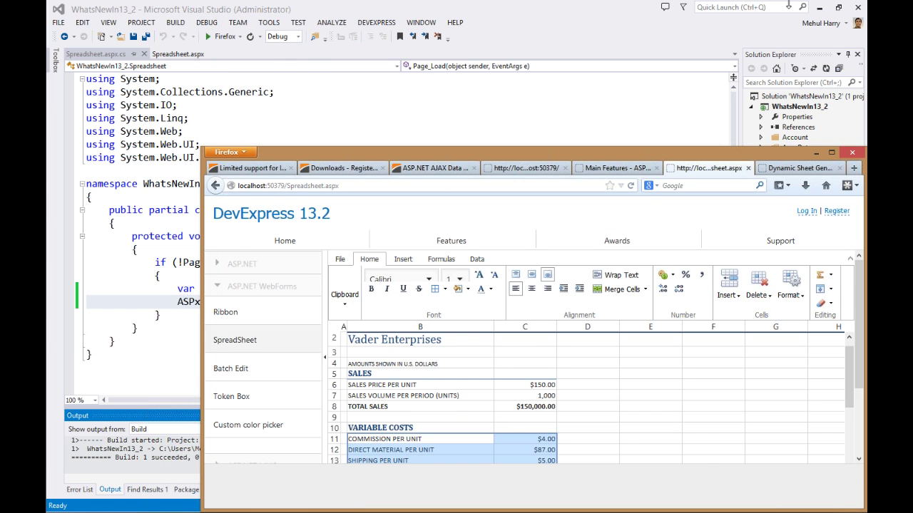
pyautogui.press('super+shift+Up')
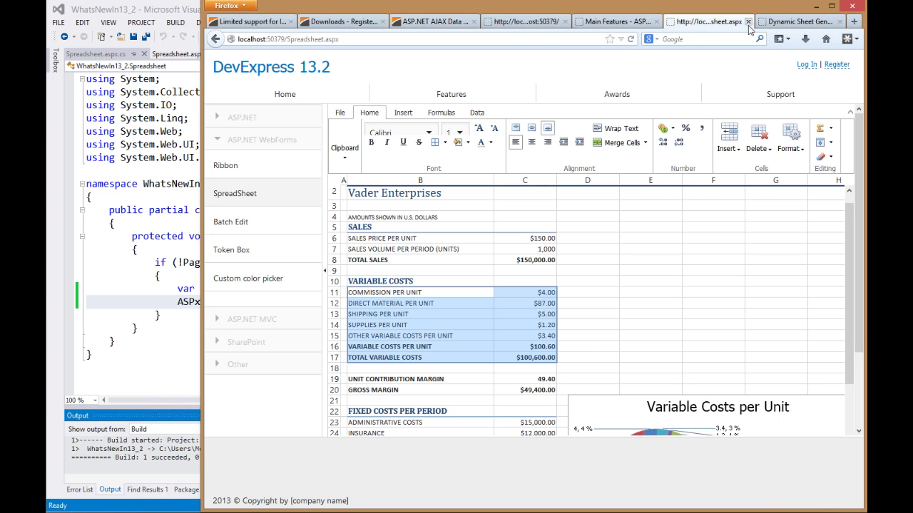
# Switch to the ASP.NET demo launcher, start the Grid demos in the browser and open Edit Forms under Grid Editing
pyautogui.click(816, 9)
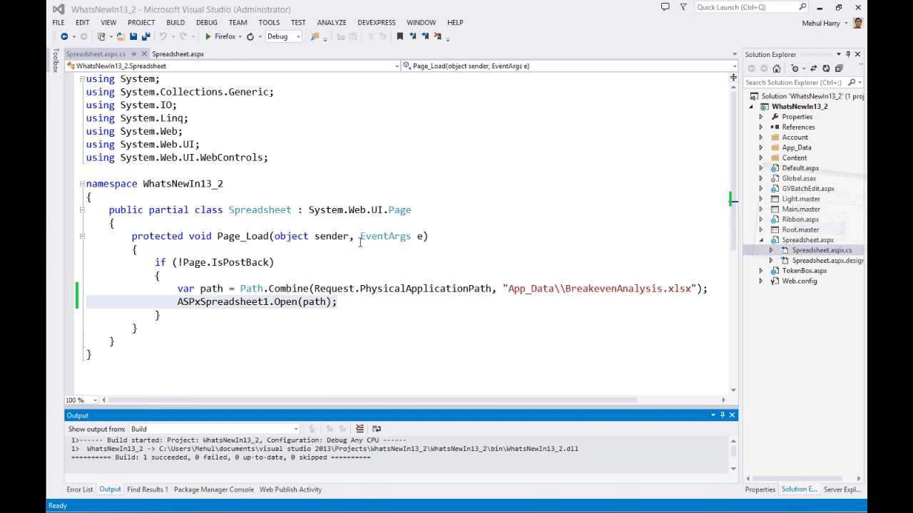
pyautogui.hotkey('alt', 'Tab')
pyautogui.click(246, 223)
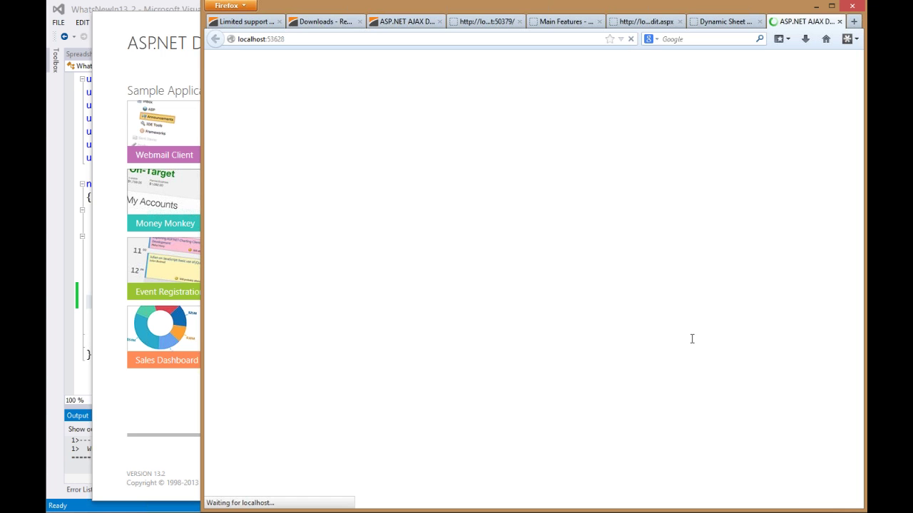
pyautogui.click(242, 269)
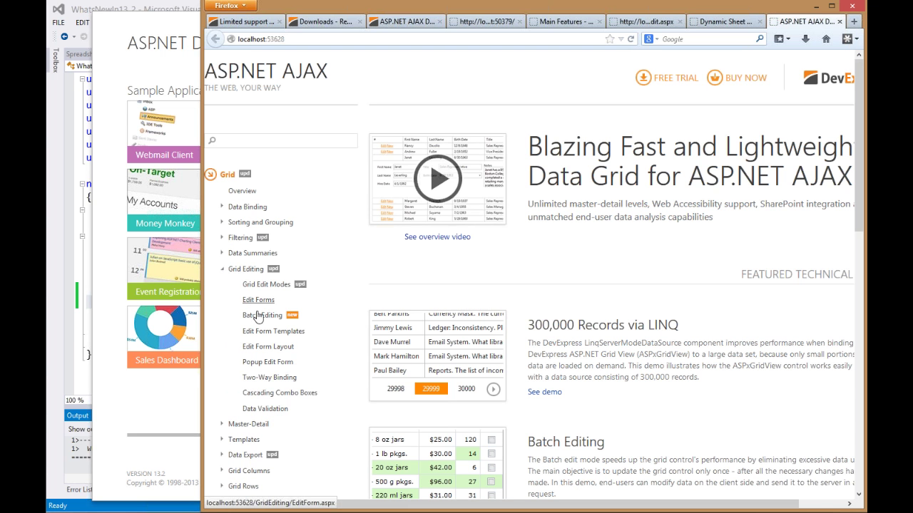
pyautogui.click(259, 316)
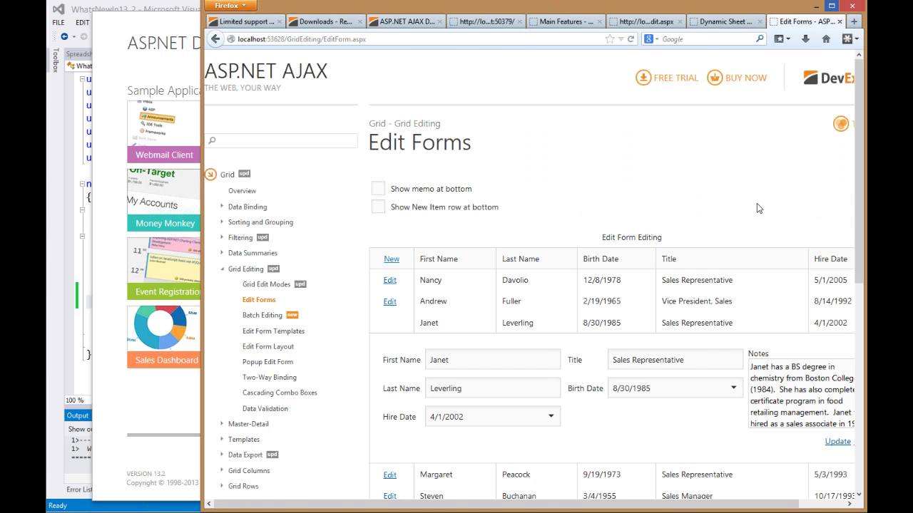
# Maximize the browser window and apply the Metropolis Blue theme to the Edit Forms demo
pyautogui.click(831, 6)
pyautogui.click(762, 113)
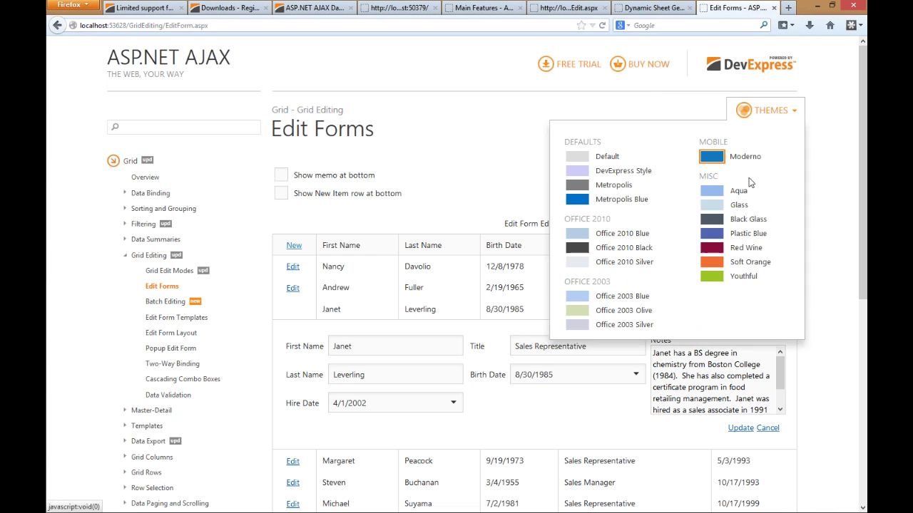
pyautogui.click(639, 199)
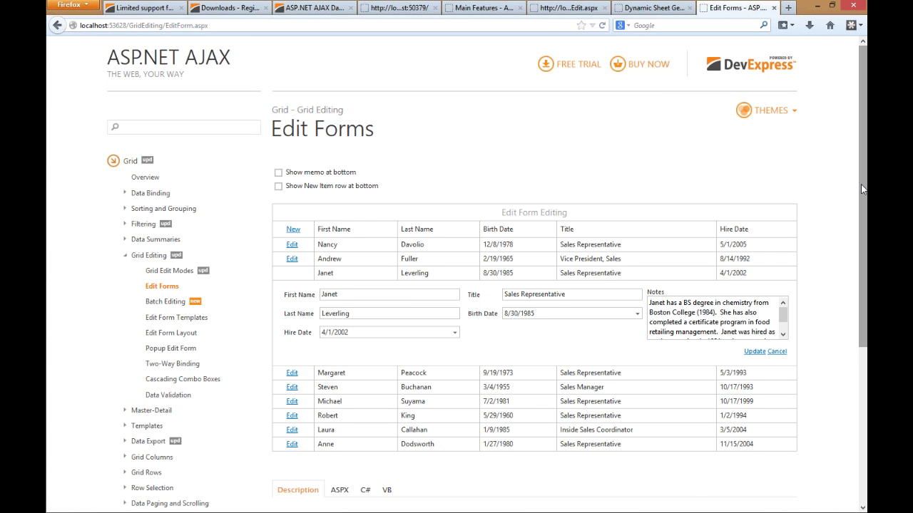
pyautogui.scroll(-1, 859, 204)
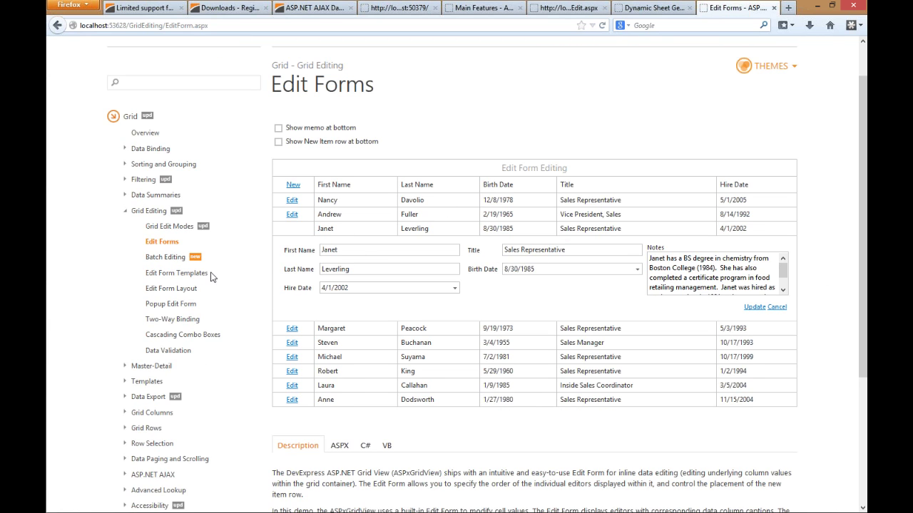
# Open the Grid Edit Modes demo and set its edit mode to Inline
pyautogui.click(169, 226)
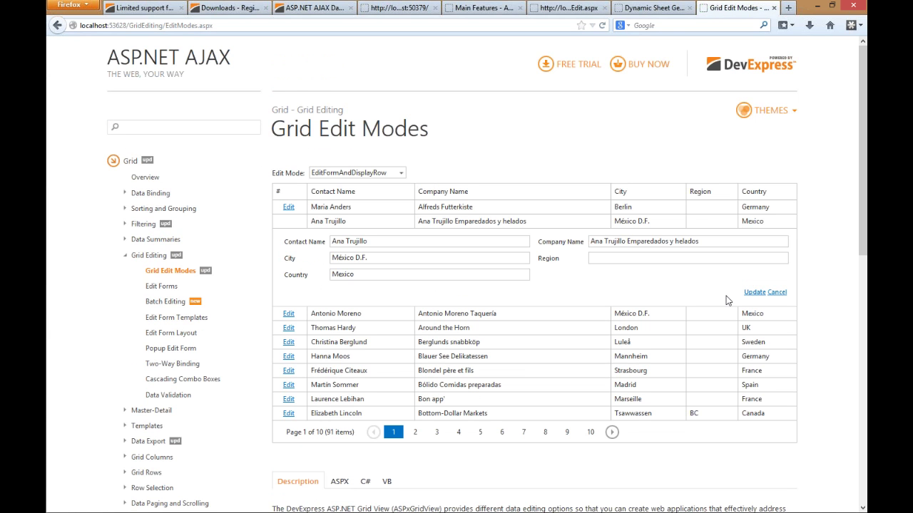
pyautogui.click(373, 173)
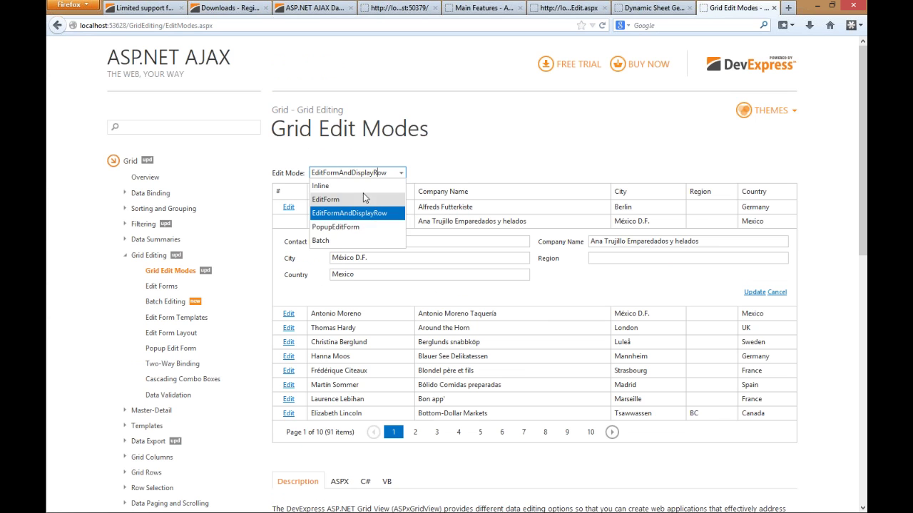
pyautogui.press('Up')
pyautogui.press('Up')
pyautogui.press('Return')
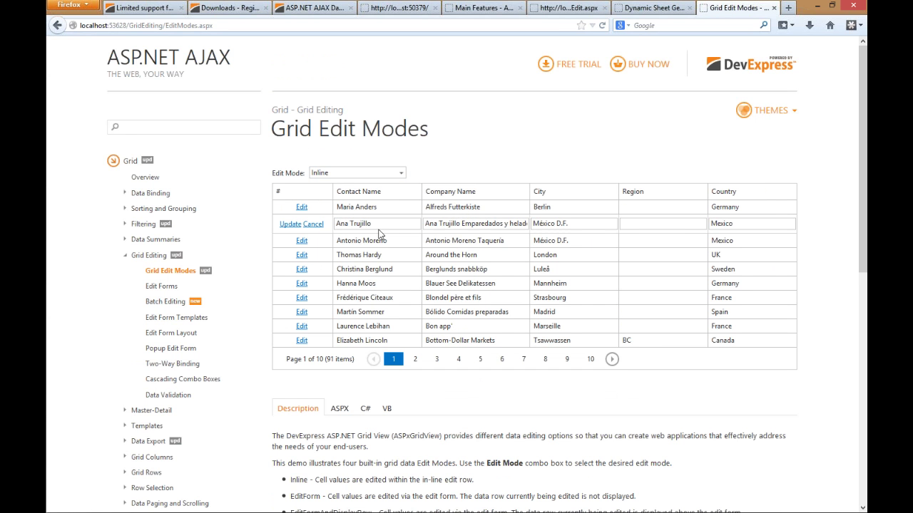
# Put the grid's third row into inline editing and move through its cells from Contact Name to Country without changing values
pyautogui.click(558, 223)
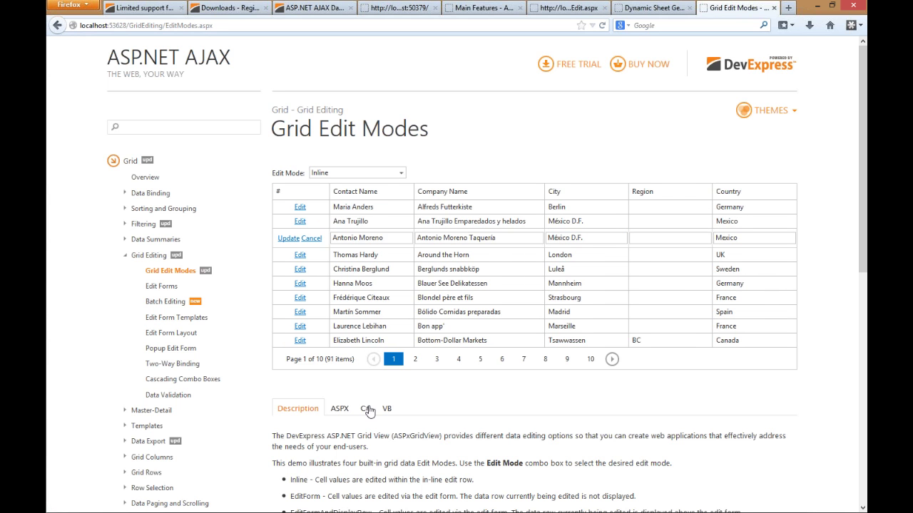
pyautogui.click(399, 236)
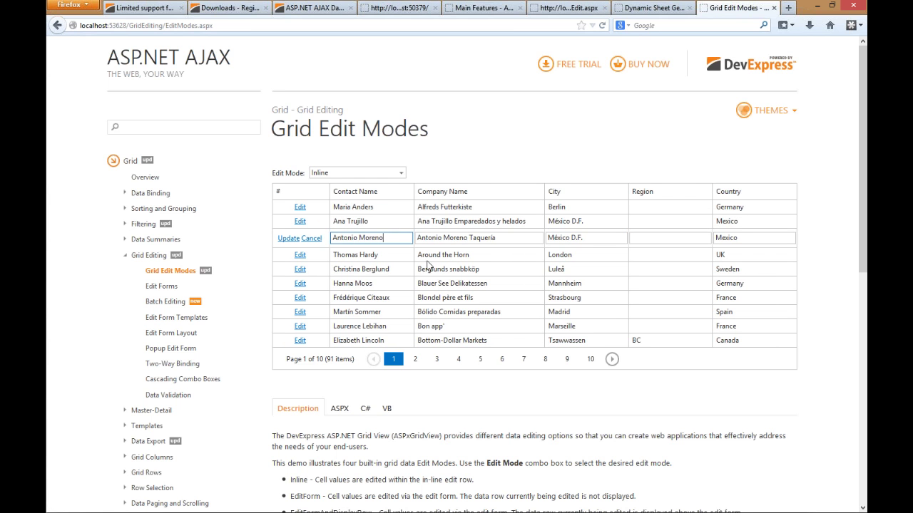
pyautogui.press('Tab')
pyautogui.press('Tab')
pyautogui.press('Tab')
pyautogui.press('Tab')
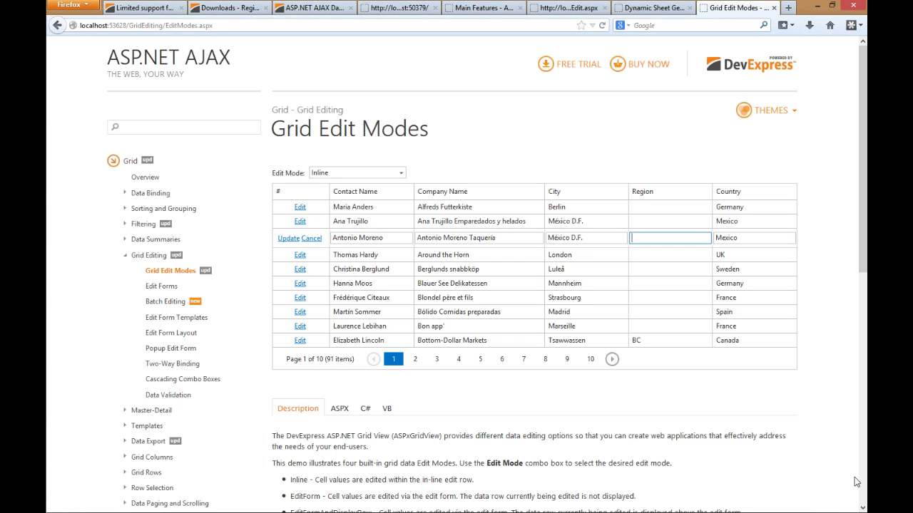
pyautogui.press('Tab')
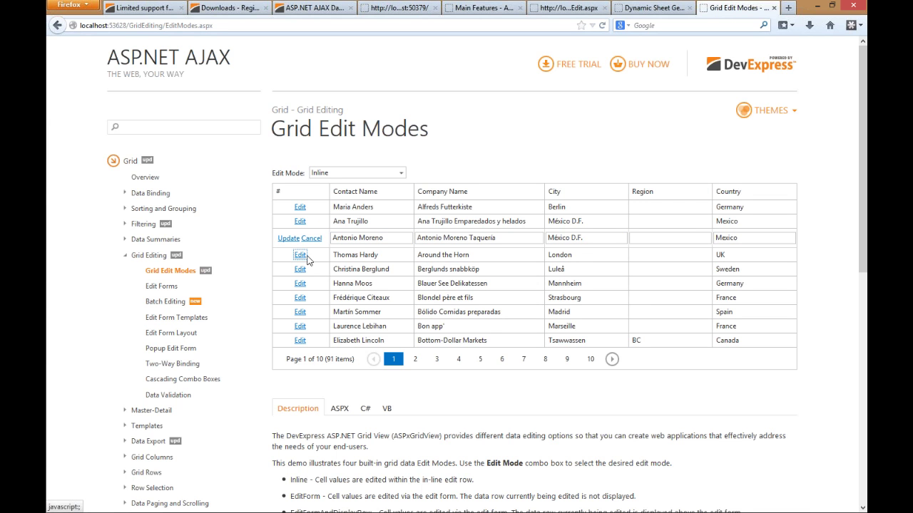
pyautogui.click(340, 264)
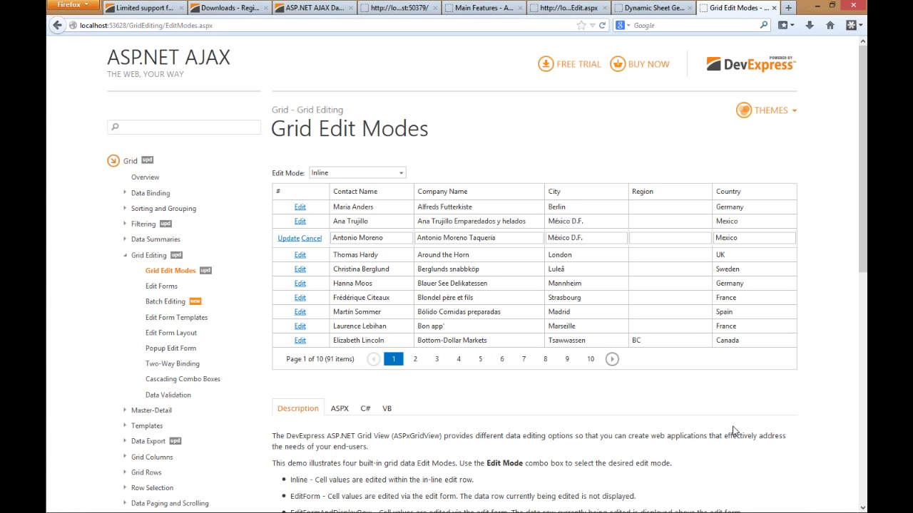
# Open the Batch Editing demo in the Grid Editing group and bring its product grid and description into view
pyautogui.click(166, 302)
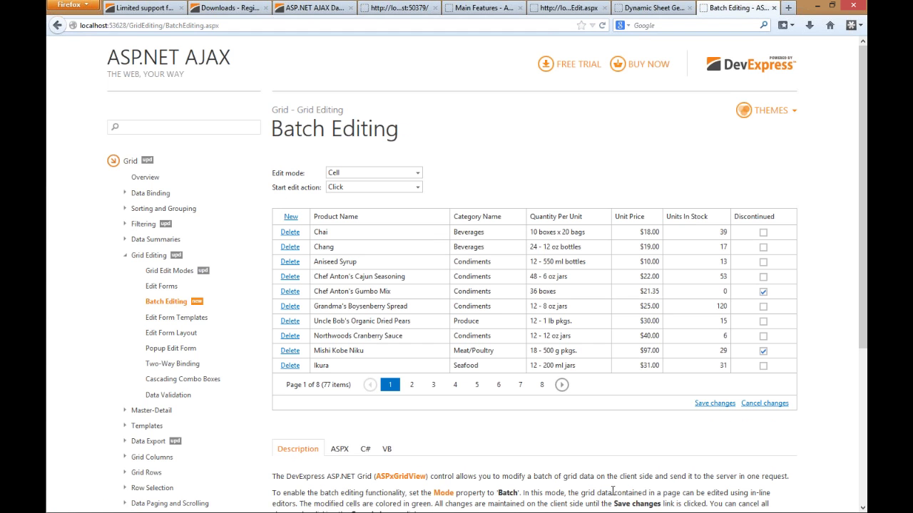
pyautogui.scroll(-2, 622, 456)
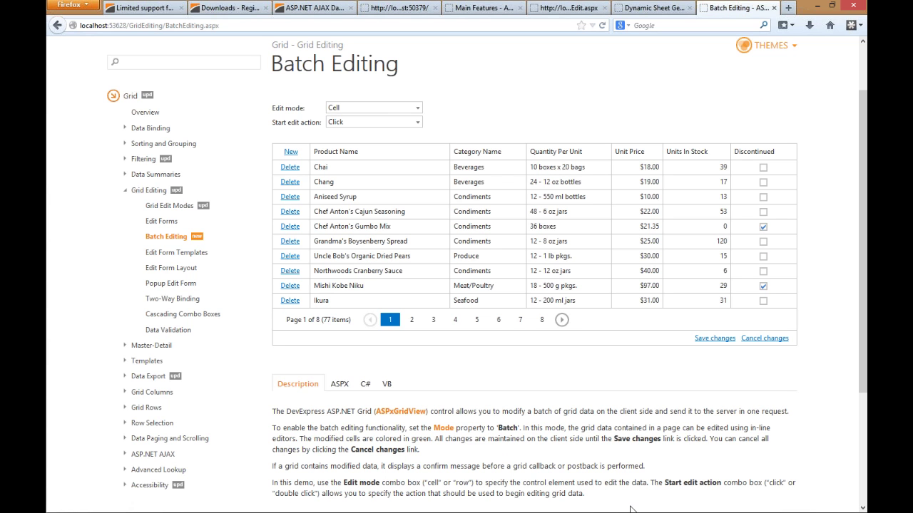
# Change the product name in the first row of the batch editing grid to Chai234
pyautogui.click(335, 168)
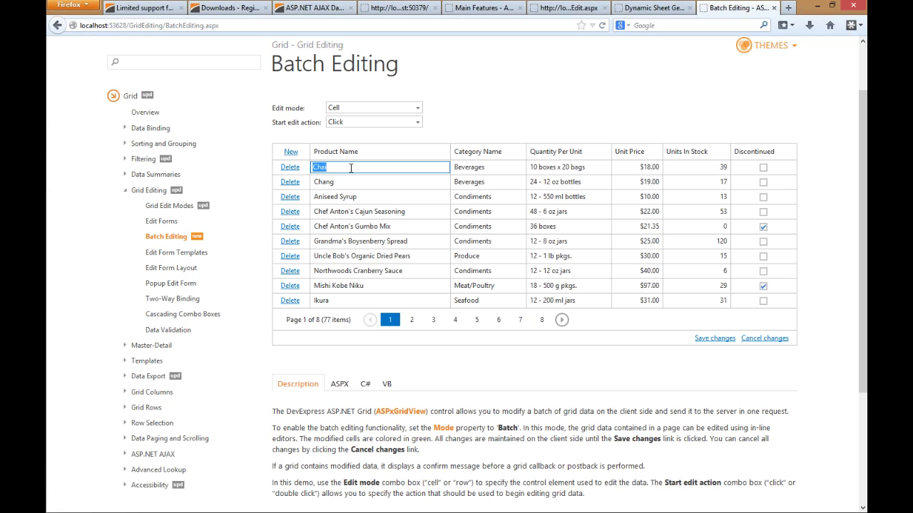
pyautogui.click(351, 167)
pyautogui.write('234')
pyautogui.press('Tab')
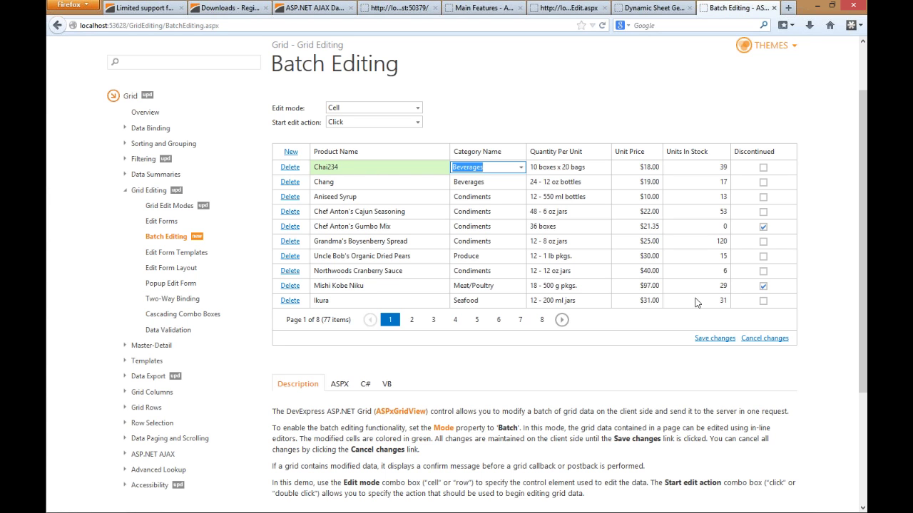
# Raise the first row's unit price to $19.00 and move on to the second row's product name
pyautogui.press('Tab')
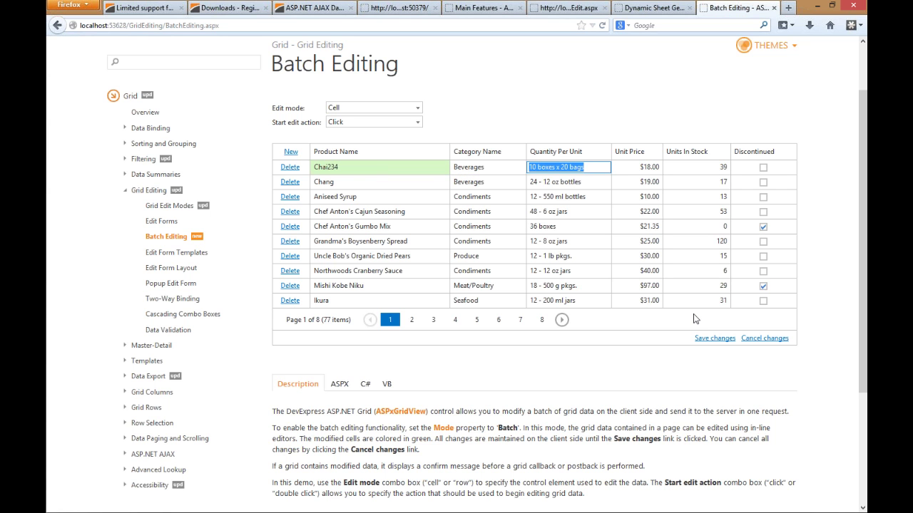
pyautogui.press('Tab')
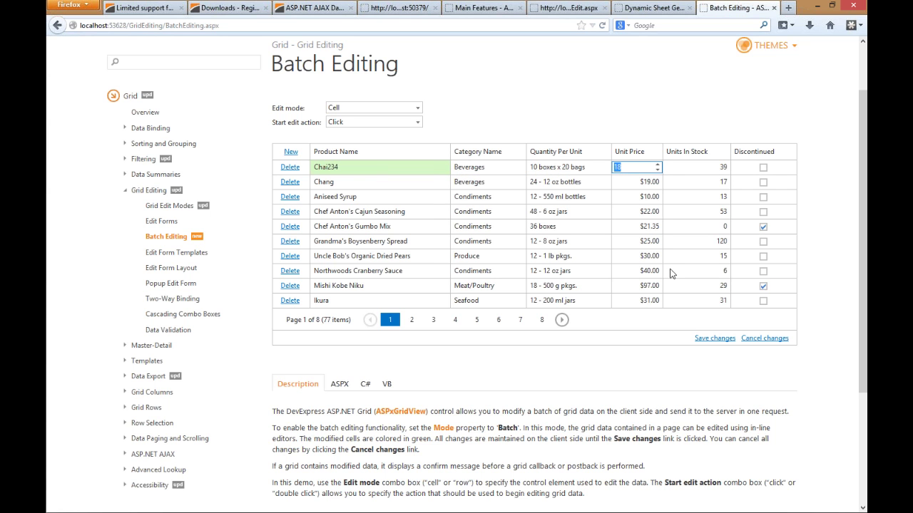
pyautogui.click(657, 165)
pyautogui.press('Tab')
pyautogui.press('Tab')
pyautogui.press('Tab')
pyautogui.press('Tab')
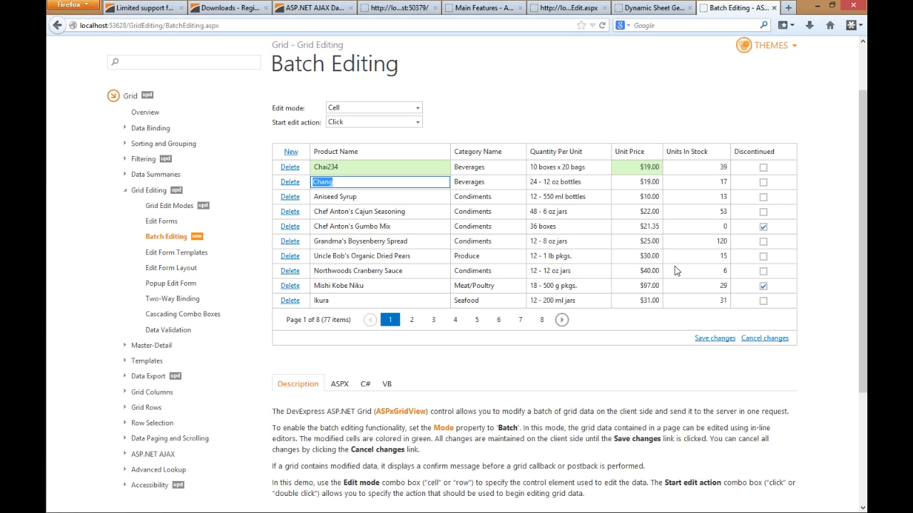
# Set the second row's product name to asdgf and the Aniseed Syrup unit price to $33.00
pyautogui.write('asdgf')
pyautogui.press('Tab')
pyautogui.press('Escape')
pyautogui.press('Tab')
pyautogui.press('Tab')
pyautogui.press('Tab')
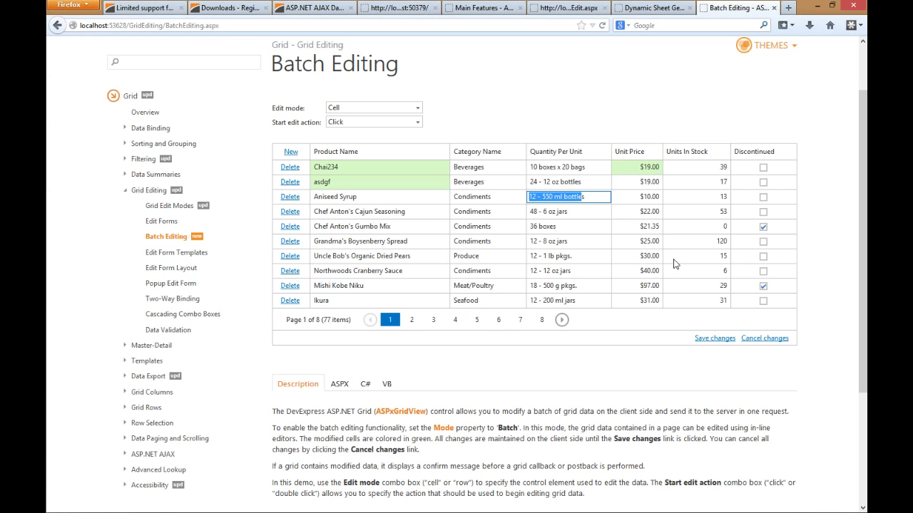
pyautogui.press('Tab')
pyautogui.write('33')
pyautogui.press('Tab')
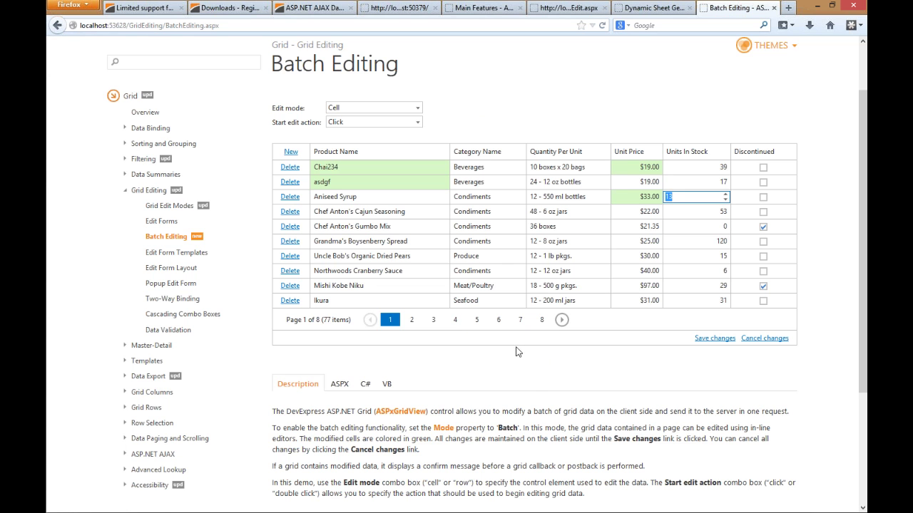
# Request grid page 4, declining the unsaved-data prompt once, and on a second request accept losing the edits
pyautogui.click(454, 322)
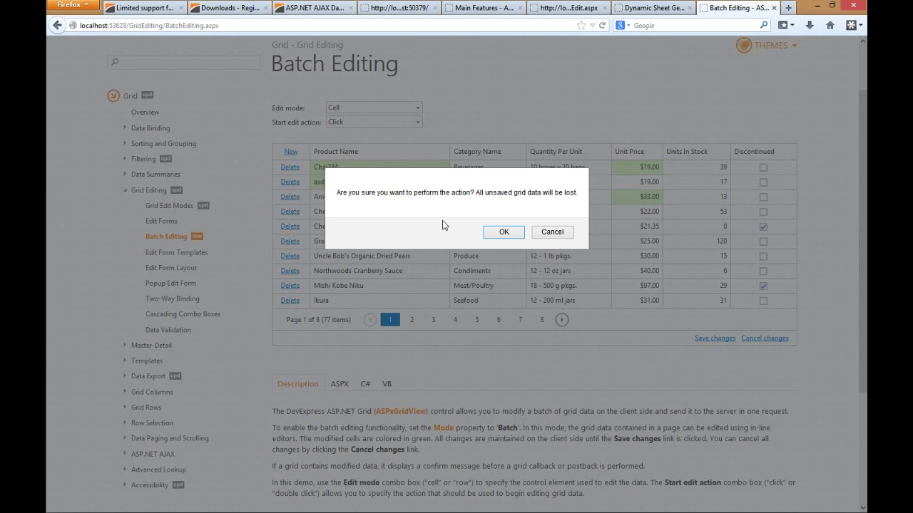
pyautogui.click(549, 233)
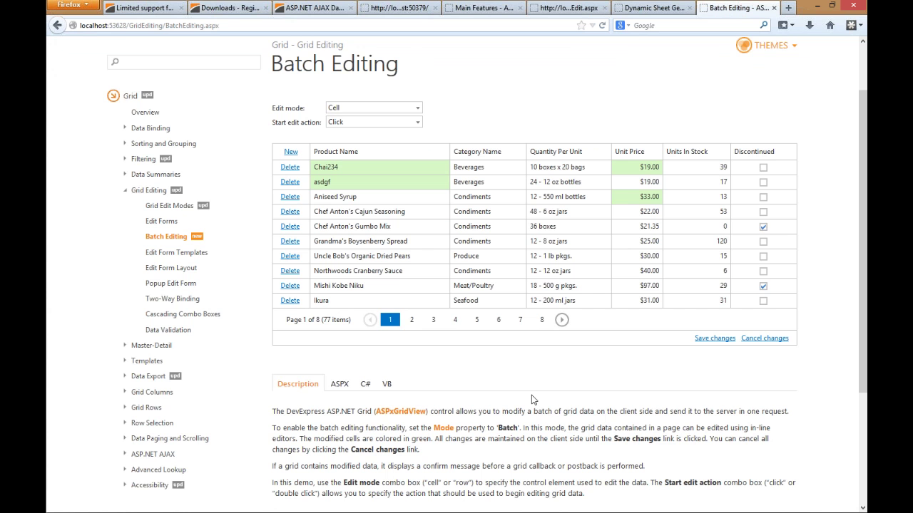
pyautogui.click(455, 322)
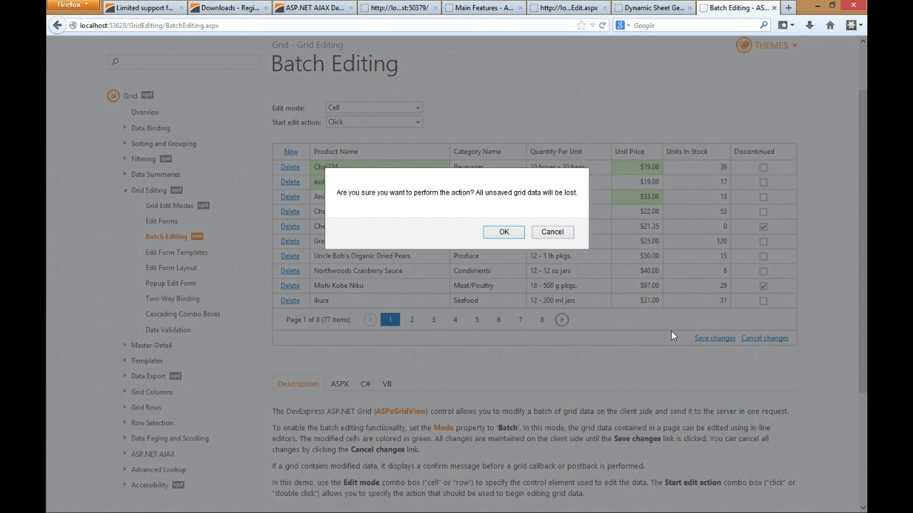
pyautogui.click(504, 231)
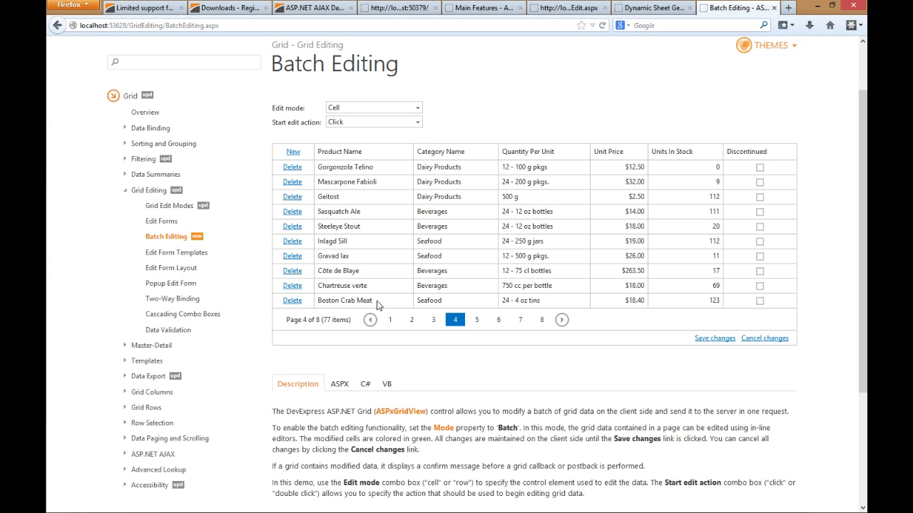
# Set the edit mode to Row and move through the first row's editors from Product Name to Unit Price
pyautogui.click(416, 108)
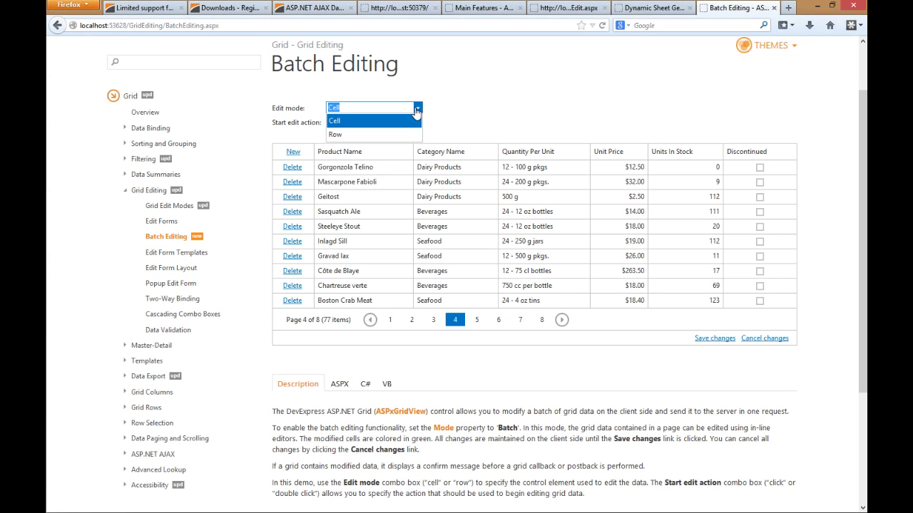
pyautogui.click(403, 136)
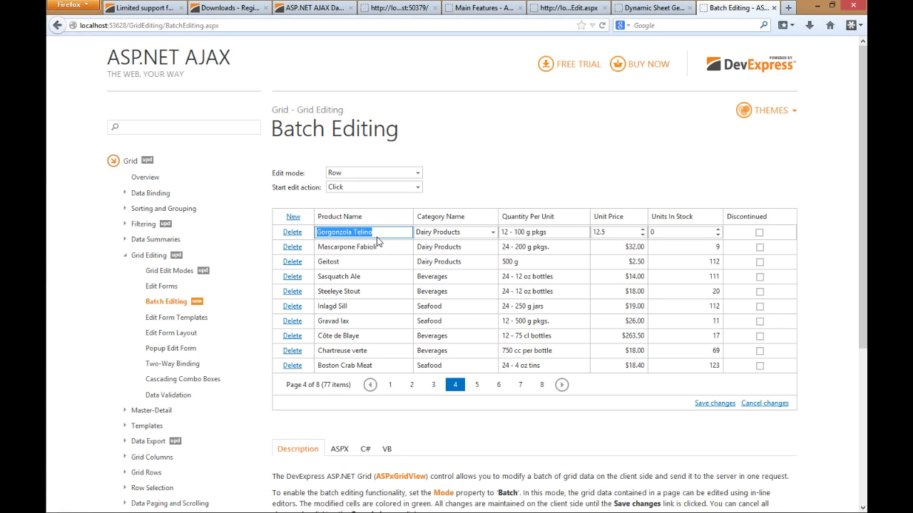
pyautogui.press('Tab')
pyautogui.press('Tab')
pyautogui.press('Tab')
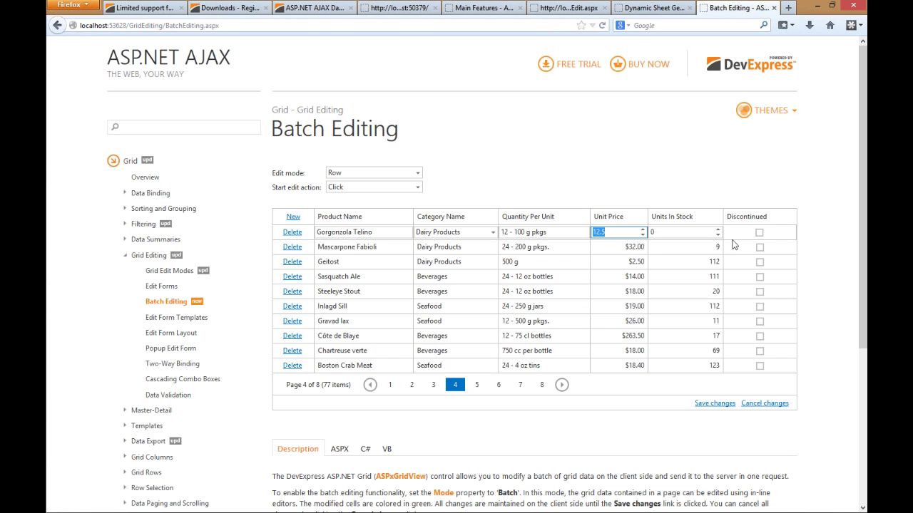
# Set the start edit action to DblClick and put the Geitost row into editing at Unit Price, leaving its values as they are
pyautogui.click(418, 187)
pyautogui.click(360, 220)
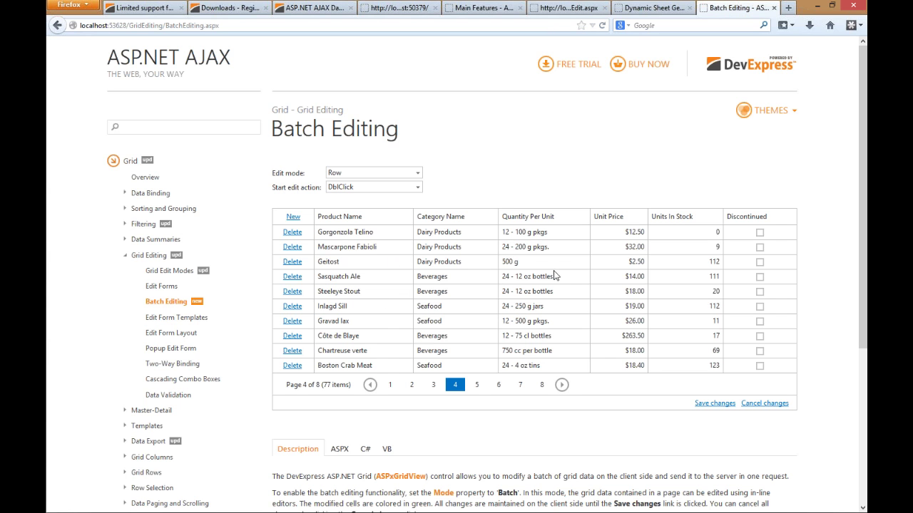
pyautogui.doubleClick(635, 261)
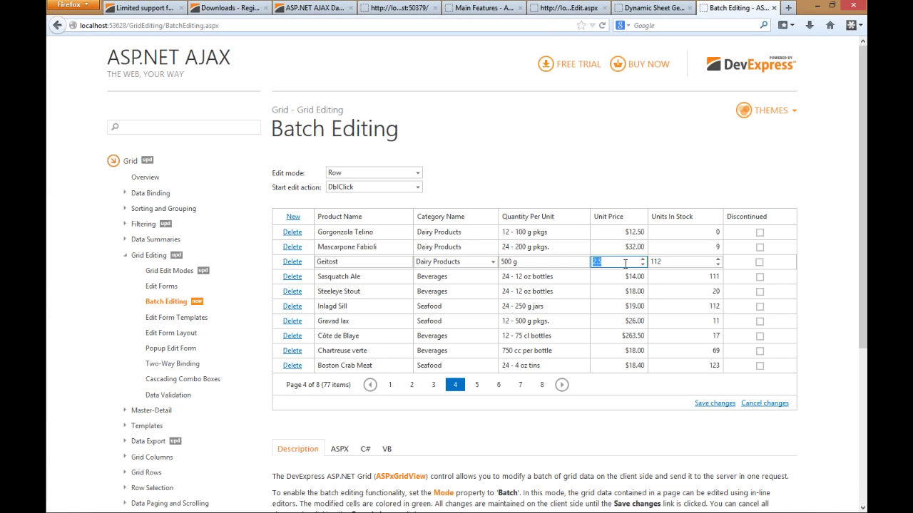
pyautogui.click(551, 299)
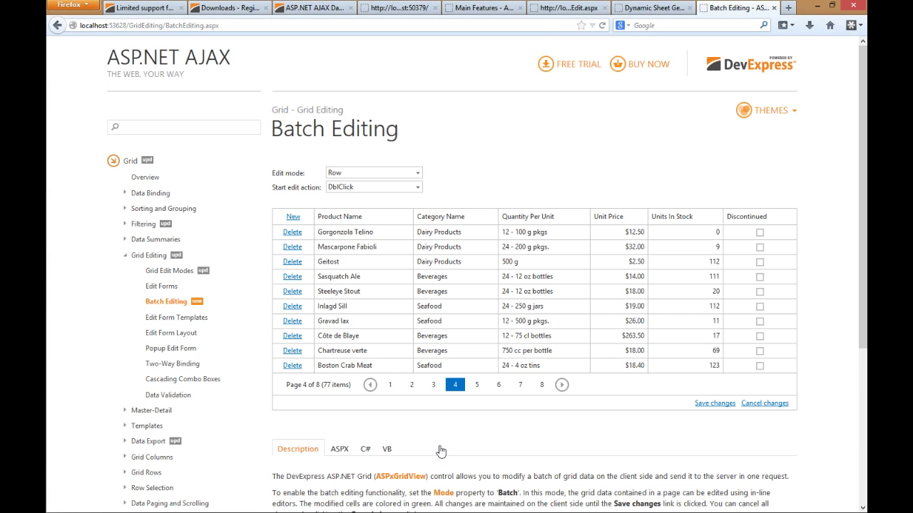
# Show the demo's ASPX source and highlight the Batch mode in the grid's SettingsEditing tag
pyautogui.click(340, 449)
pyautogui.moveTo(864, 188); pyautogui.dragTo(865, 430)
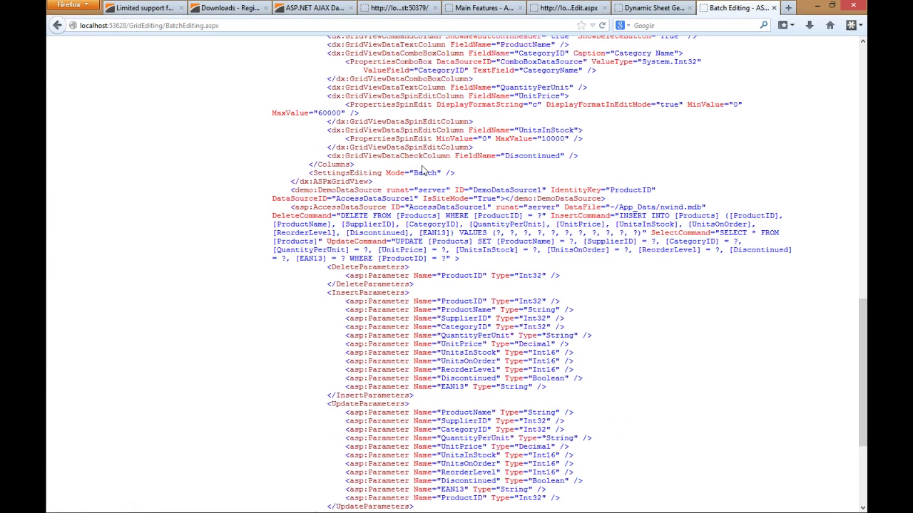
pyautogui.doubleClick(347, 173)
pyautogui.doubleClick(424, 173)
pyautogui.scroll(9, 857, 276)
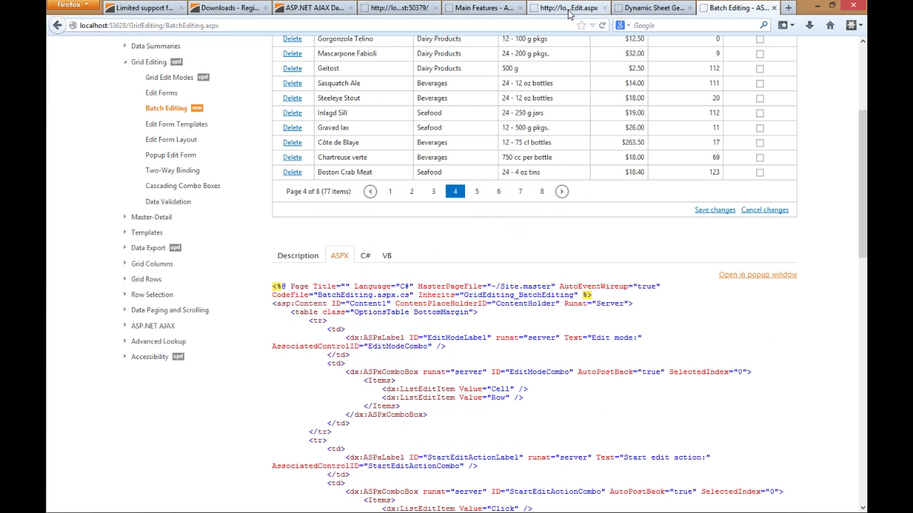
# Look at the project's GVBatchEdit page in the browser and switch to Visual Studio to display Spreadsheet.aspx
pyautogui.click(569, 10)
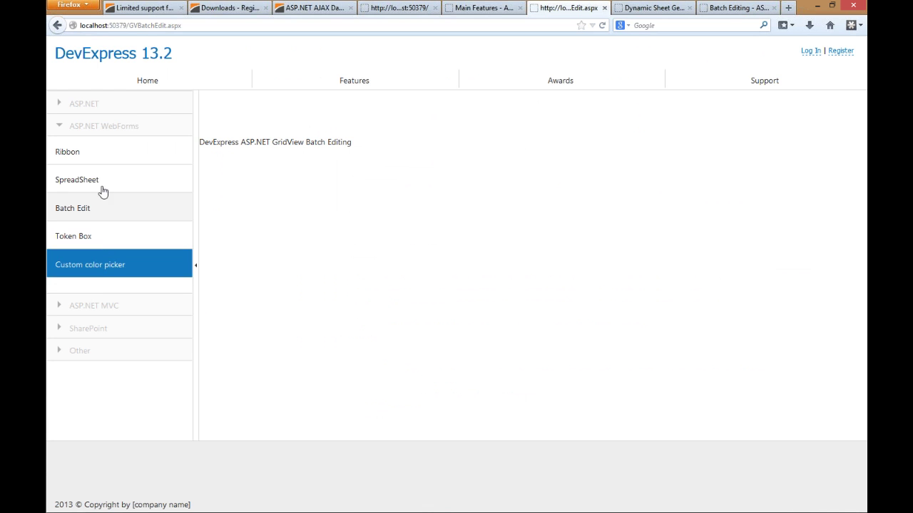
pyautogui.click(818, 10)
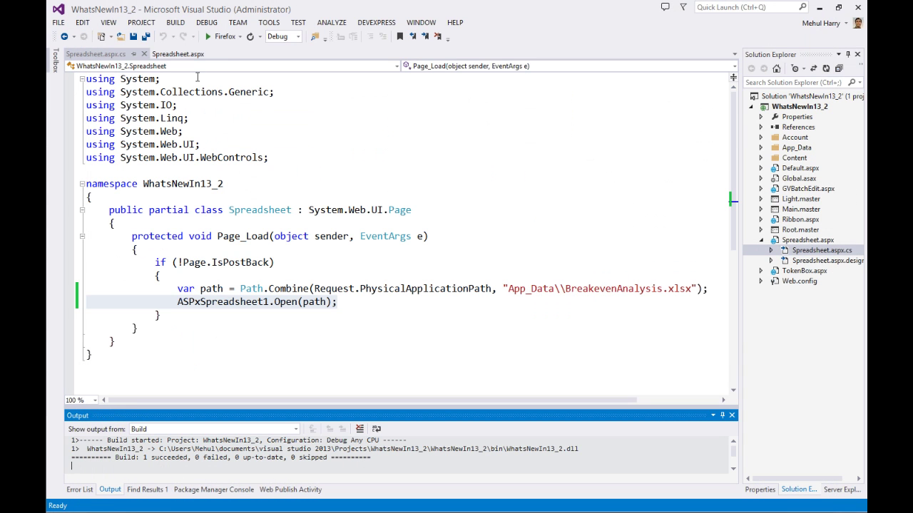
pyautogui.click(158, 55)
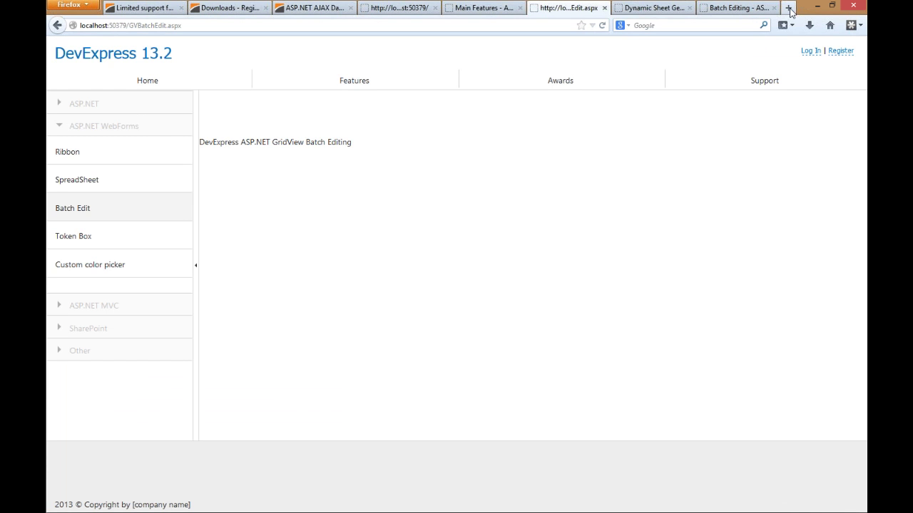
# Open the DevExpress ASP.NET blog in a new Firefox tab and view the Token Box Control post
pyautogui.hotkey('ctrl', 't')
pyautogui.write('devexpress.com/')
pyautogui.press('Down')
pyautogui.press('Down')
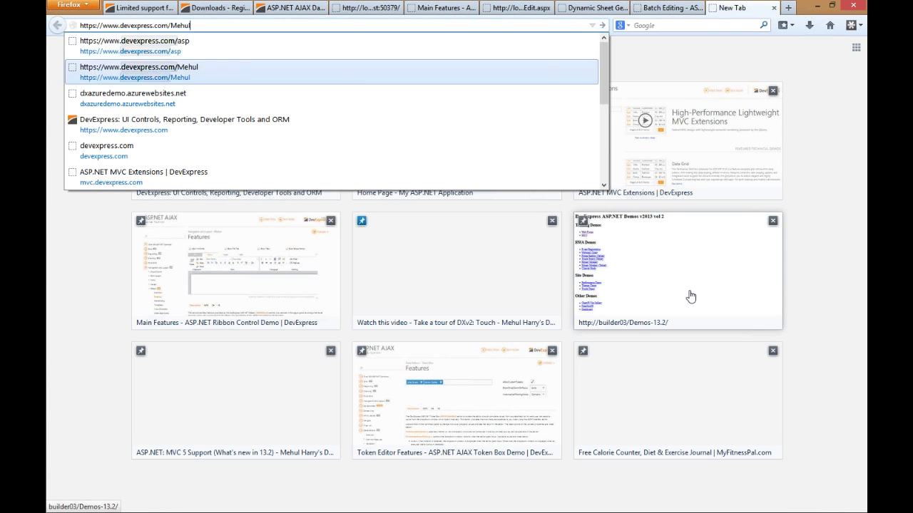
pyautogui.press('Return')
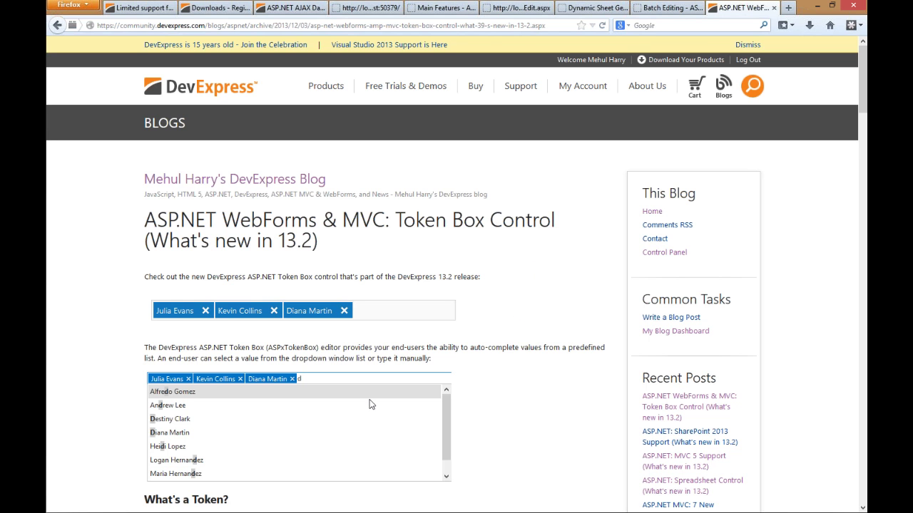
pyautogui.scroll(-3, 406, 351)
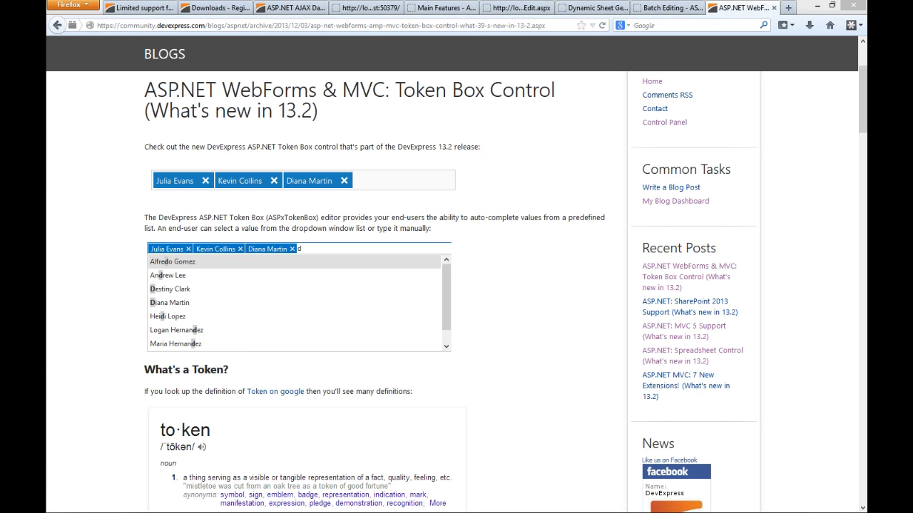
# Switch to the Facebook message window, look up recipients with "Ju", add the first suggested contact, and return to the blog post
pyautogui.hotkey('alt', 'Tab')
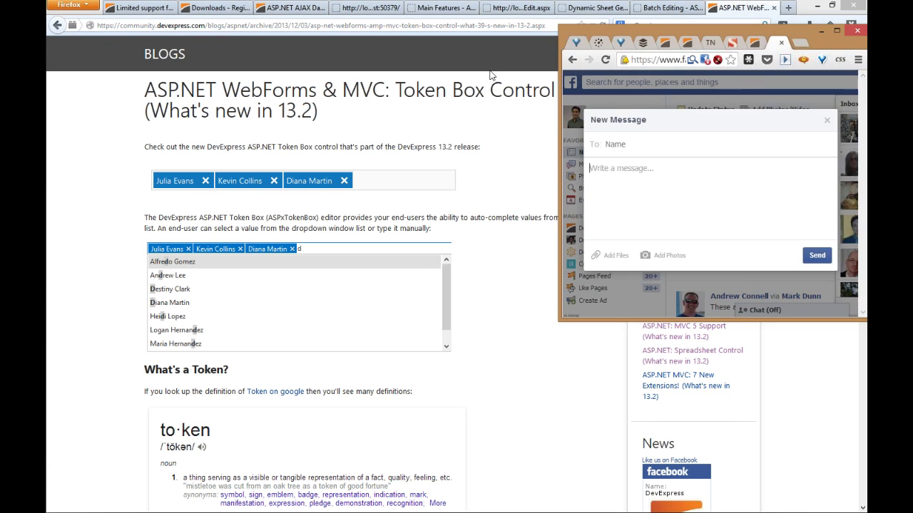
pyautogui.moveTo(739, 38); pyautogui.dragTo(510, 38)
pyautogui.click(458, 178)
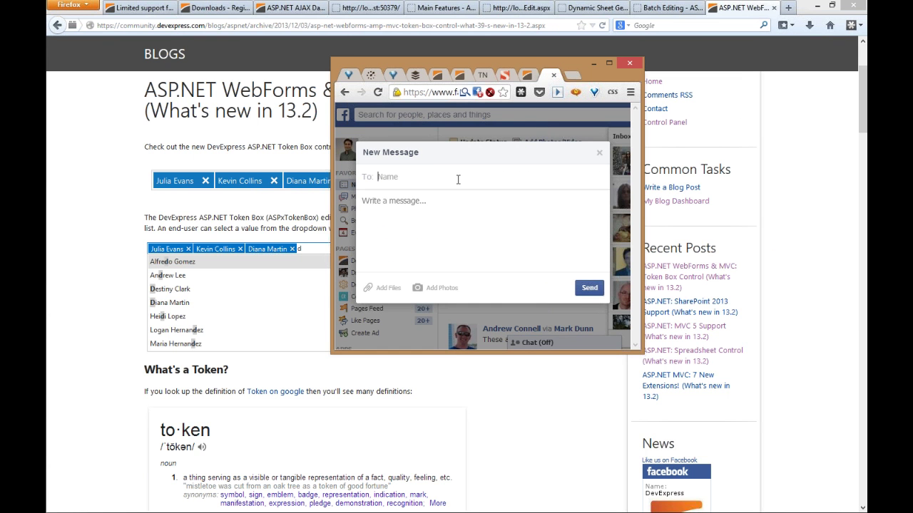
pyautogui.write('Ju')
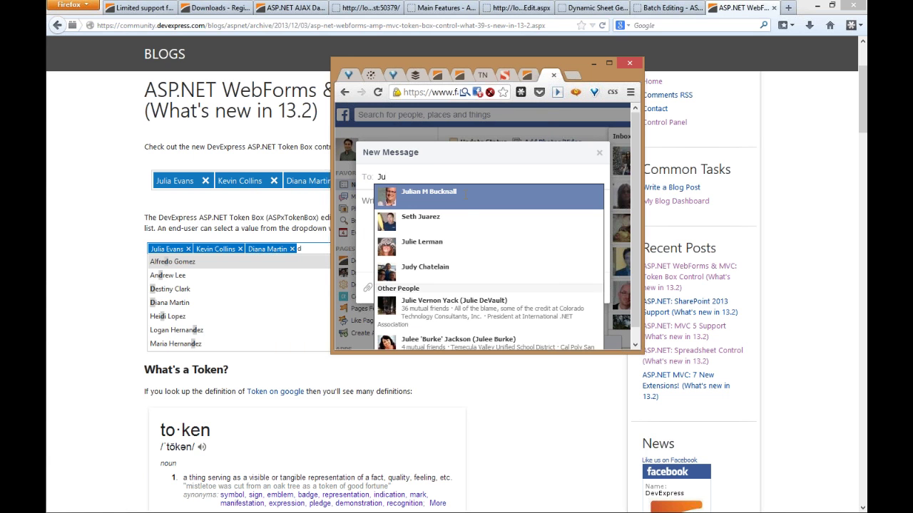
pyautogui.click(465, 195)
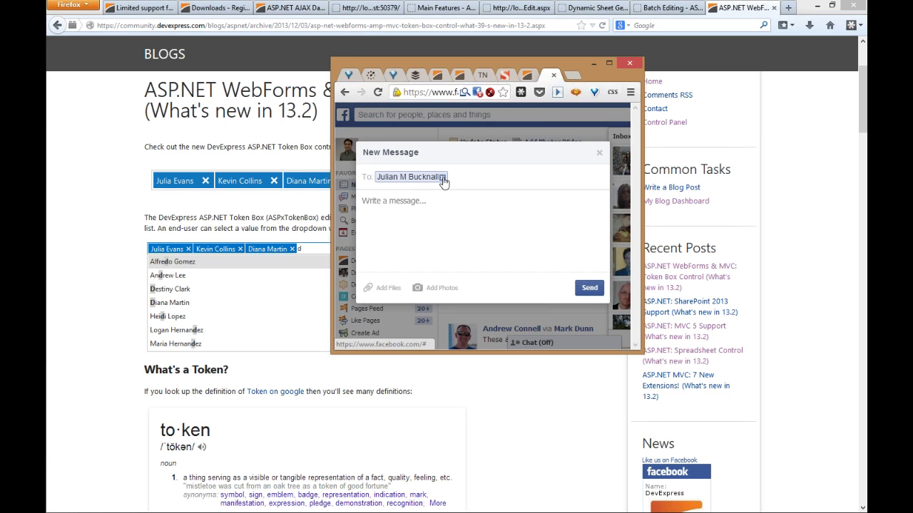
pyautogui.hotkey('alt', 'Tab')
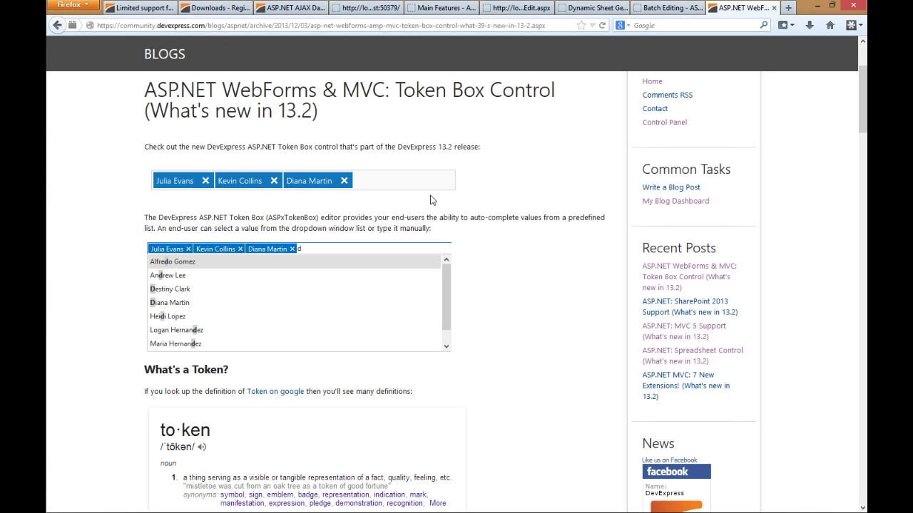
# Switch to Visual Studio and close the open Spreadsheet page and its code-behind
pyautogui.hotkey('alt', 'Tab')
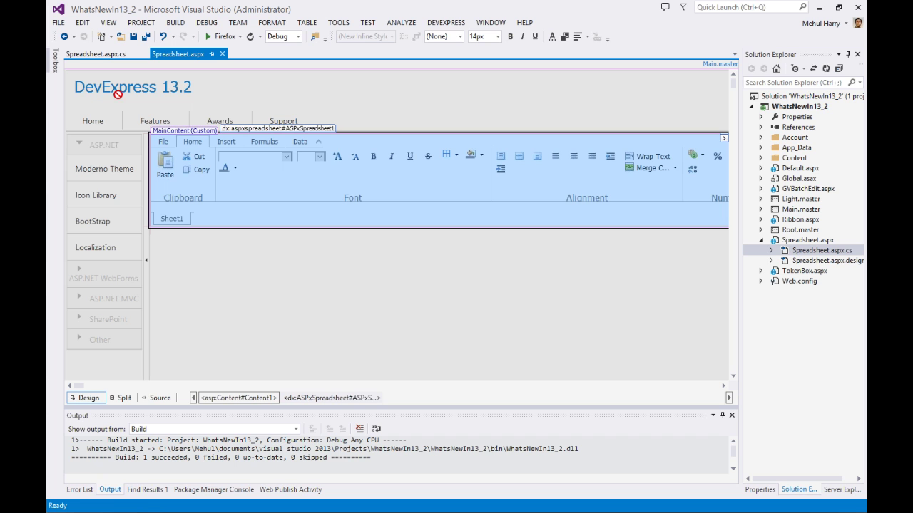
pyautogui.middleClick(155, 62)
pyautogui.hotkey('ctrl', 'F4')
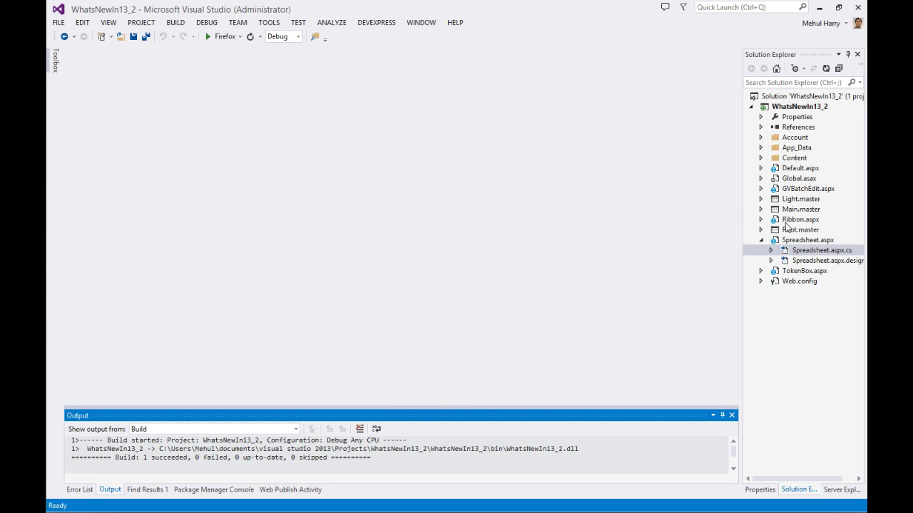
# Open TokenBox.aspx in source view and examine its SqlDataSource select command
pyautogui.doubleClick(796, 274)
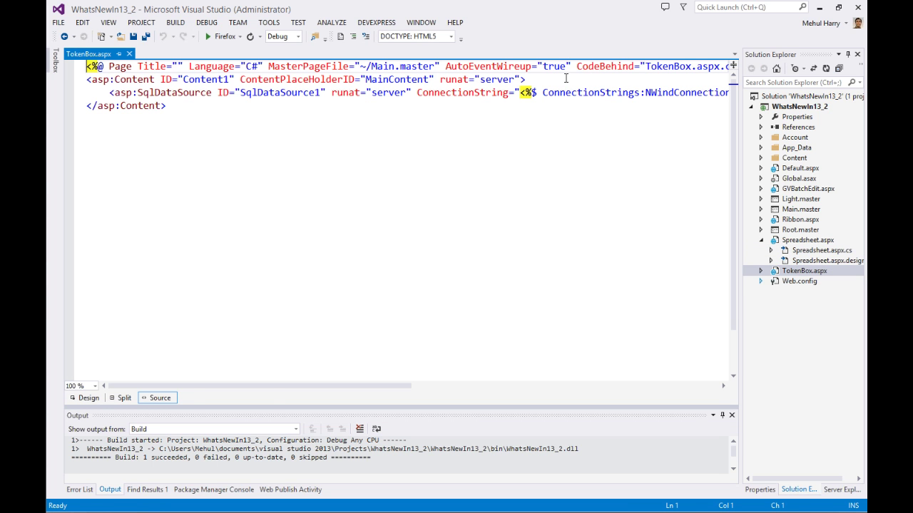
pyautogui.click(567, 78)
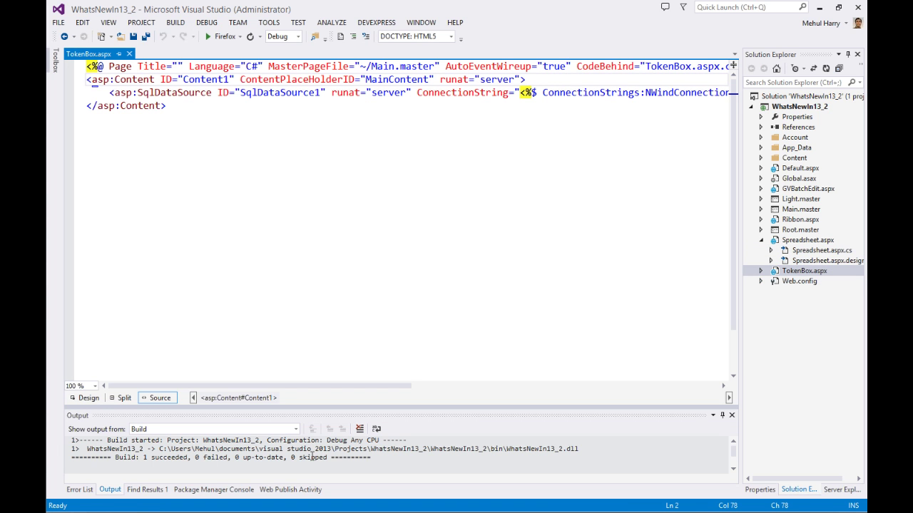
pyautogui.click(506, 385)
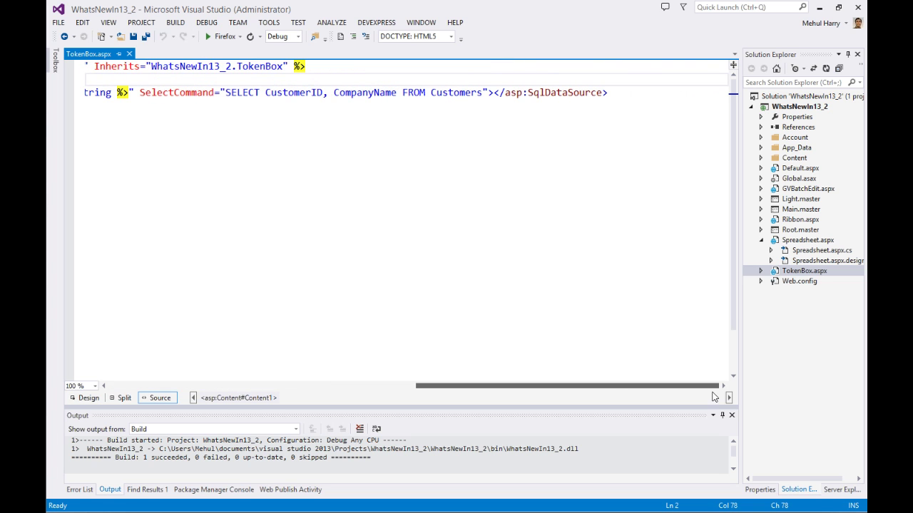
# Add an ASPxTokenBox control to the markup of TokenBox.aspx and show the page in Design view
pyautogui.moveTo(452, 392); pyautogui.dragTo(560, 419)
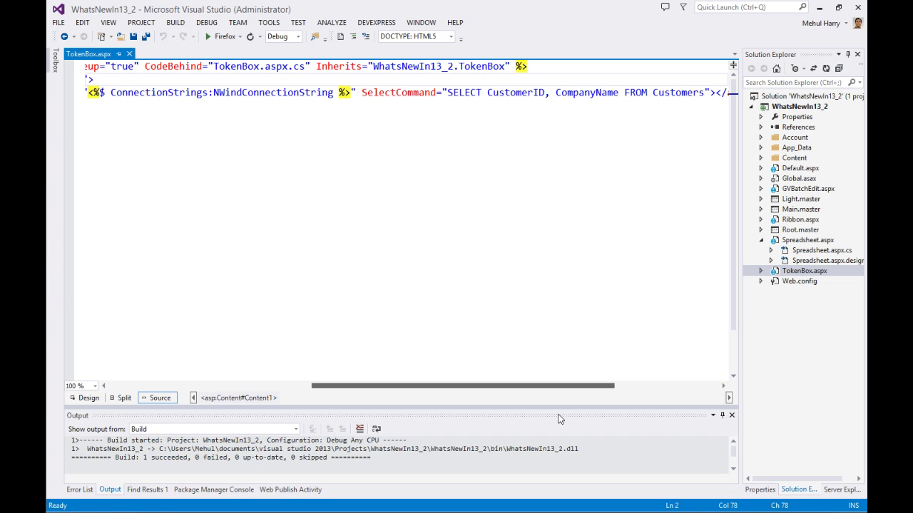
pyautogui.moveTo(555, 394); pyautogui.dragTo(554, 395)
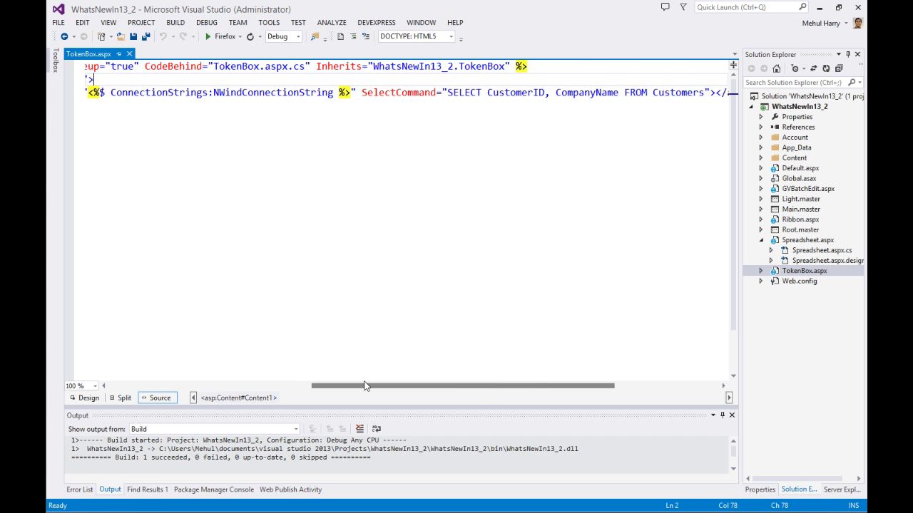
pyautogui.hscroll(-5, 366, 388)
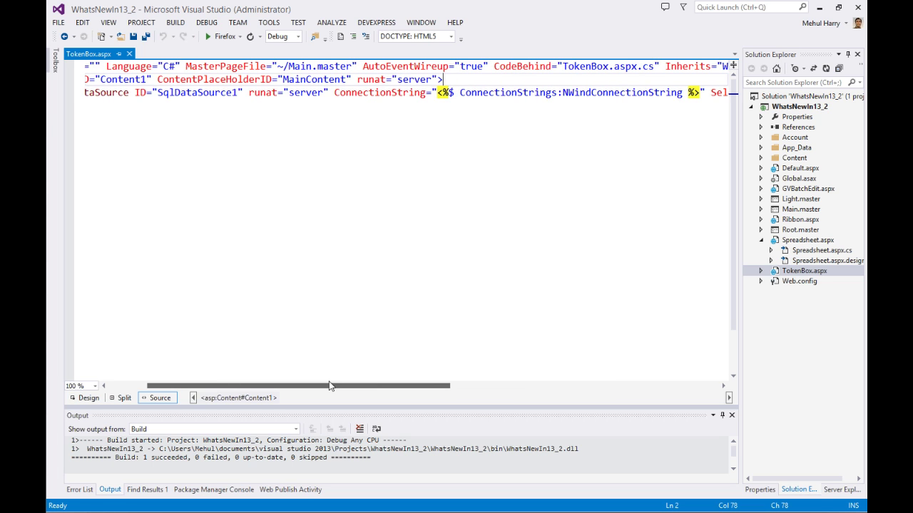
pyautogui.click(55, 66)
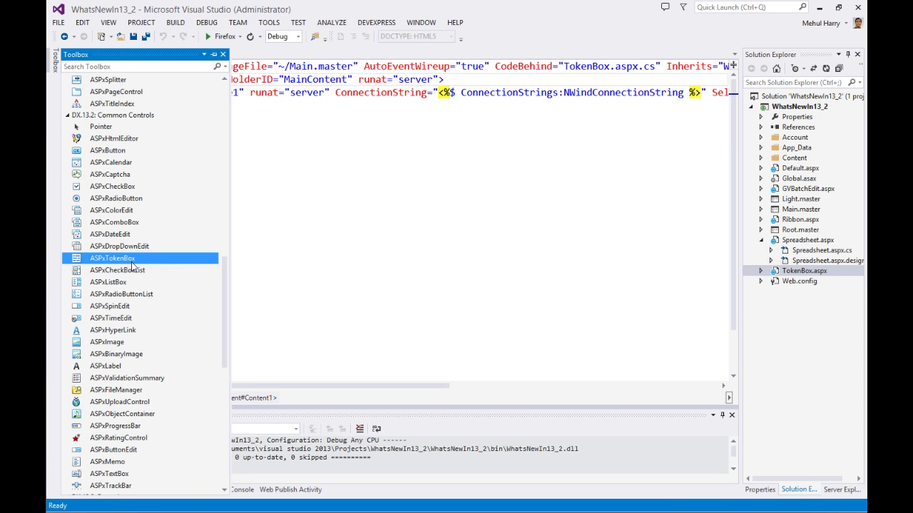
pyautogui.moveTo(133, 260); pyautogui.dragTo(542, 85)
pyautogui.click(85, 398)
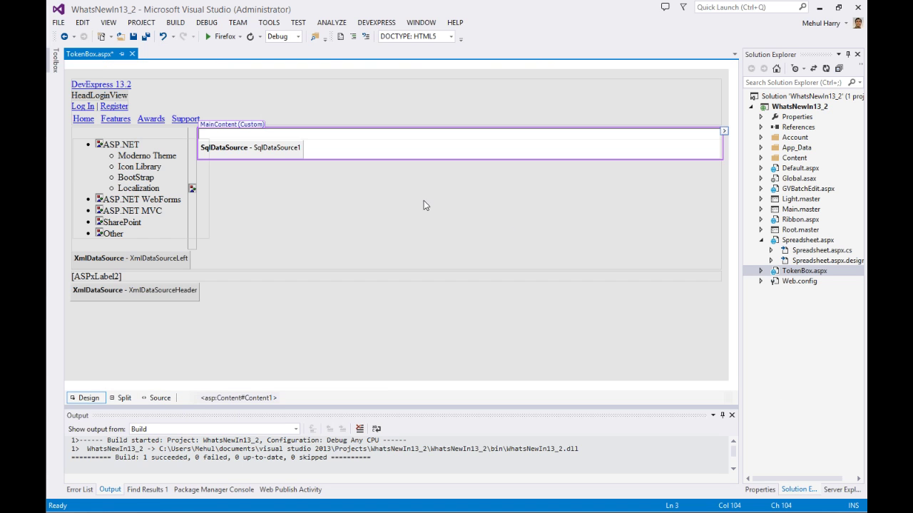
# Widen the token box to 467 px and bind it to SqlDataSource1
pyautogui.click(258, 149)
pyautogui.moveTo(296, 145); pyautogui.dragTo(484, 143)
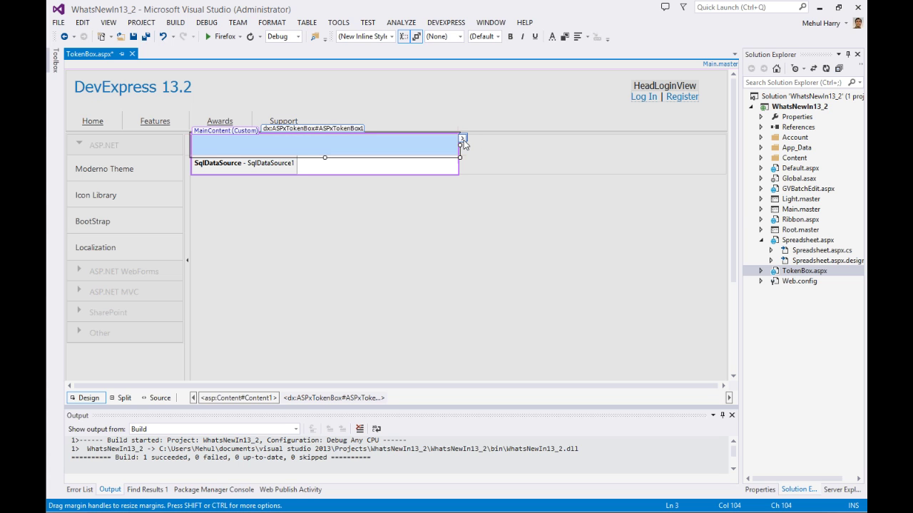
pyautogui.click(462, 138)
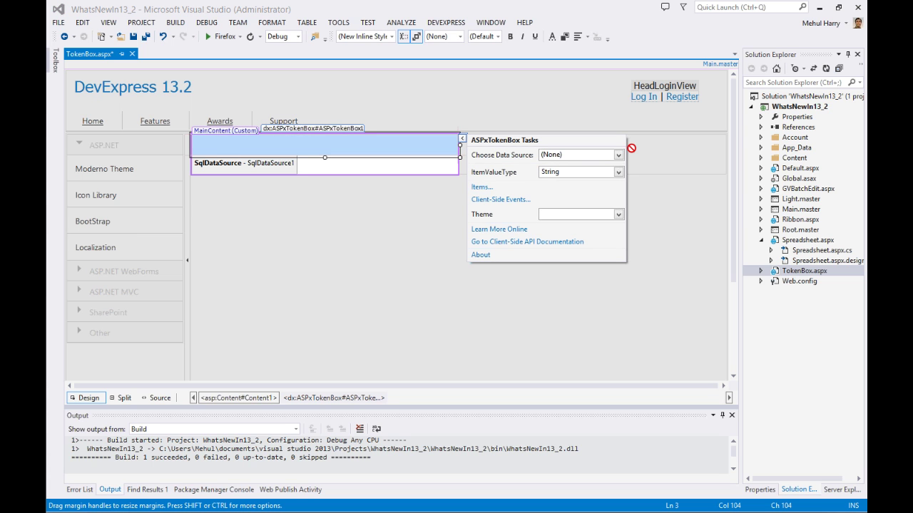
pyautogui.click(577, 155)
pyautogui.click(549, 175)
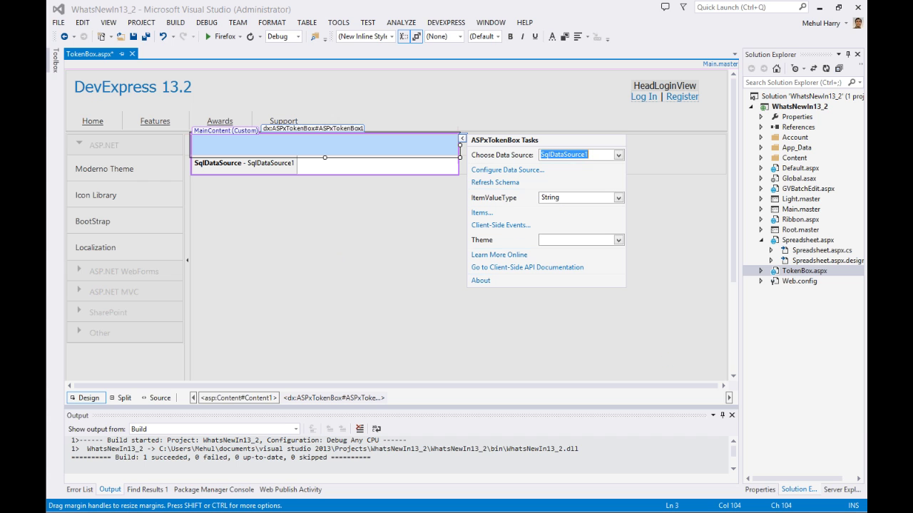
# Set the token box's TextField property to CompanyName and its ValueField property to CustomerID
pyautogui.click(762, 490)
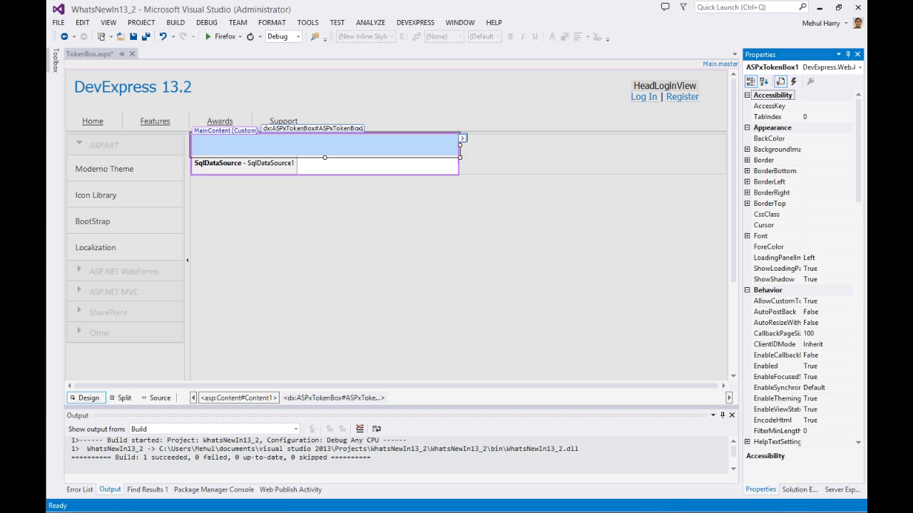
pyautogui.moveTo(857, 209); pyautogui.dragTo(863, 332)
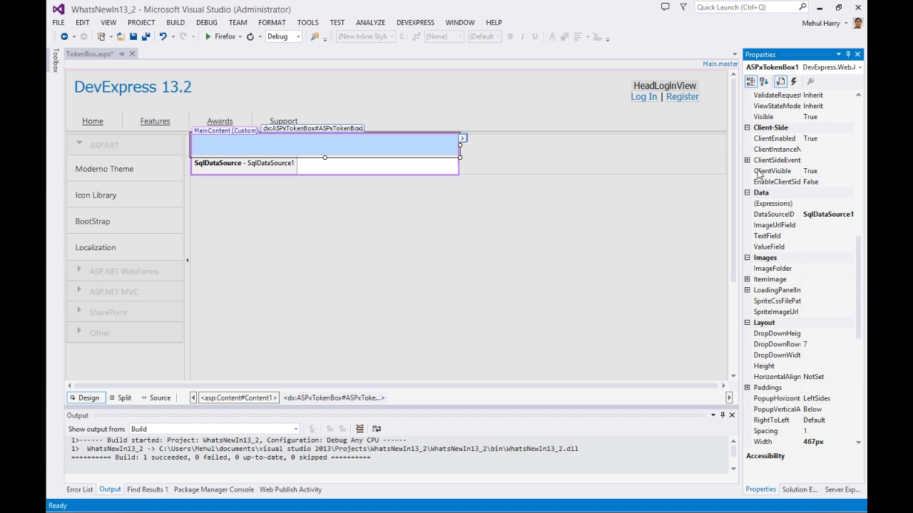
pyautogui.click(809, 236)
pyautogui.click(847, 236)
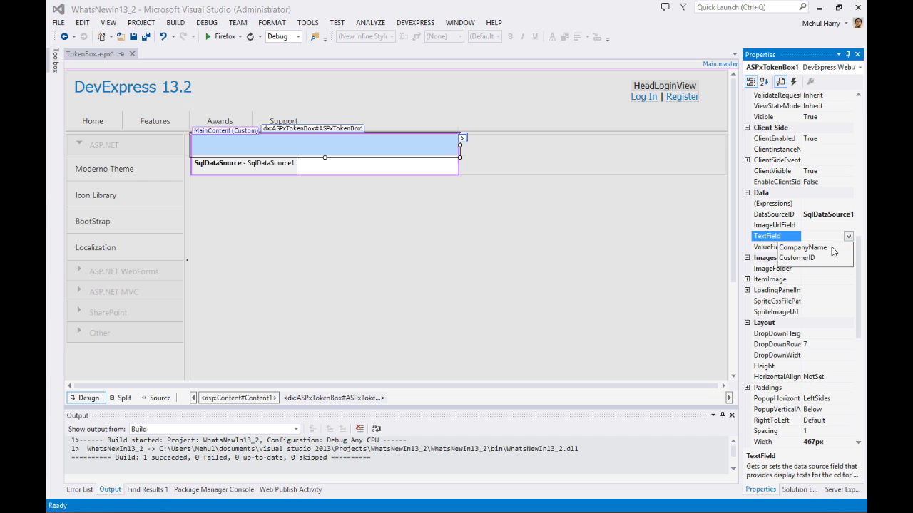
pyautogui.click(831, 248)
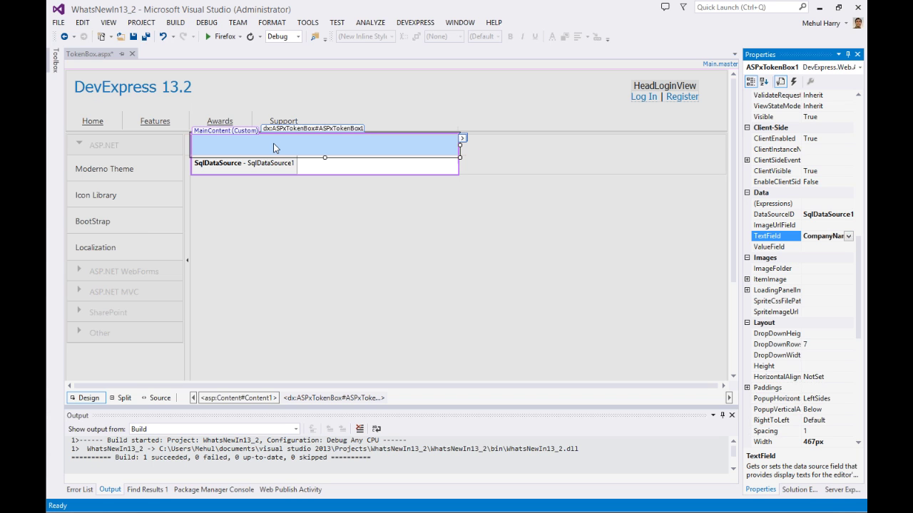
pyautogui.click(836, 247)
pyautogui.click(848, 247)
pyautogui.click(821, 270)
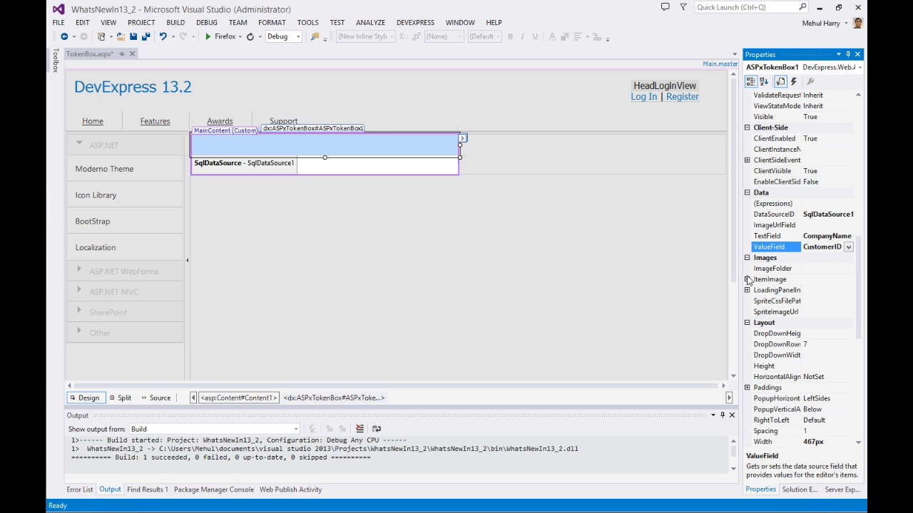
# Run TokenBox.aspx in Firefox, filter the token box's list by "the", and clear the entry
pyautogui.click(313, 169)
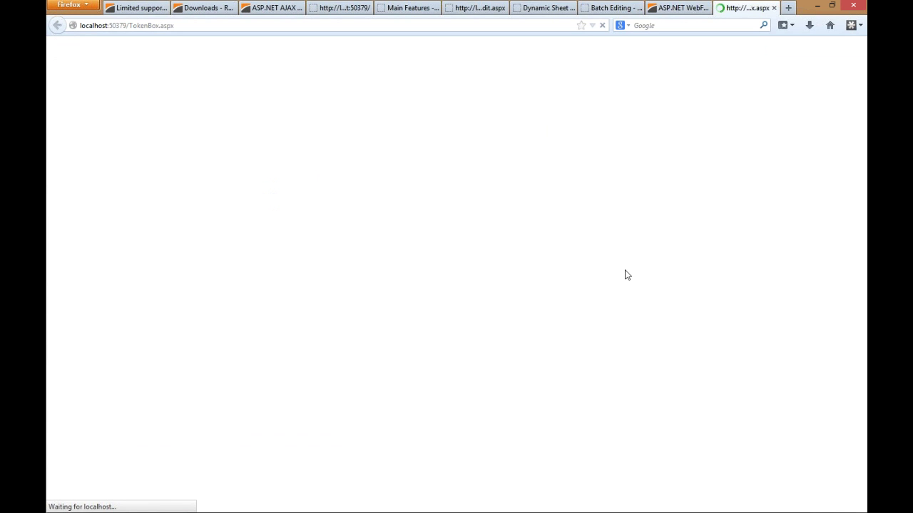
pyautogui.click(419, 102)
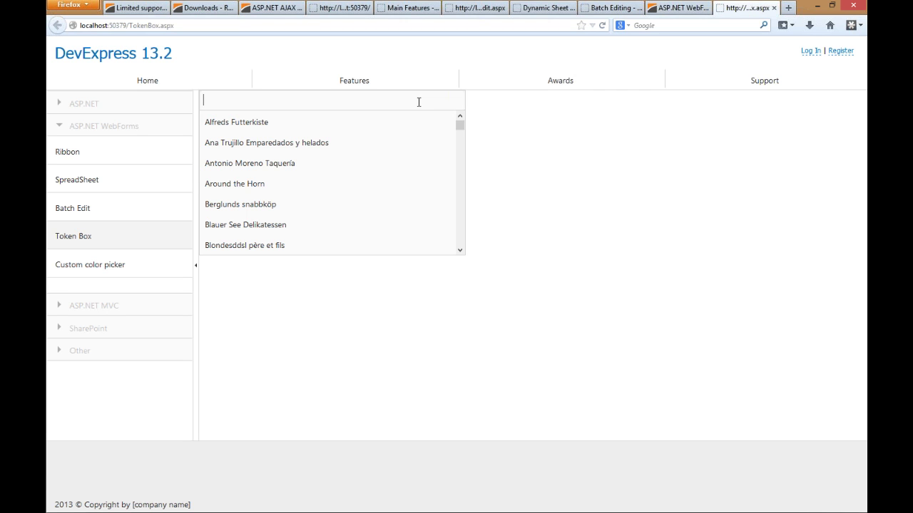
pyautogui.write('the')
pyautogui.hotkey('ctrl', 'a')
pyautogui.press('BackSpace')
pyautogui.click(820, 9)
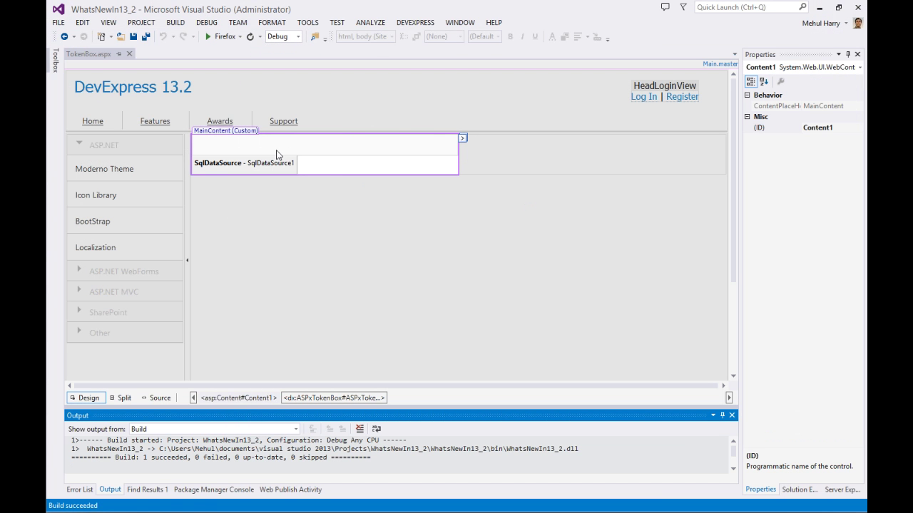
pyautogui.click(820, 8)
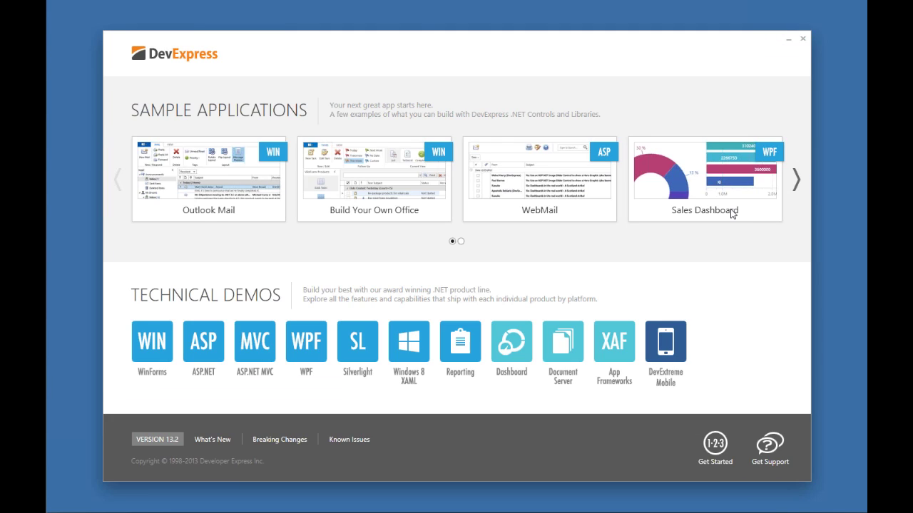
pyautogui.hotkey('alt', 'Tab')
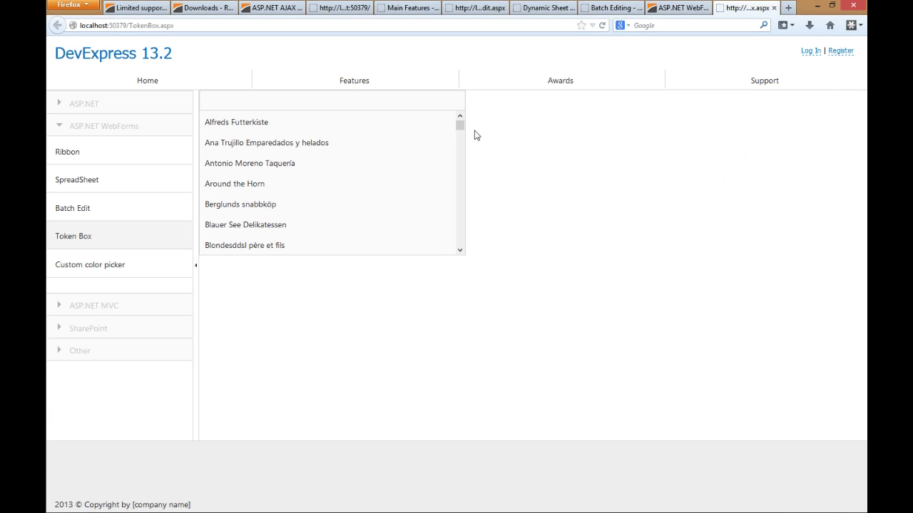
# Try to filter the token box's list by "ana", clear the entry, and reload the page
pyautogui.write('ana')
pyautogui.press('BackSpace')
pyautogui.press('BackSpace')
pyautogui.press('BackSpace')
pyautogui.click(600, 150)
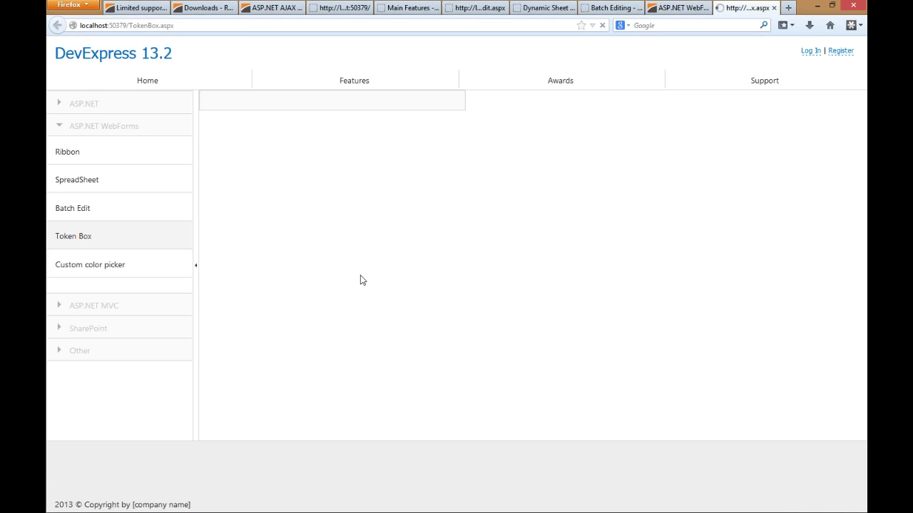
# Try the filter text "Ana" in the token box and add the tokens Around the Horn and Antonio Moreno Taquería
pyautogui.click(352, 105)
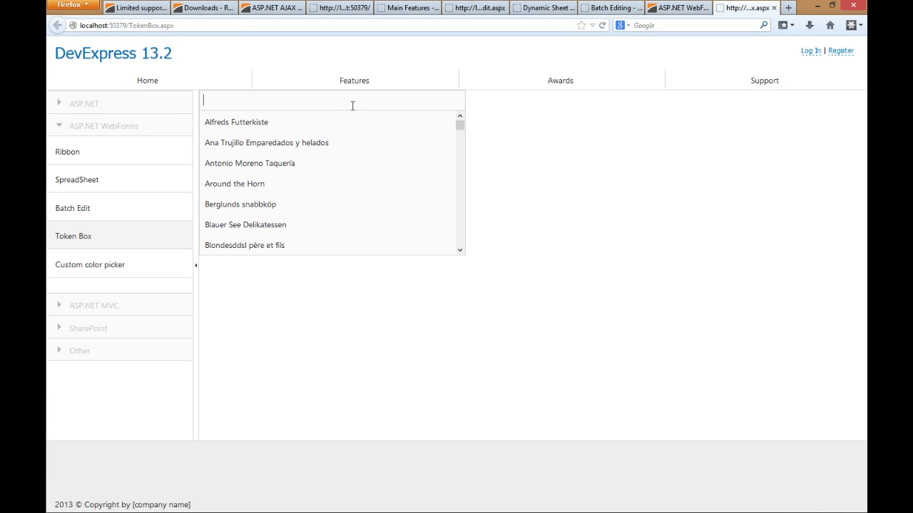
pyautogui.write('a')
pyautogui.press('BackSpace')
pyautogui.write('Ana')
pyautogui.click(301, 194)
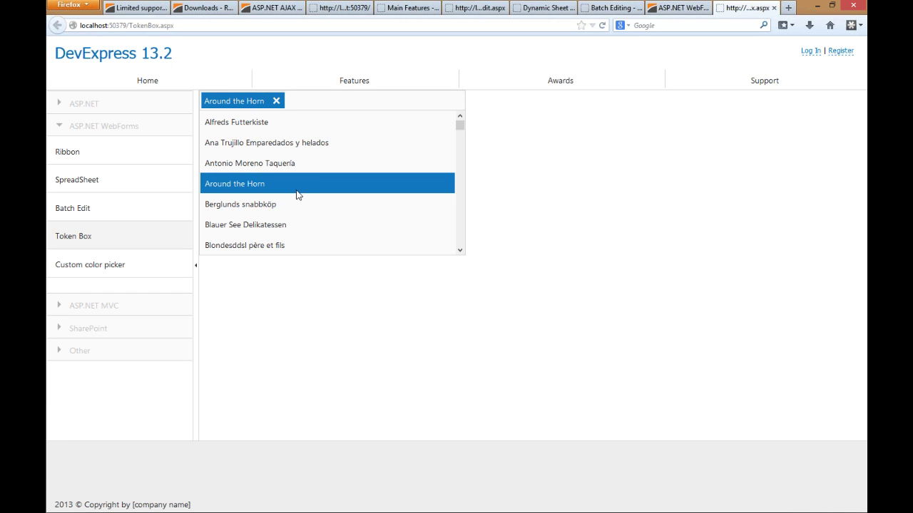
pyautogui.click(298, 162)
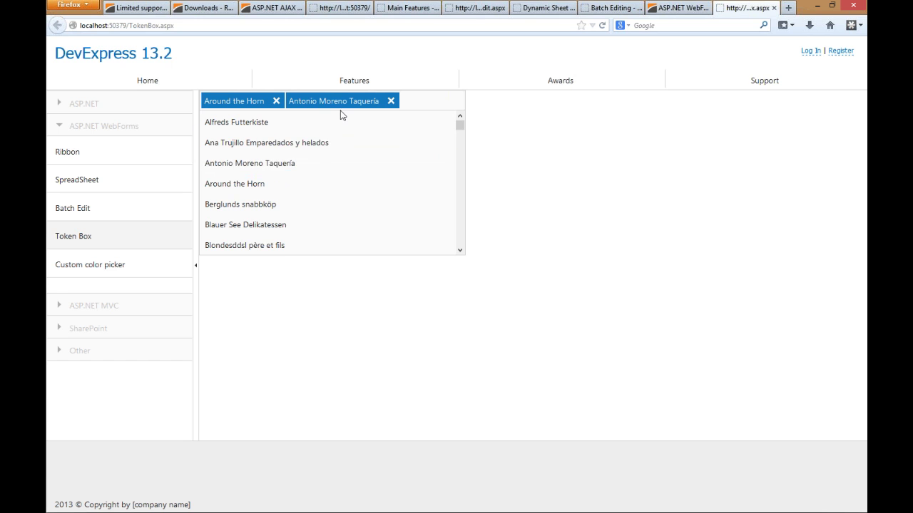
# Add the tokens Wellington Importadora, Die Wandernde Kuh, Wartian Herkku and White Clover Markets, and close the suggestion list
pyautogui.moveTo(459, 127); pyautogui.dragTo(460, 254)
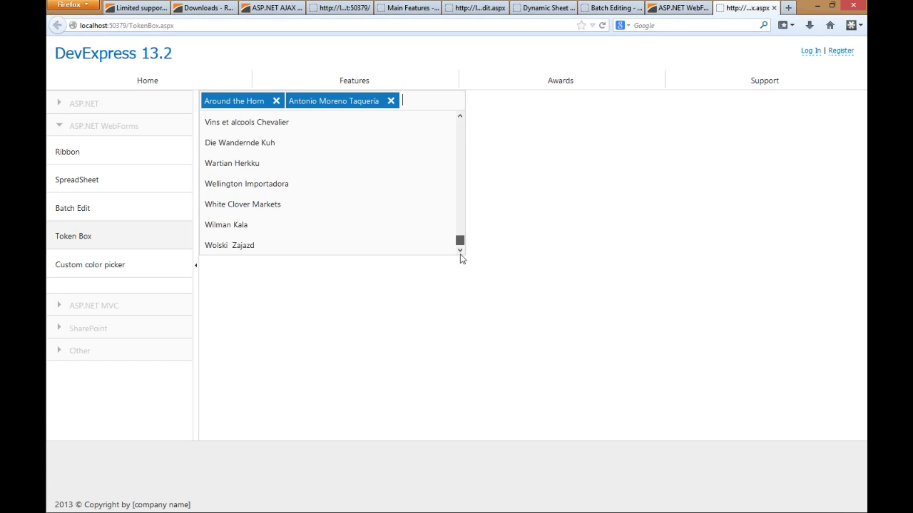
pyautogui.click(251, 187)
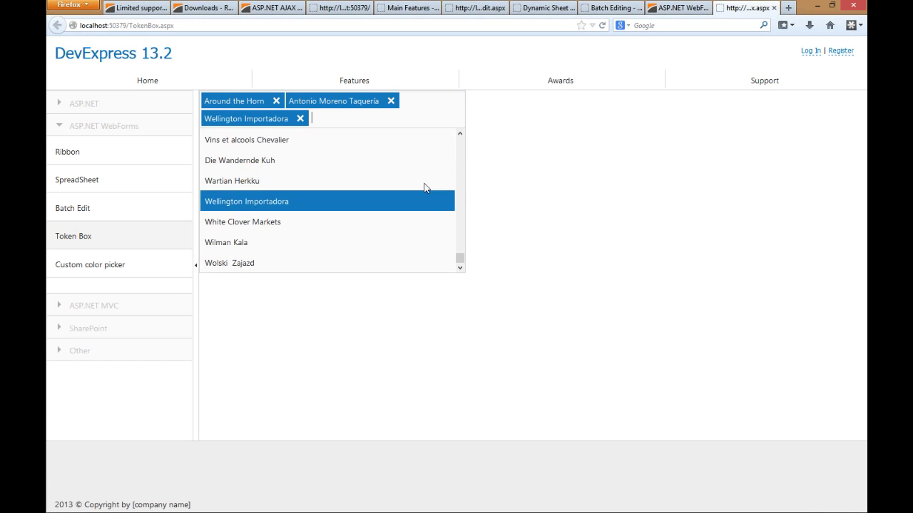
pyautogui.click(284, 162)
pyautogui.click(268, 189)
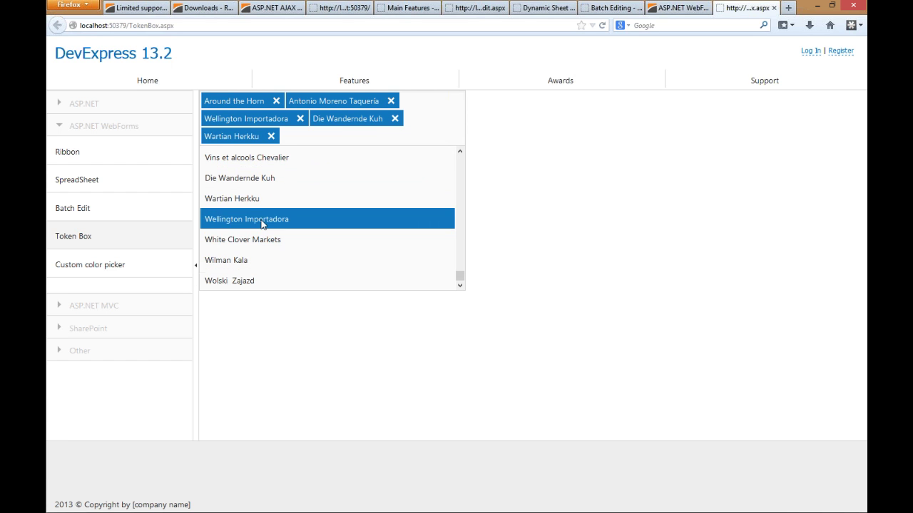
pyautogui.click(243, 241)
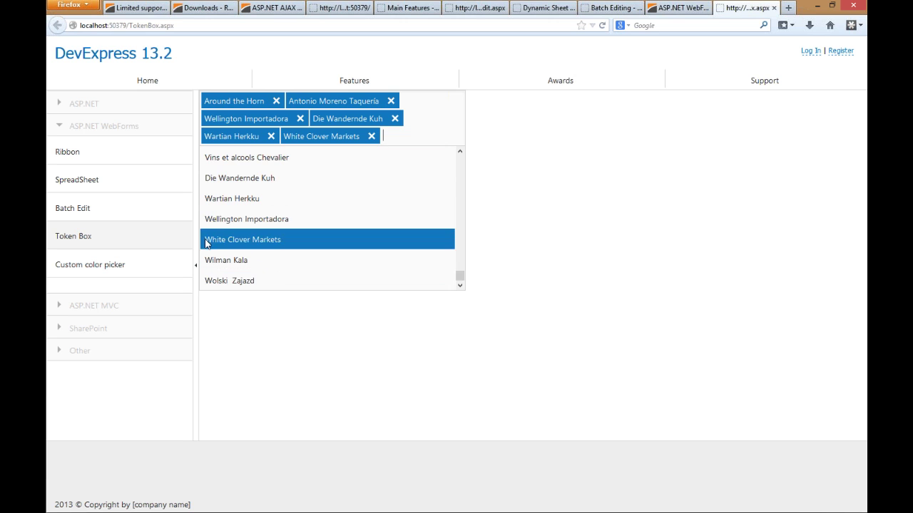
pyautogui.click(650, 204)
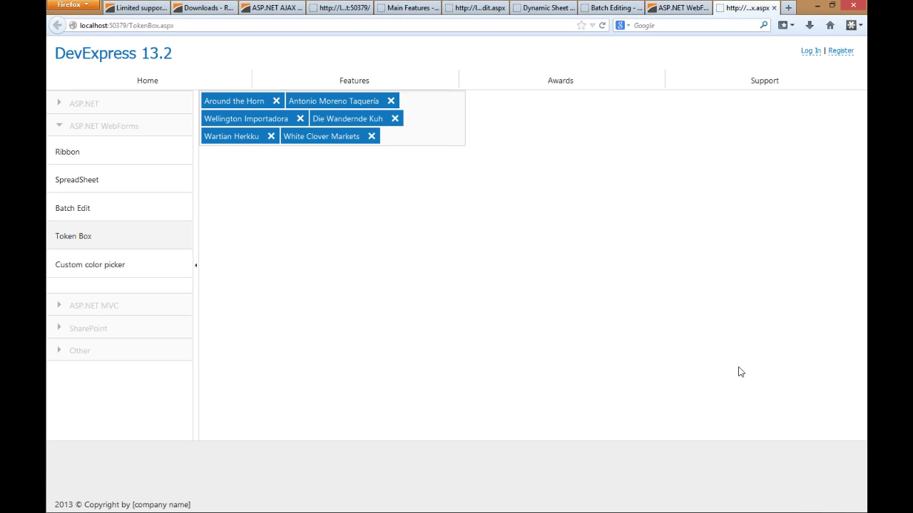
# Remove the Die Wandernde Kuh and Wartian Herkku tokens from the token box and widen the page's navigation pane
pyautogui.click(395, 119)
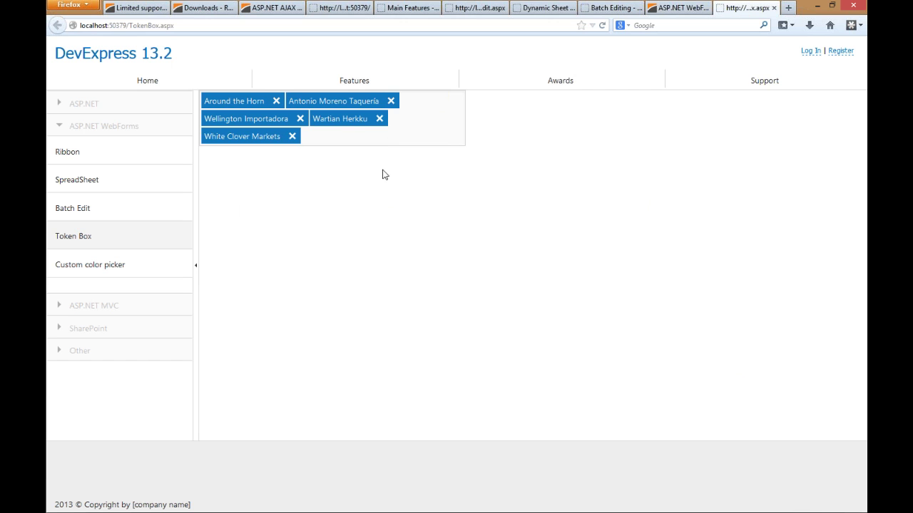
pyautogui.click(379, 118)
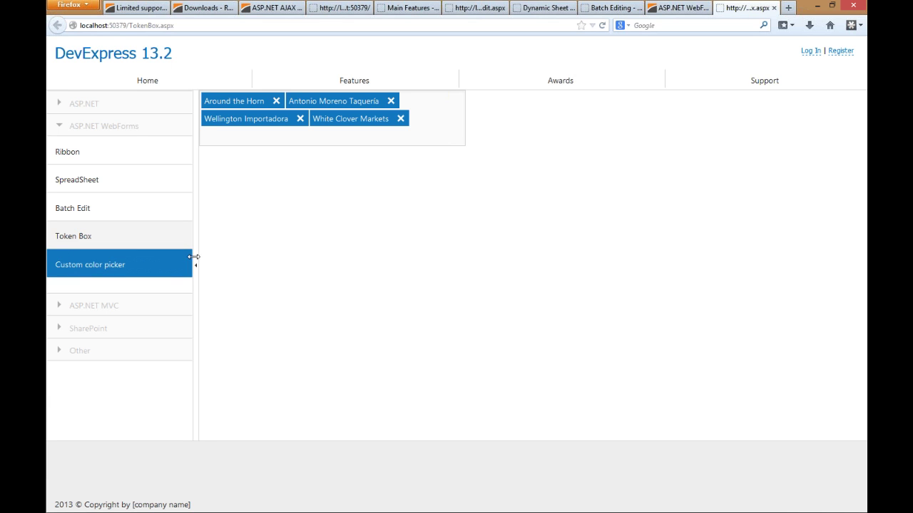
pyautogui.moveTo(196, 260); pyautogui.dragTo(318, 262)
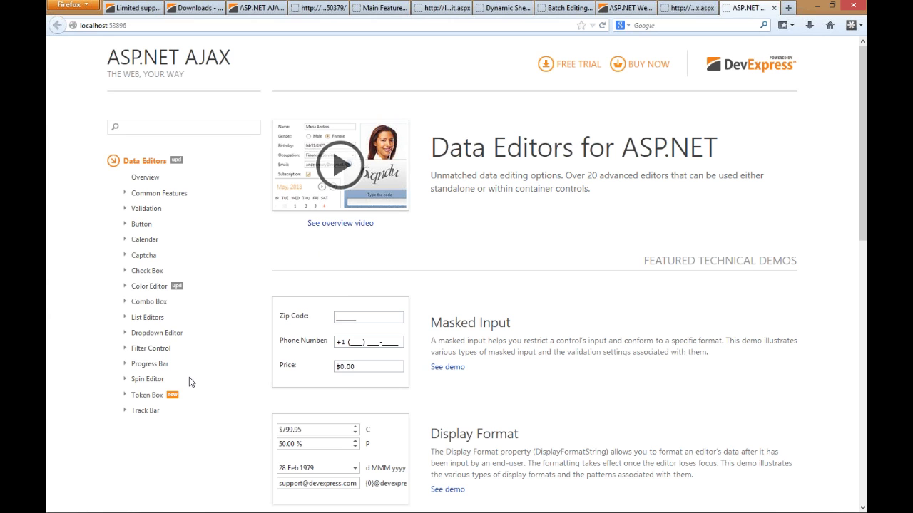
# Open the Color Editor Example demo and apply a different theme to it
pyautogui.click(147, 286)
pyautogui.click(158, 301)
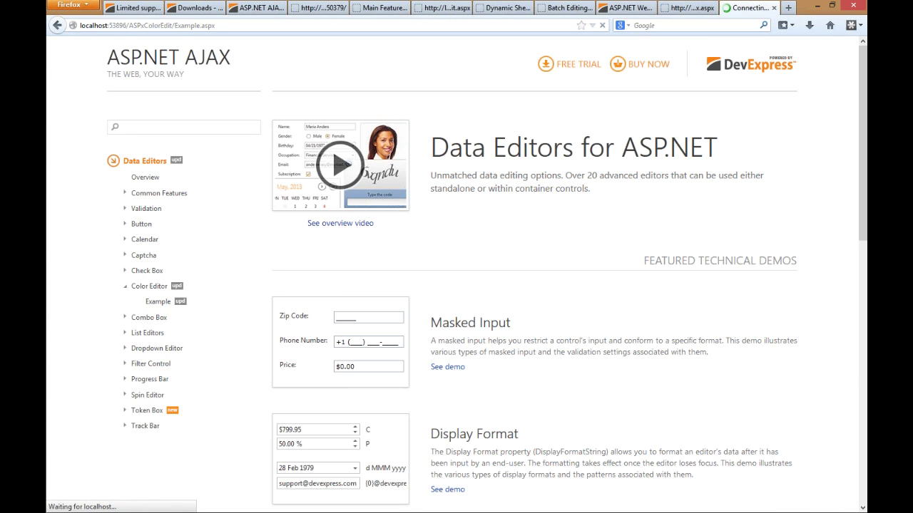
pyautogui.click(447, 173)
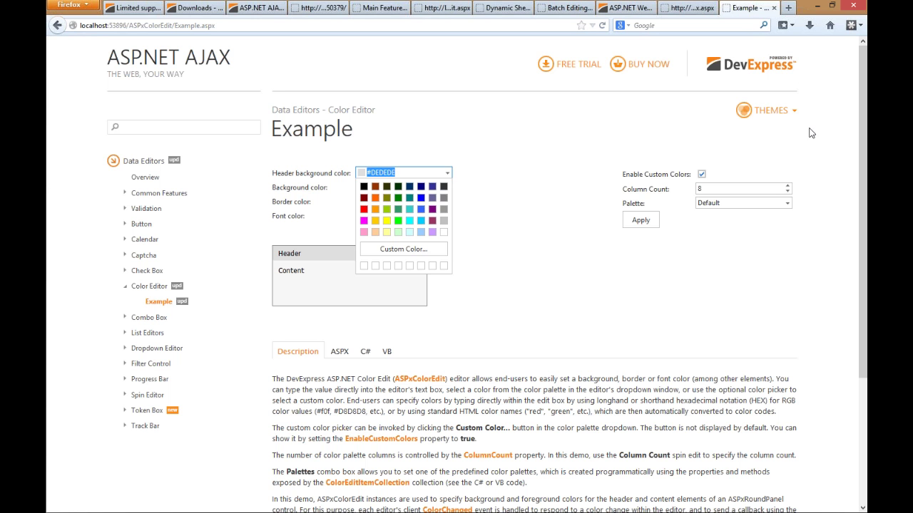
pyautogui.click(788, 116)
pyautogui.click(710, 159)
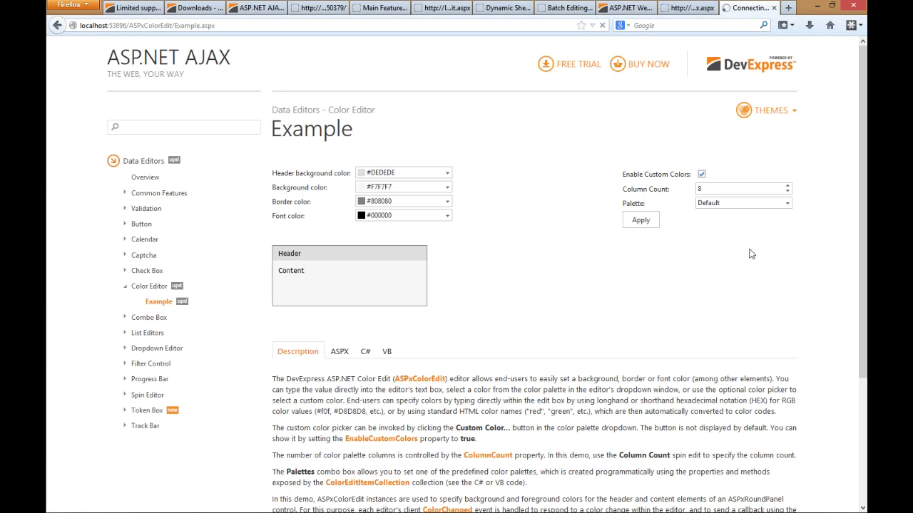
# Set the header background color to the custom color #DB0F0F in the Color Editor demo
pyautogui.click(454, 177)
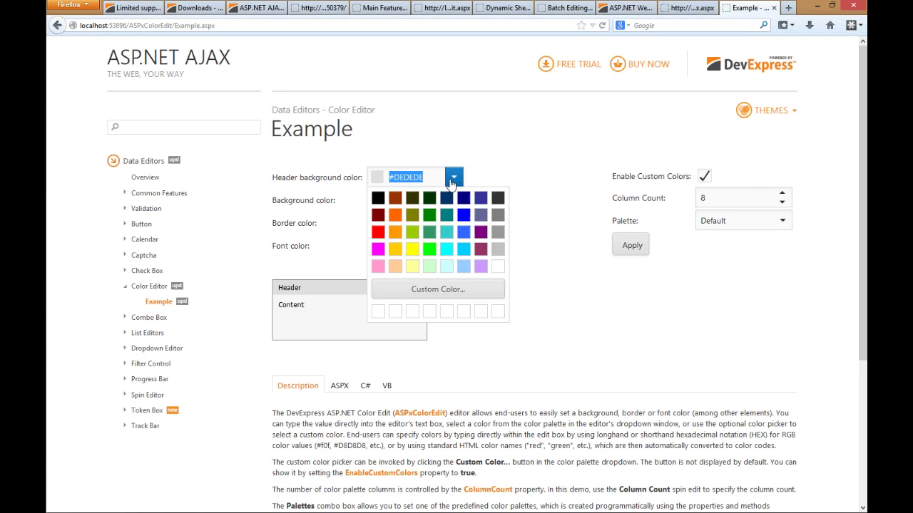
pyautogui.click(461, 299)
pyautogui.click(526, 211)
pyautogui.click(554, 348)
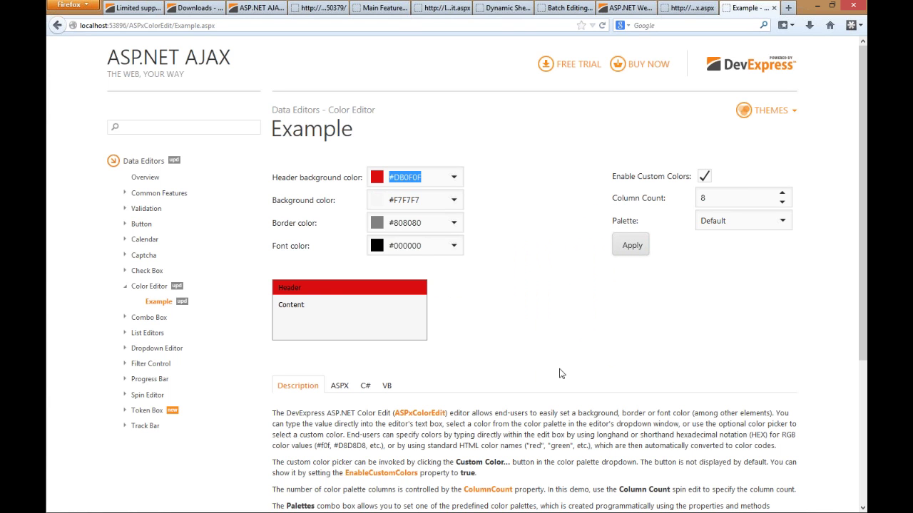
# Examine the color palettes of the header background and background color editors, including their custom color slots
pyautogui.click(453, 176)
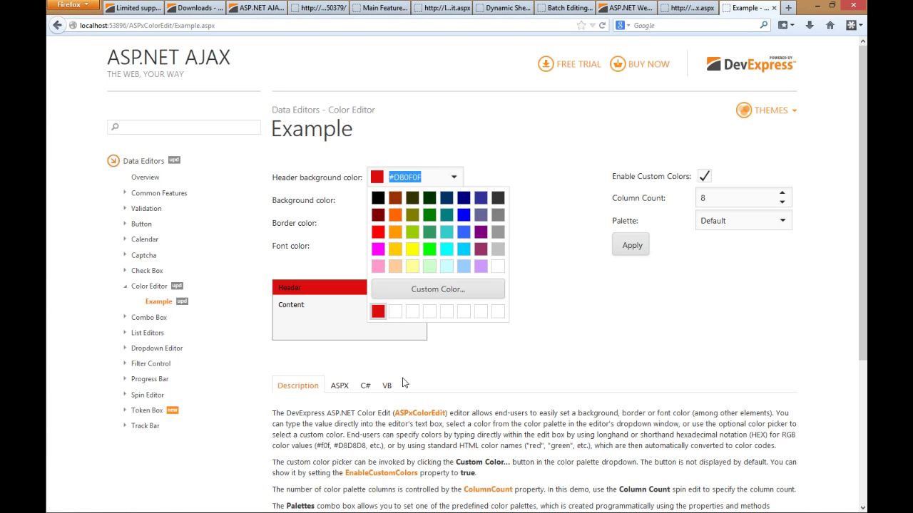
pyautogui.click(425, 356)
pyautogui.click(454, 201)
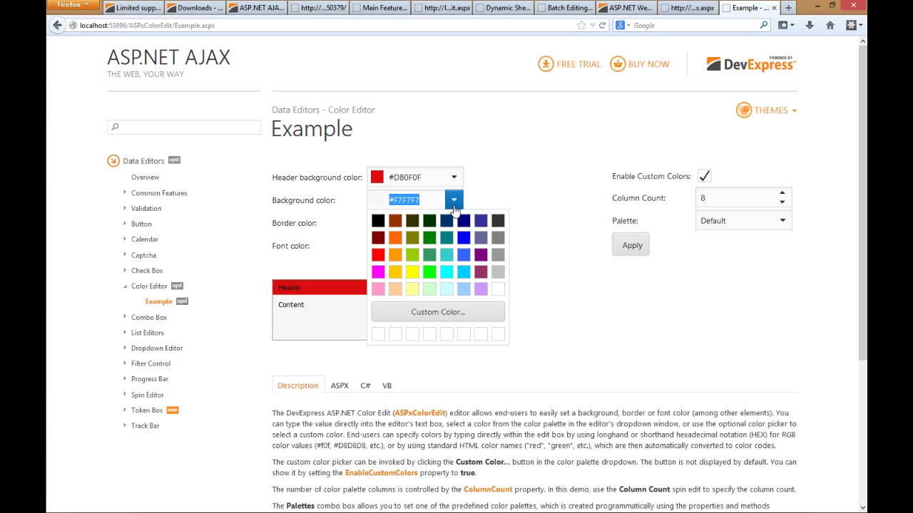
pyautogui.click(473, 335)
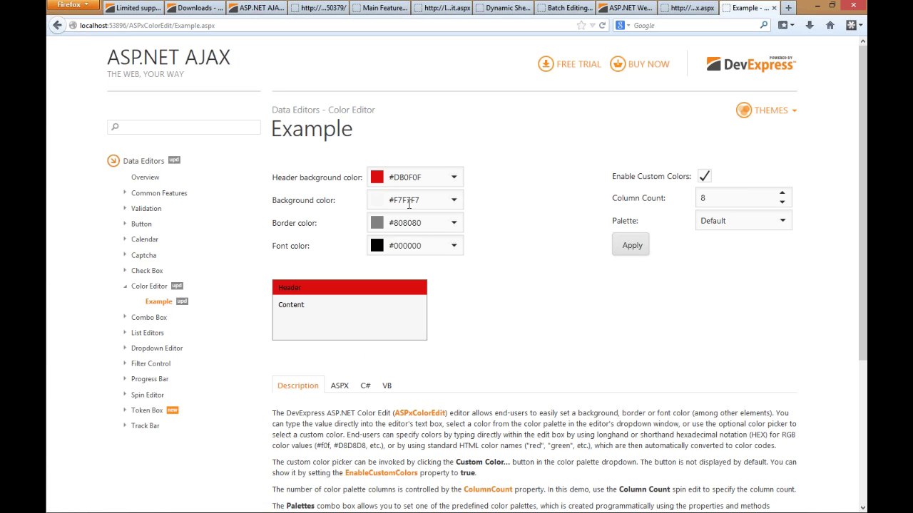
# Set the background color to #CCFFFF, the font color to #FFFFFF and the border color to #99CC00
pyautogui.click(453, 201)
pyautogui.click(447, 289)
pyautogui.click(453, 247)
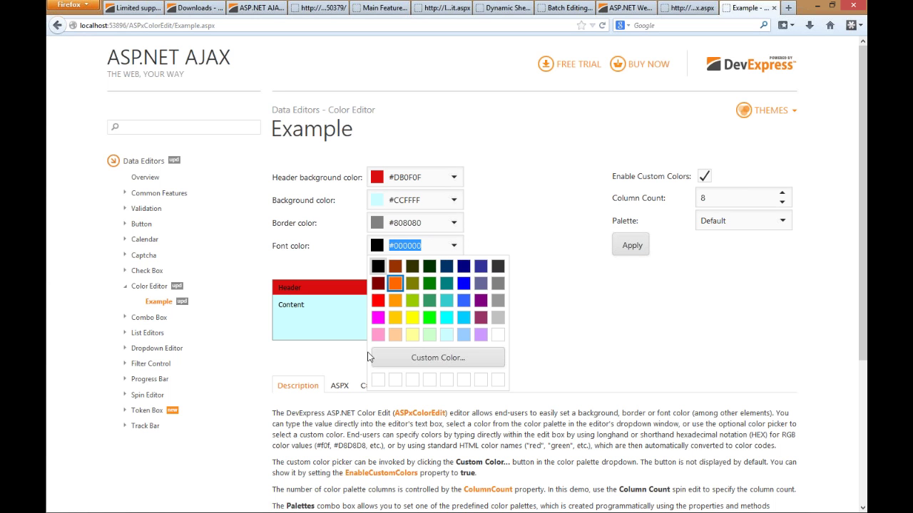
pyautogui.click(495, 338)
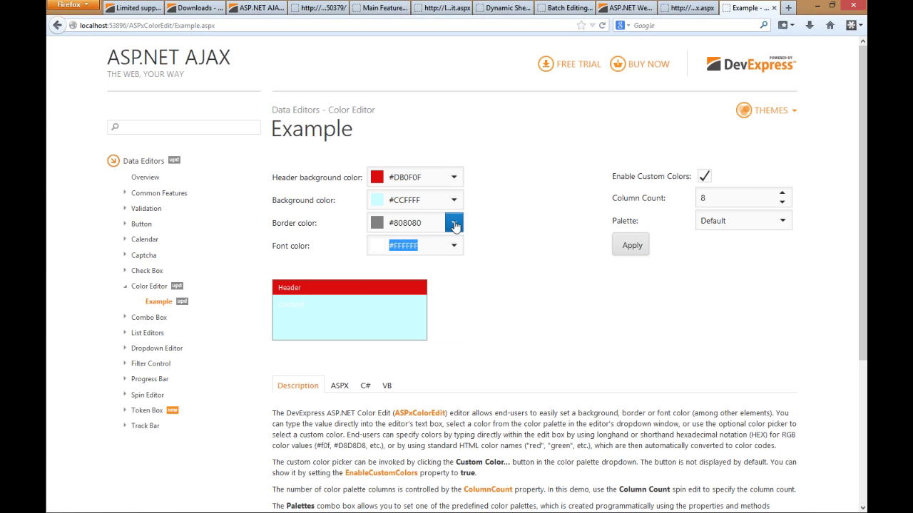
pyautogui.click(453, 222)
pyautogui.click(412, 277)
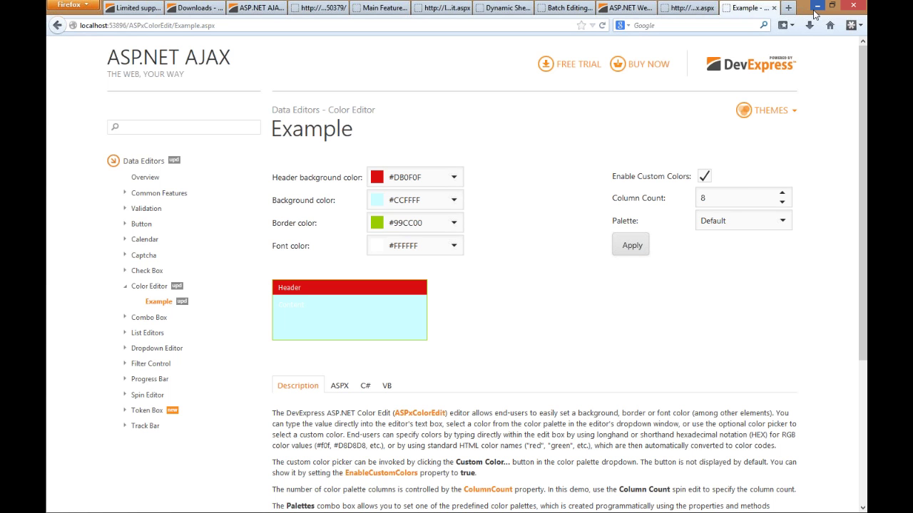
# Return to the DevExpress 13.2 sample page and expand its ASP.NET group to the Localization entry
pyautogui.click(670, 8)
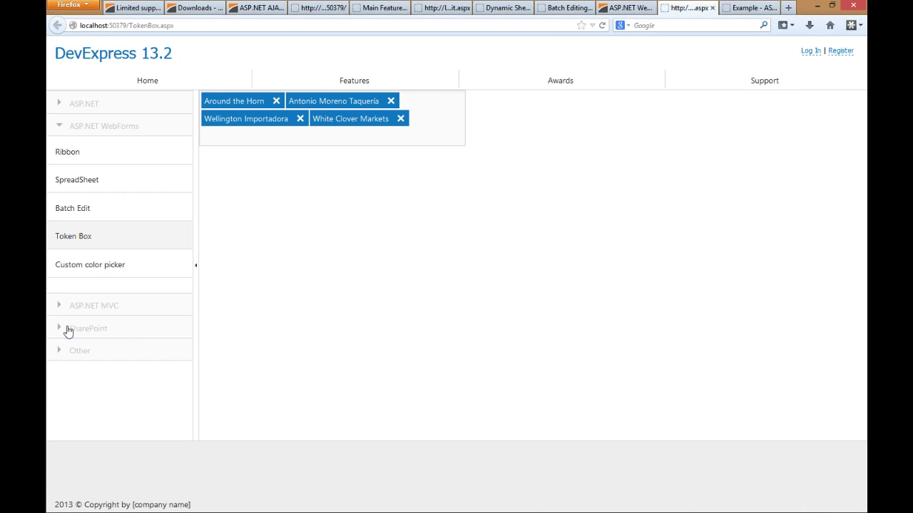
pyautogui.click(59, 104)
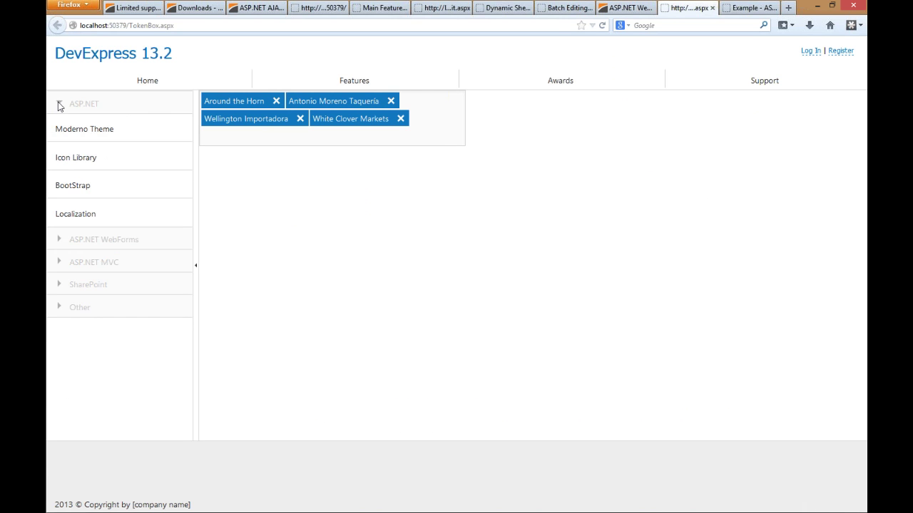
pyautogui.click(79, 219)
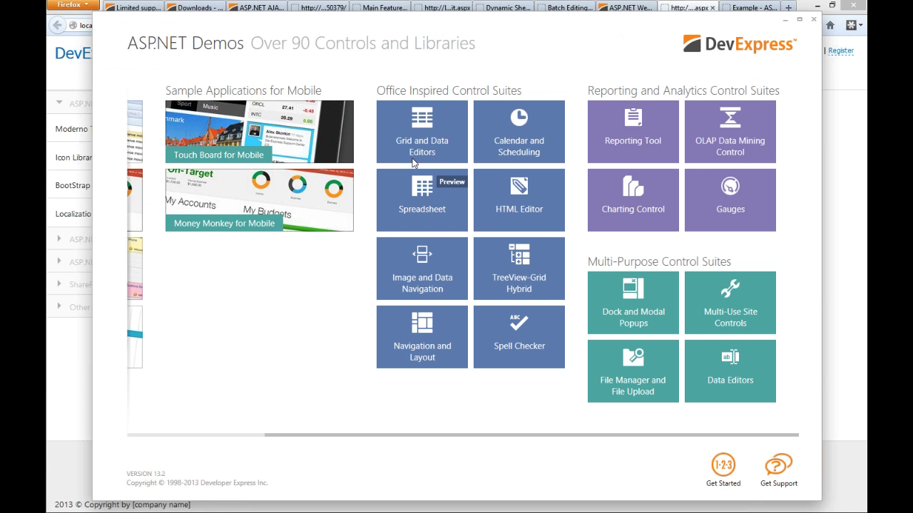
# Launch the Grid and Data Editors demos from the ASP.NET Demos window and open the Right to Left demo under Accessibility
pyautogui.click(421, 135)
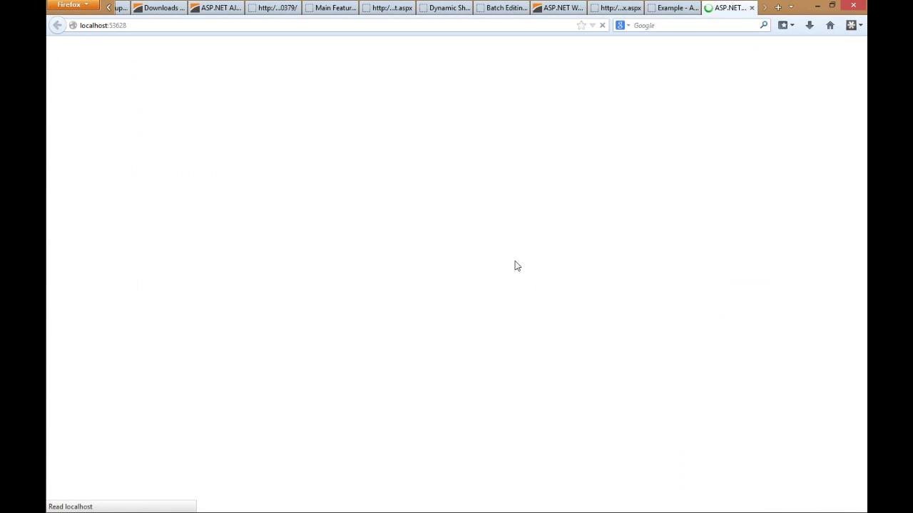
pyautogui.click(126, 411)
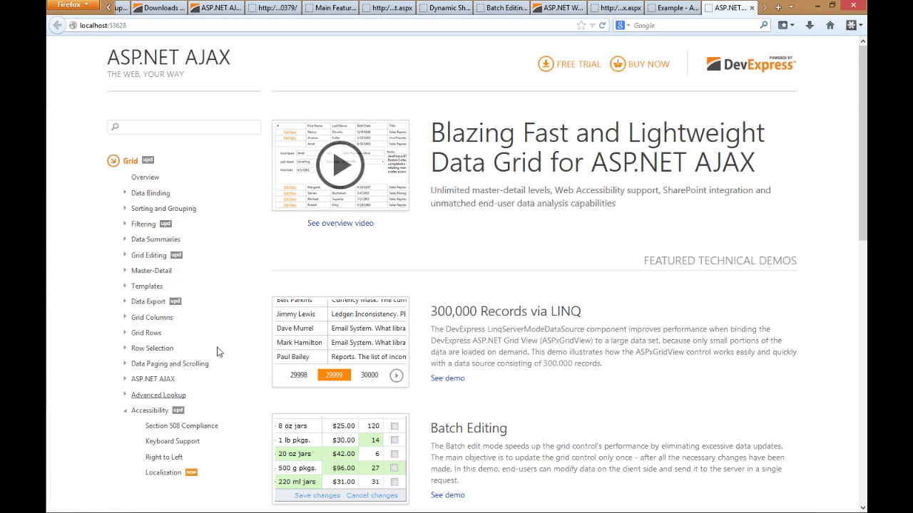
pyautogui.scroll(-3, 218, 352)
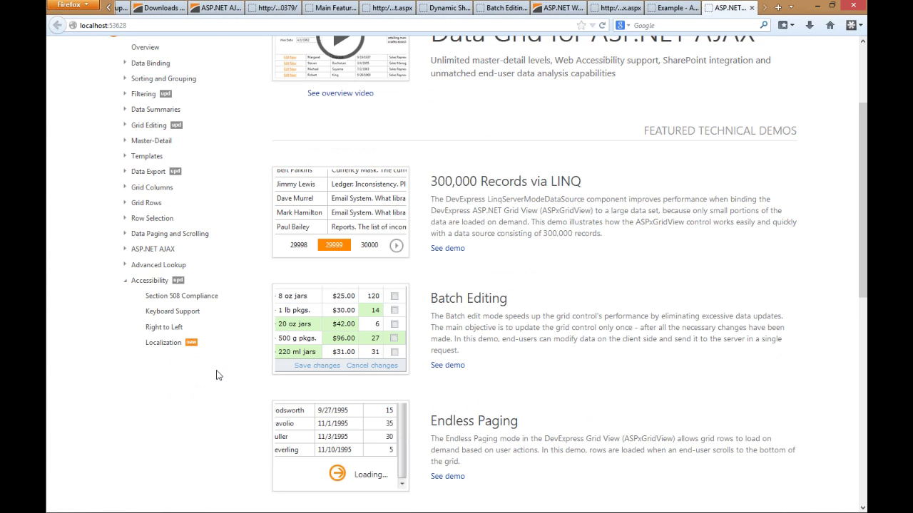
pyautogui.click(183, 330)
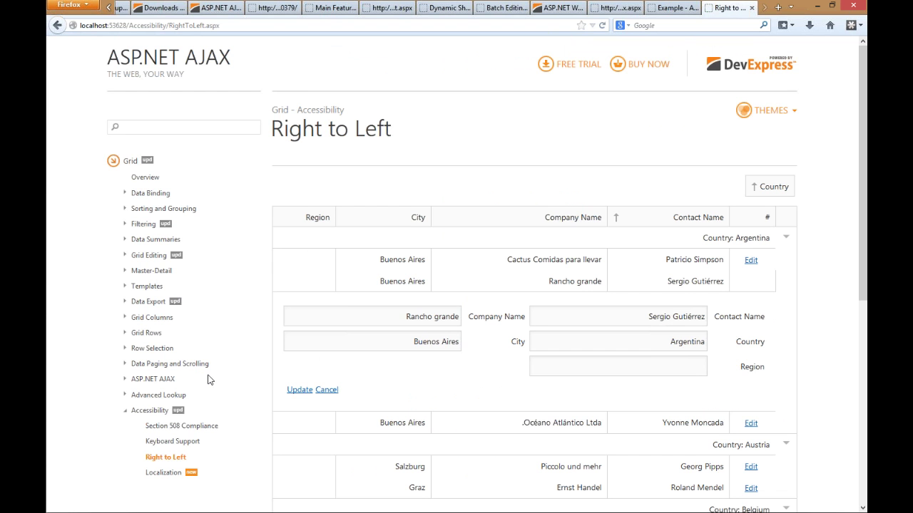
# Apply a different theme to the Right to Left grid demo and review the restyled grid
pyautogui.scroll(-2, 407, 307)
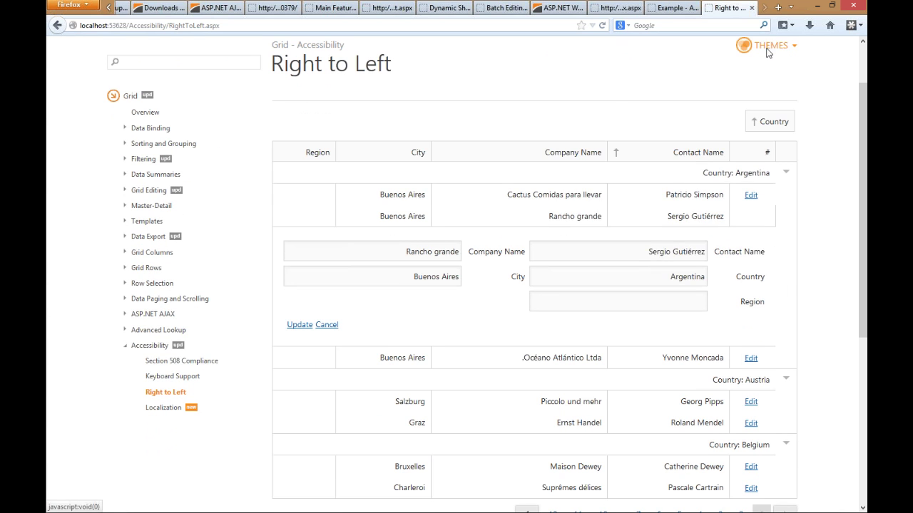
pyautogui.click(767, 45)
pyautogui.click(618, 121)
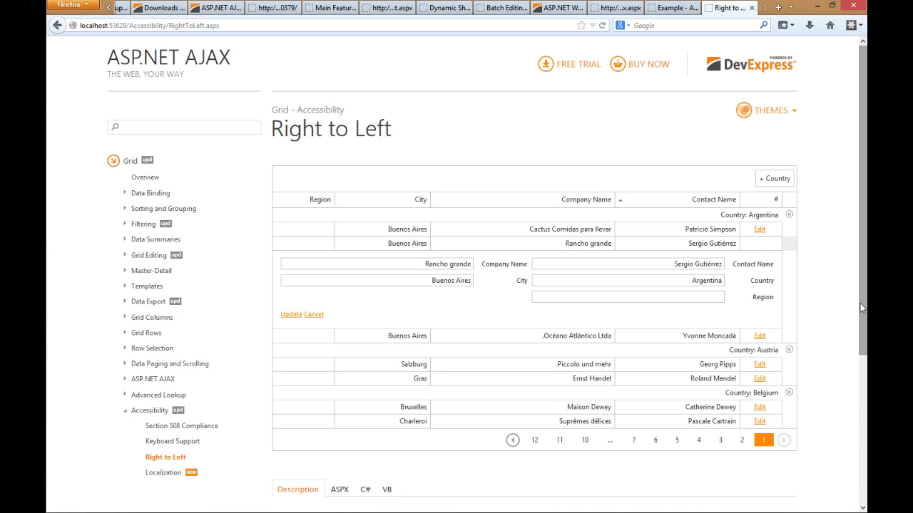
pyautogui.scroll(-2, 860, 306)
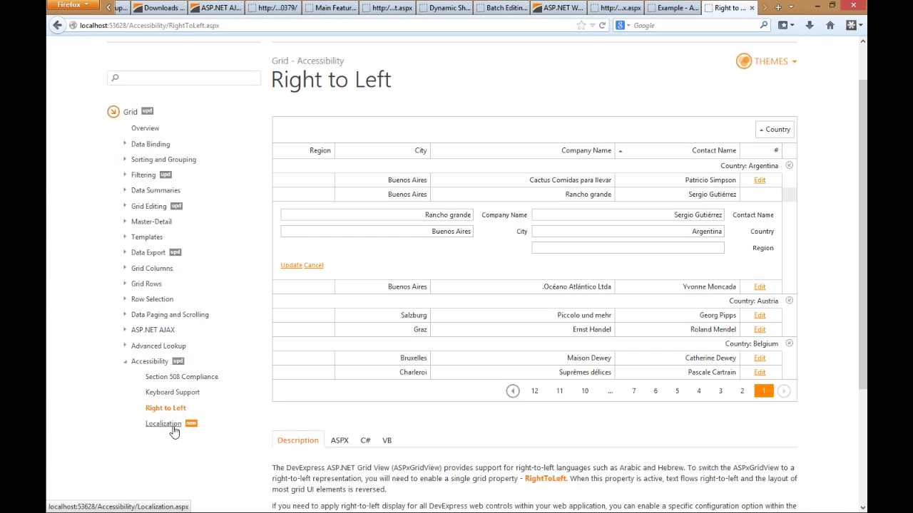
# Open the grid's Localization demo and switch its language to Deutsch
pyautogui.click(172, 427)
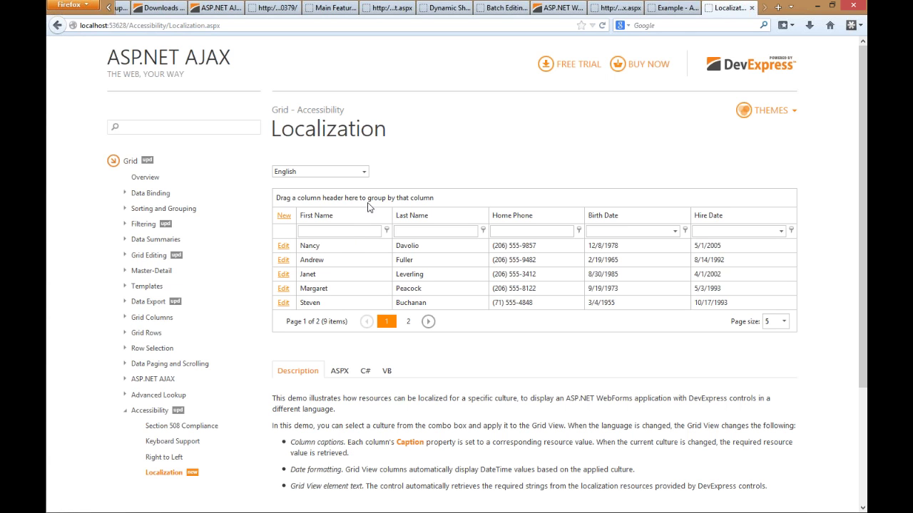
pyautogui.click(364, 172)
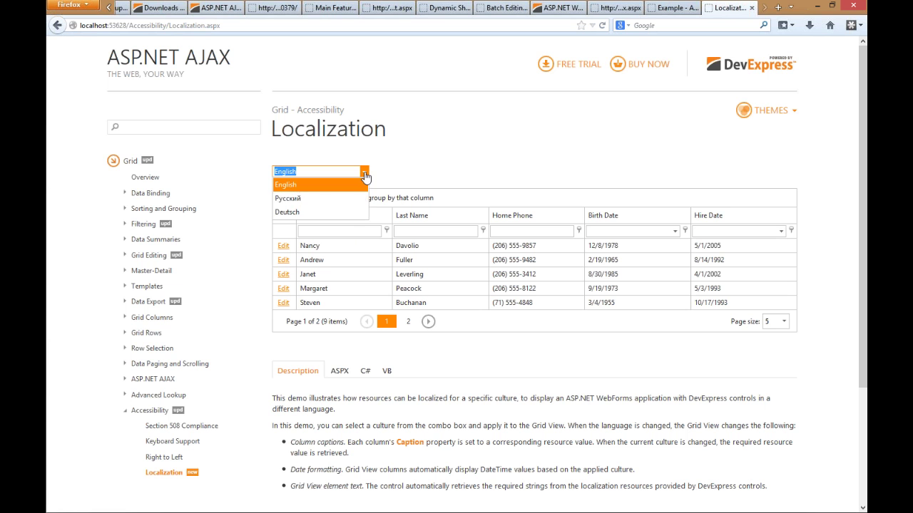
pyautogui.click(299, 213)
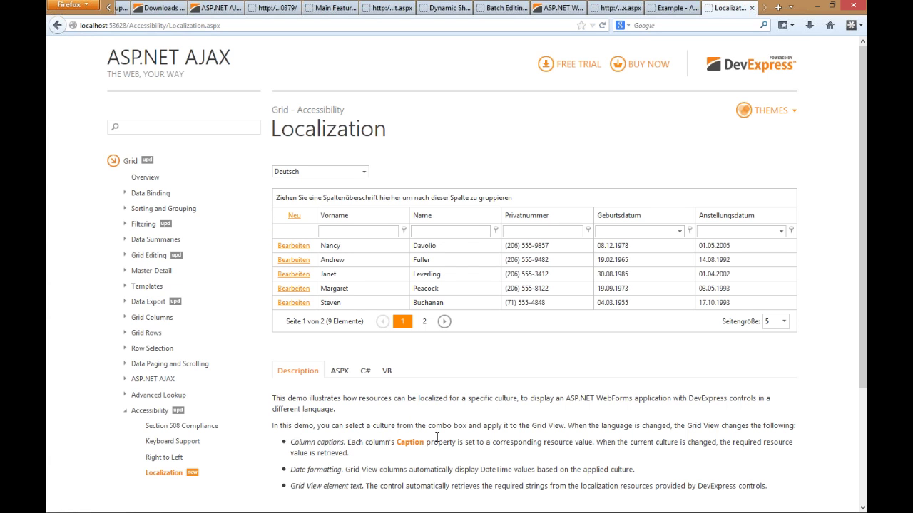
# Switch the localized grid's language to Русский and back to English
pyautogui.click(364, 175)
pyautogui.click(292, 195)
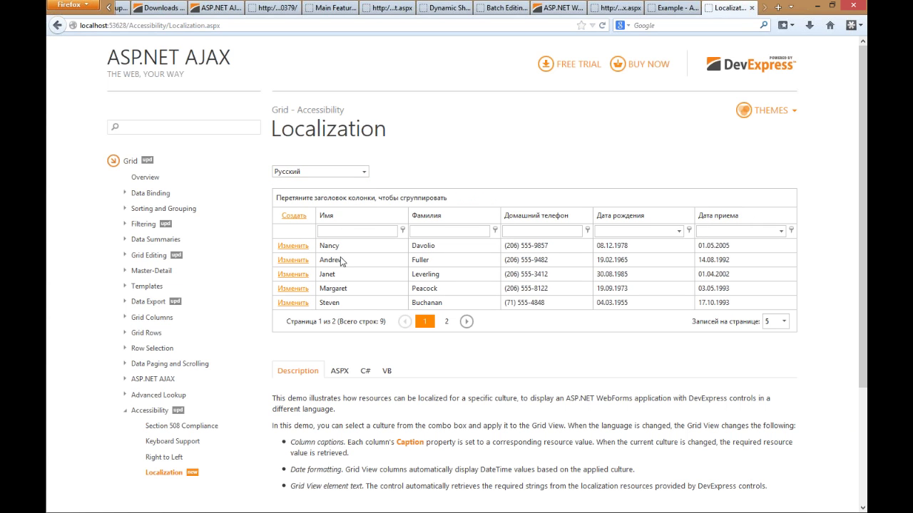
pyautogui.click(363, 172)
pyautogui.click(355, 183)
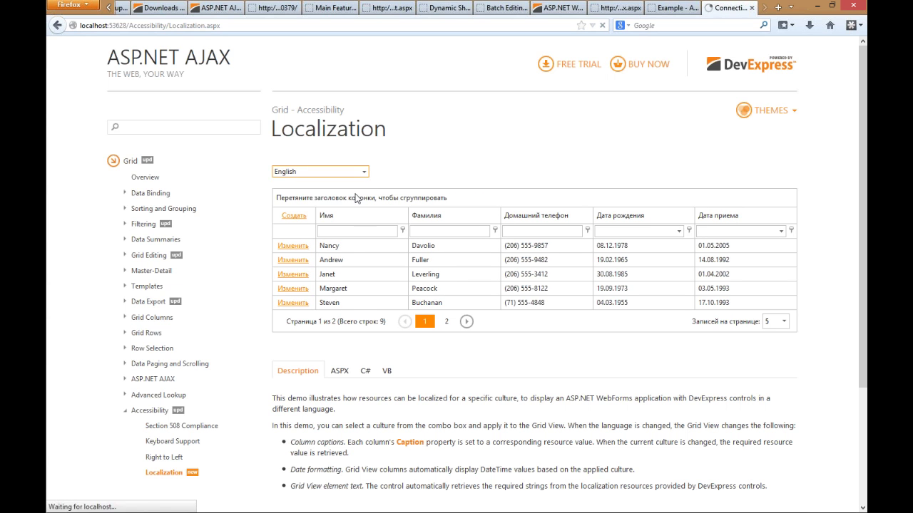
# Examine the ASPX markup and the C# code behind the Localization demo
pyautogui.click(339, 372)
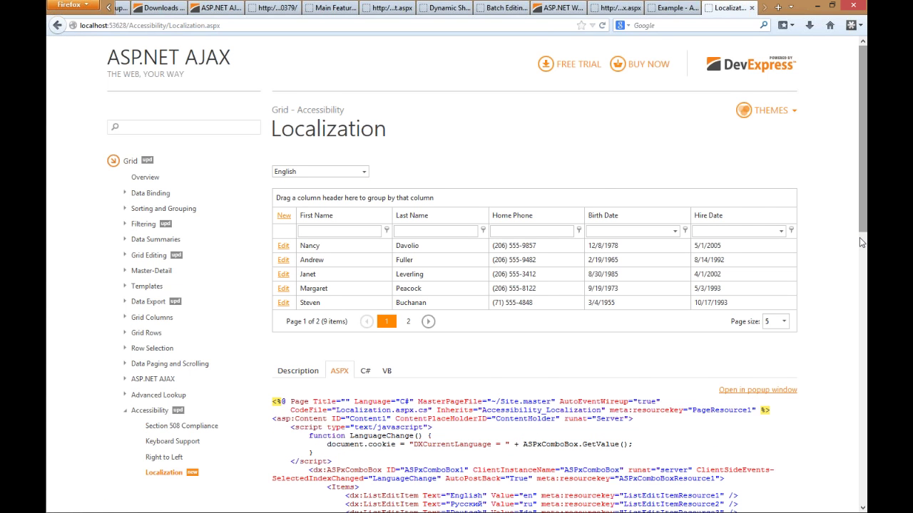
pyautogui.scroll(-3, 859, 237)
pyautogui.scroll(-5, 859, 301)
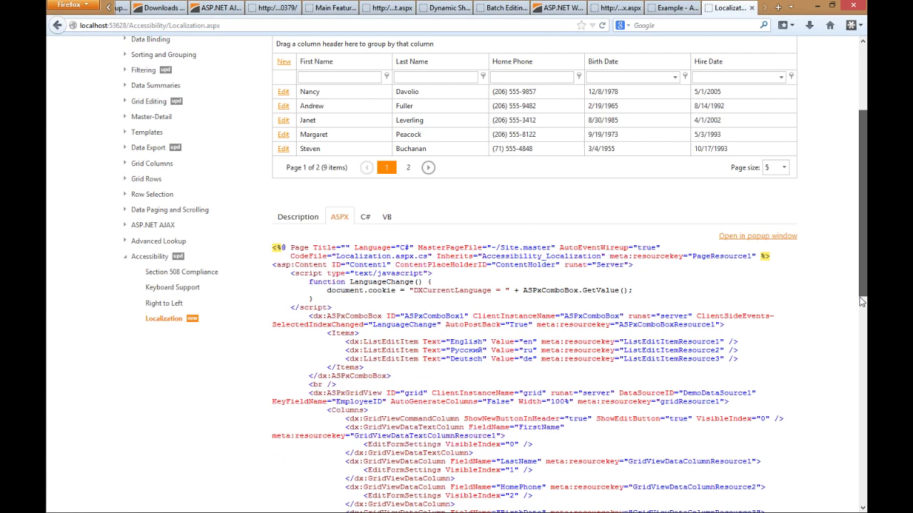
pyautogui.click(365, 120)
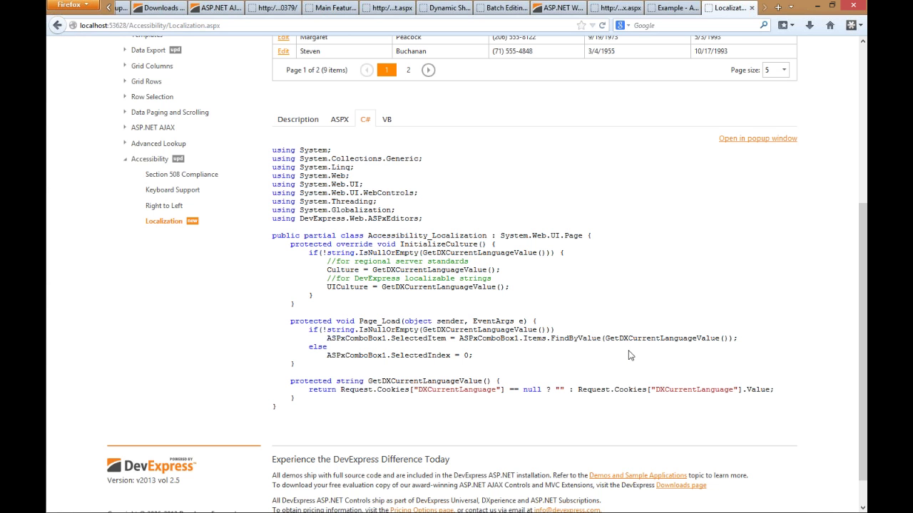
pyautogui.scroll(2, 748, 18)
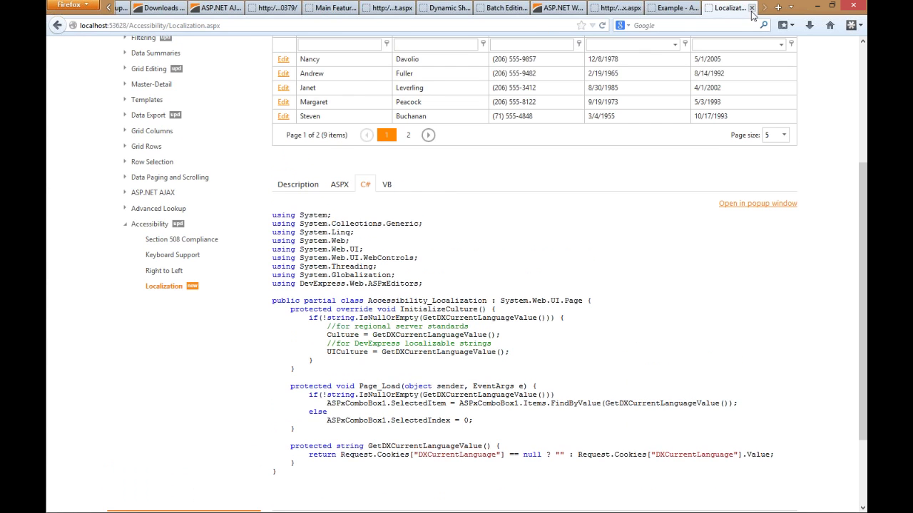
# Close the Localization demo page and expand the ASP.NET MVC group in the DevExpress 13.2 sample's navigation
pyautogui.click(751, 8)
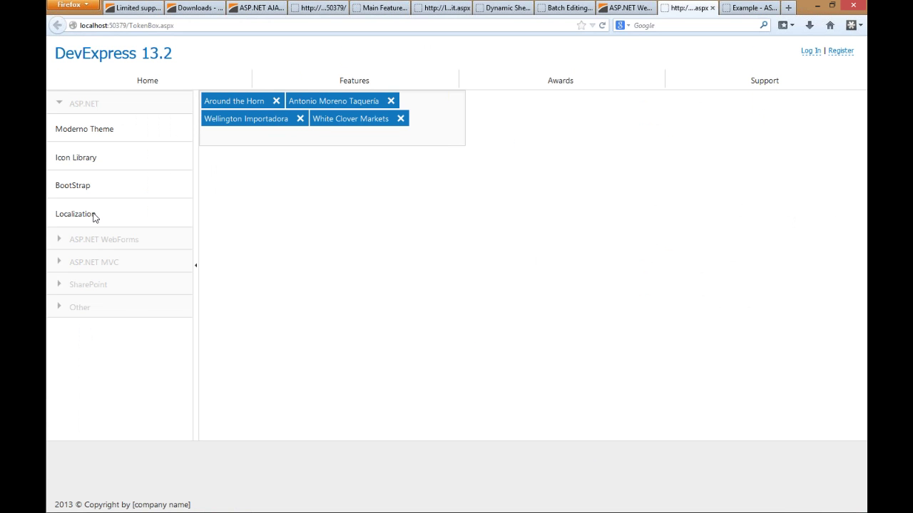
pyautogui.click(95, 216)
pyautogui.click(68, 188)
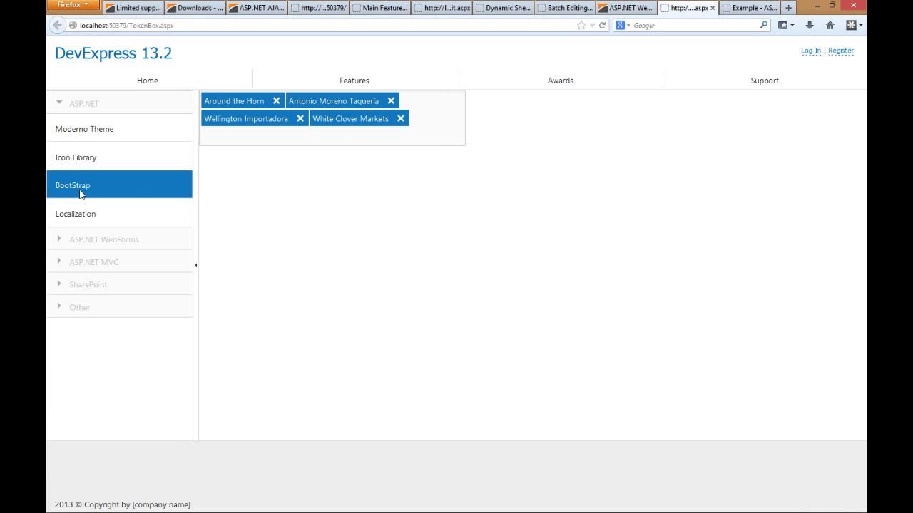
pyautogui.click(62, 242)
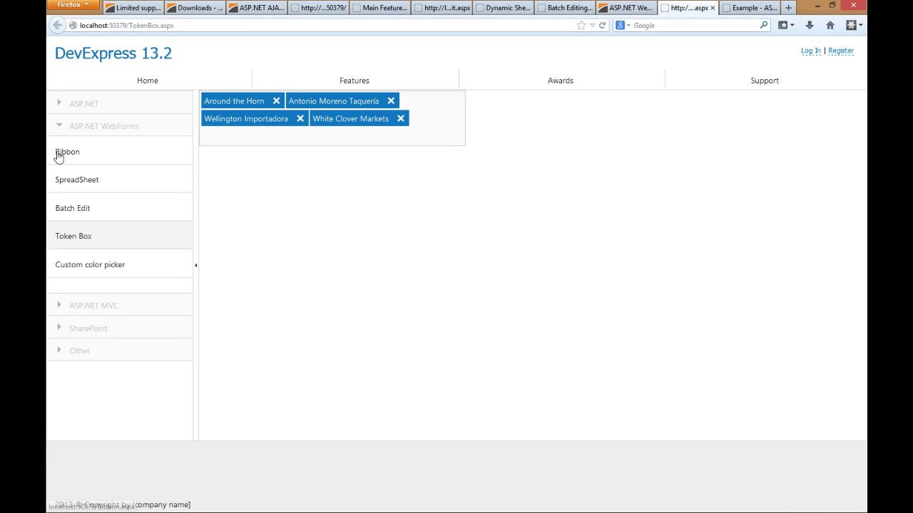
pyautogui.click(58, 306)
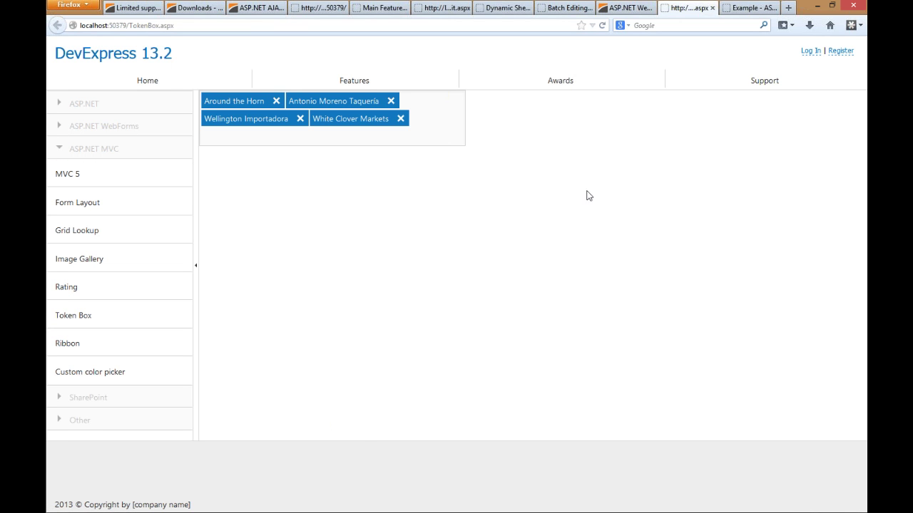
# Switch to the ASP.NET MVC 5 Support blog post and read it through, selecting "MVC 5" in the full trust note
pyautogui.click(158, 204)
pyautogui.click(626, 7)
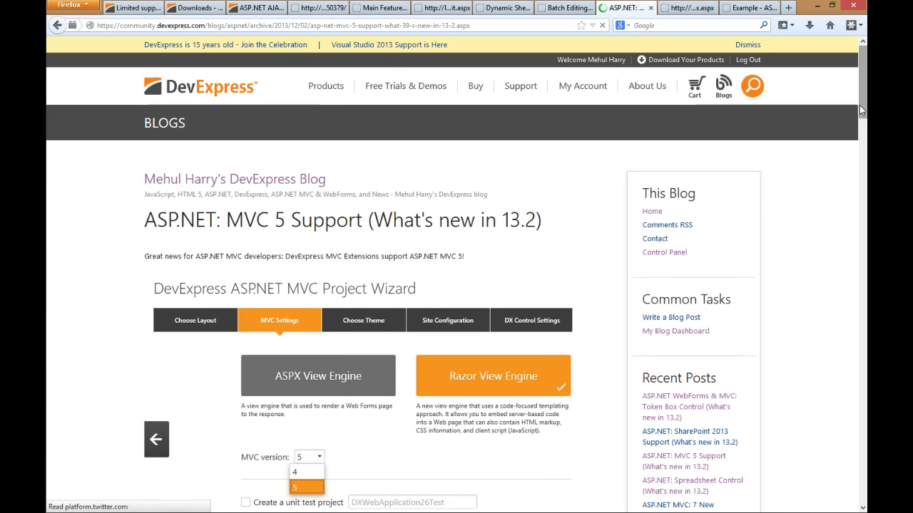
pyautogui.scroll(-3, 859, 130)
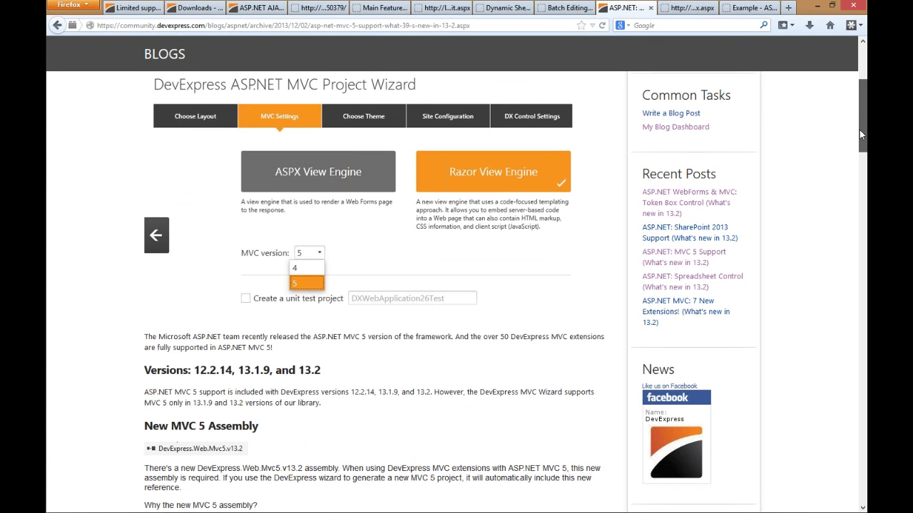
pyautogui.scroll(1, 859, 132)
pyautogui.scroll(-2, 859, 131)
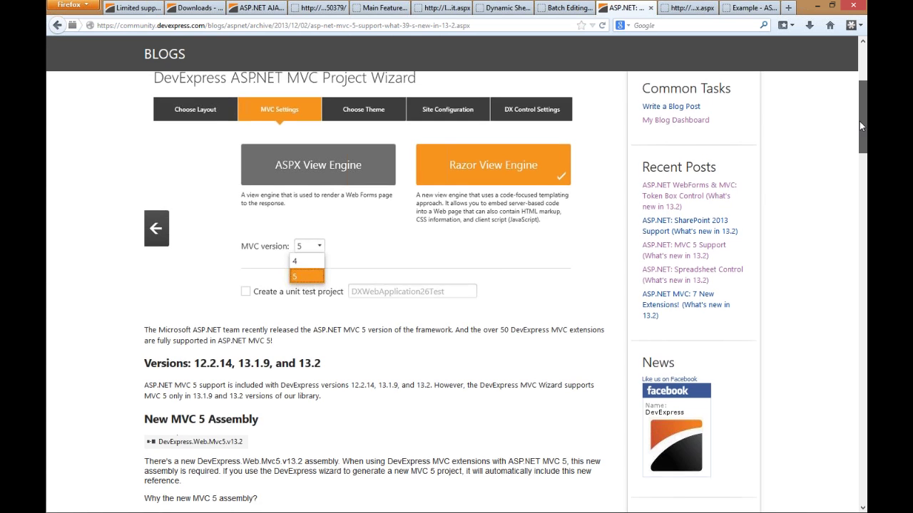
pyautogui.scroll(2, 860, 123)
pyautogui.scroll(-9, 859, 123)
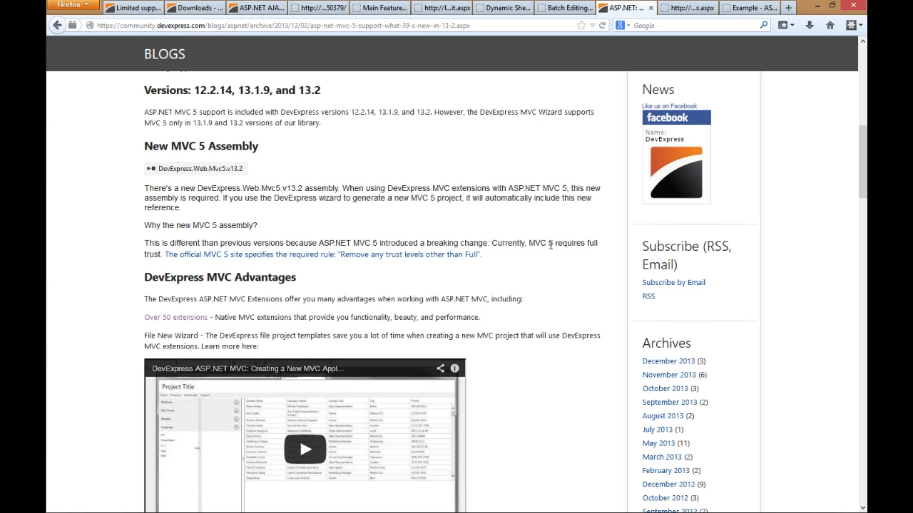
pyautogui.moveTo(526, 246); pyautogui.dragTo(553, 246)
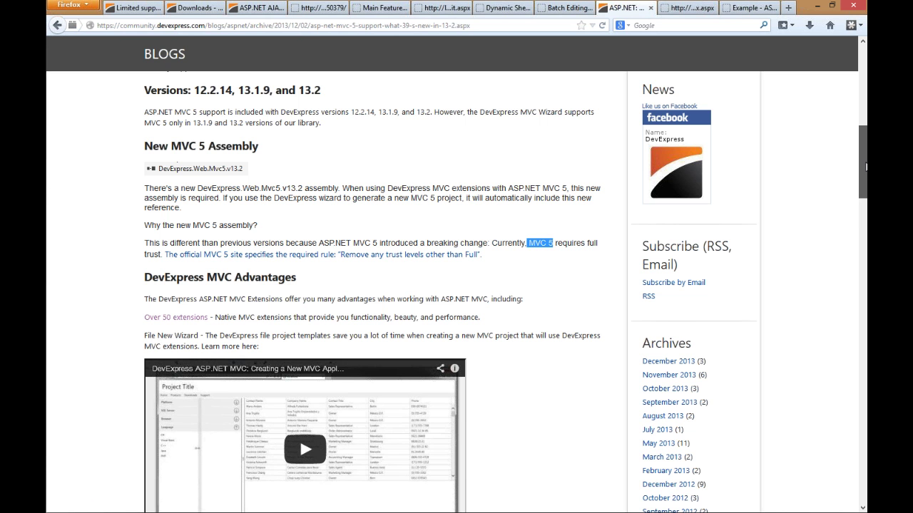
pyautogui.scroll(-6, 865, 167)
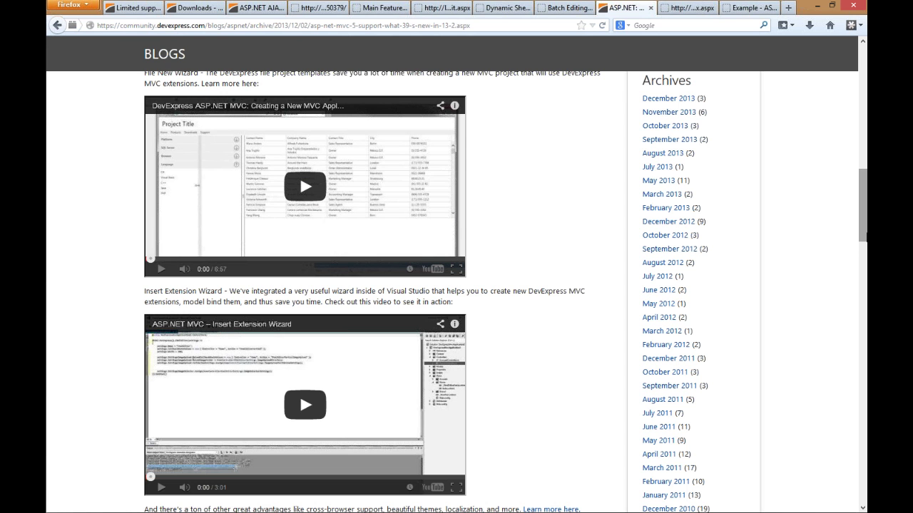
# Read the rest of the ASP.NET MVC 5 Support post, covering what's new in MVC 5 and the helpful links
pyautogui.scroll(-5, 863, 265)
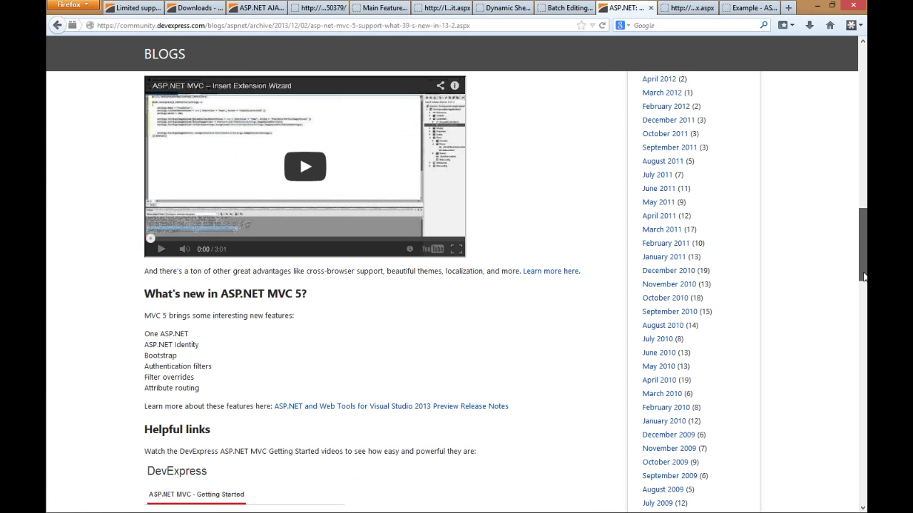
pyautogui.scroll(-1, 862, 286)
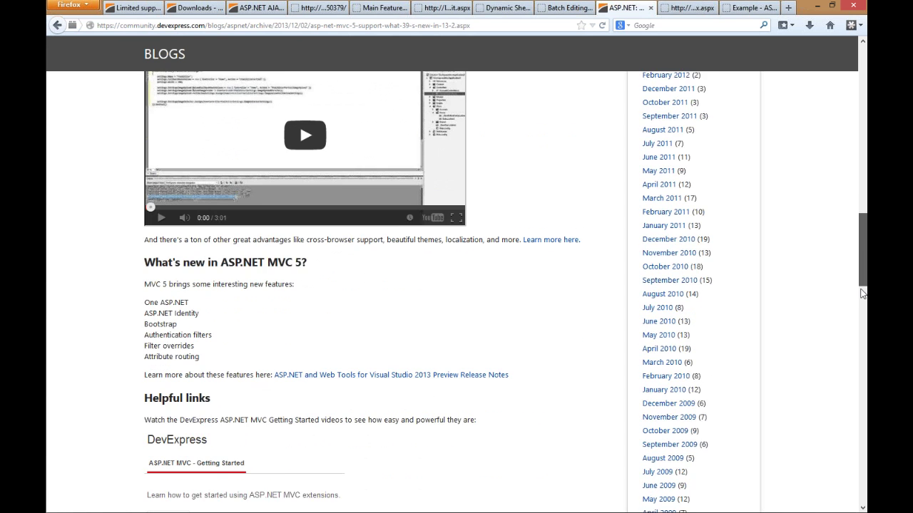
pyautogui.scroll(-2, 862, 293)
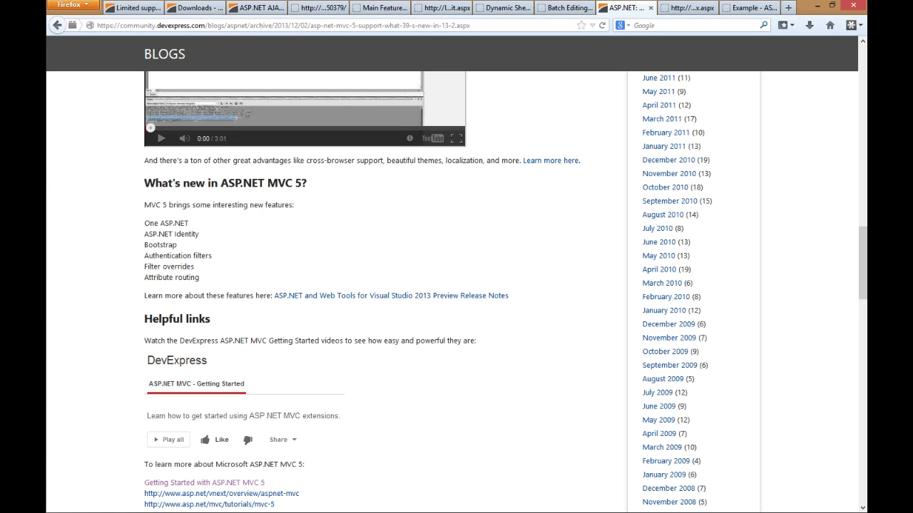
# Return to the DevExpress 13.2 sample, open mvc.devexpress.com in a new browser tab and look over its extension categories
pyautogui.click(704, 9)
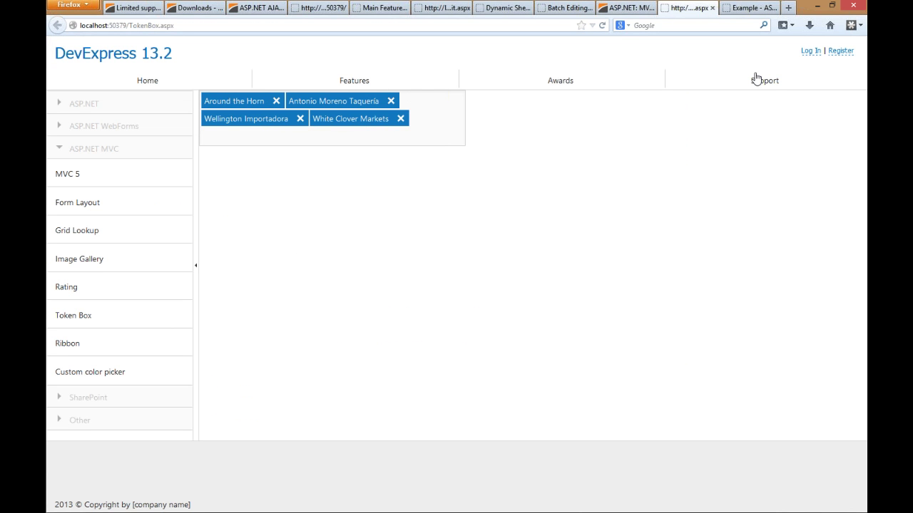
pyautogui.click(787, 8)
pyautogui.write('MVC')
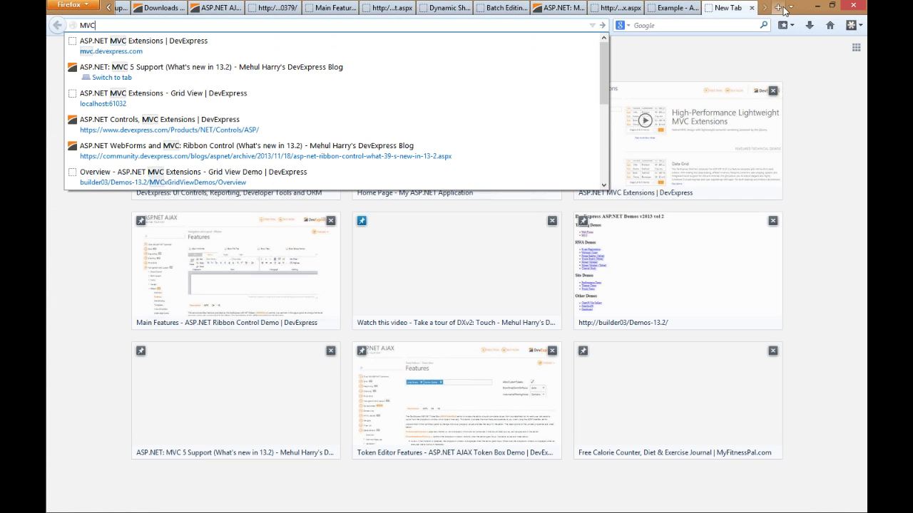
pyautogui.press('Down')
pyautogui.press('Return')
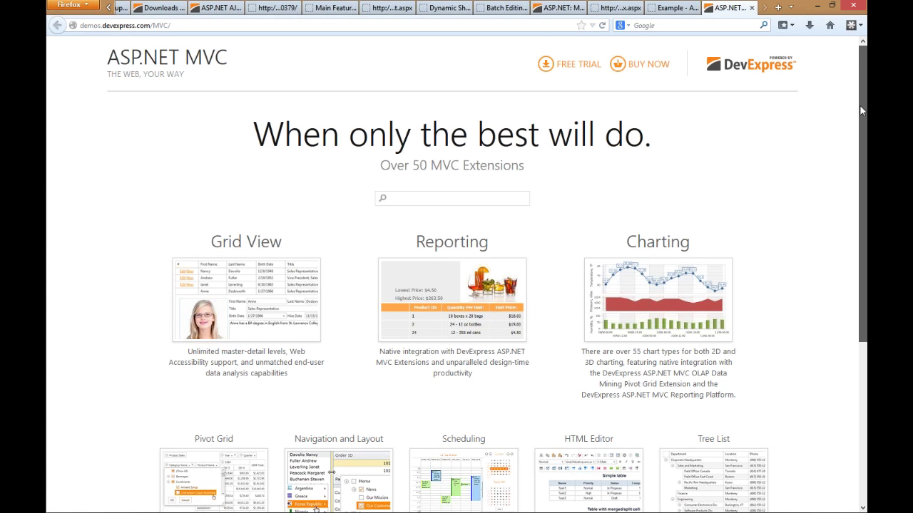
pyautogui.scroll(-2, 860, 109)
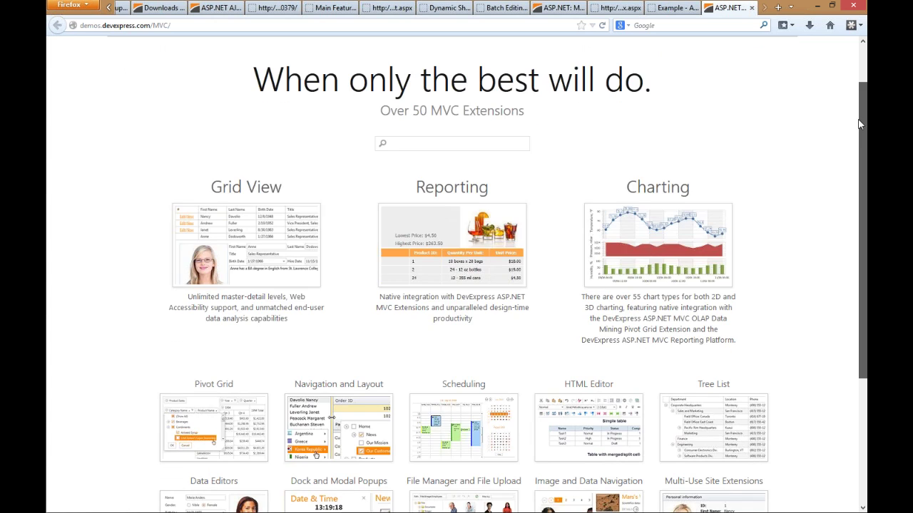
pyautogui.scroll(2, 860, 124)
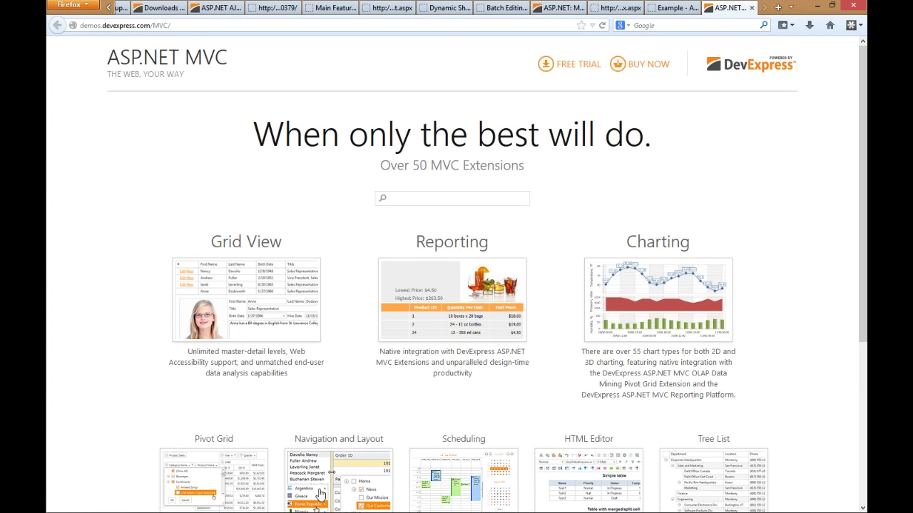
# Open the Ribbon Overview demo under Navigation and Layout and examine its description and view code
pyautogui.click(319, 494)
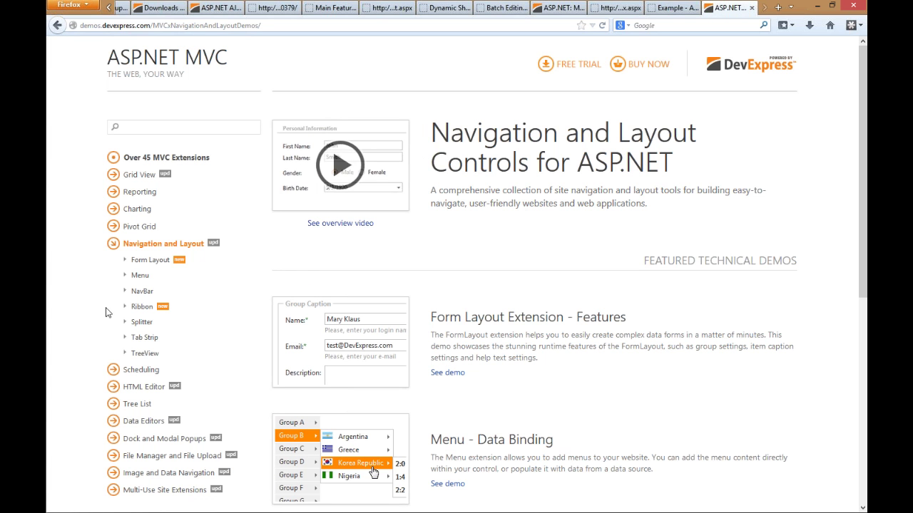
pyautogui.click(136, 309)
pyautogui.click(159, 321)
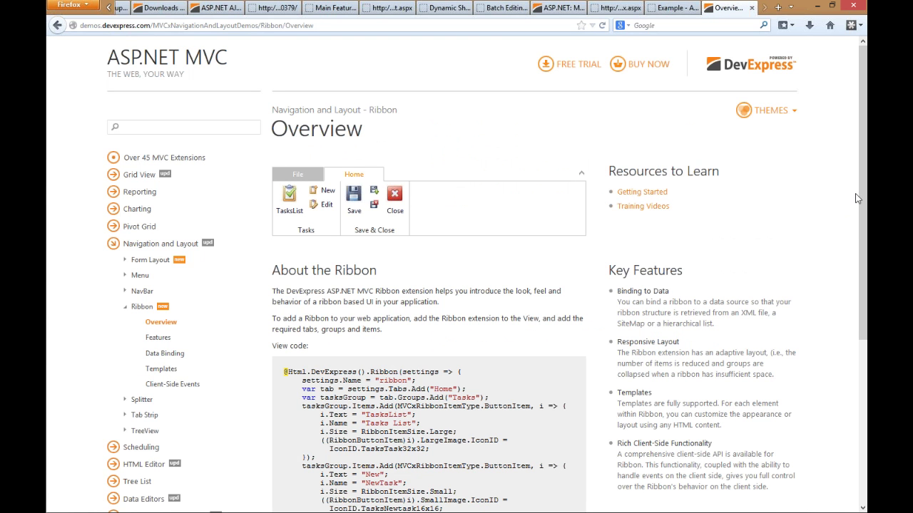
pyautogui.moveTo(863, 206); pyautogui.dragTo(864, 242)
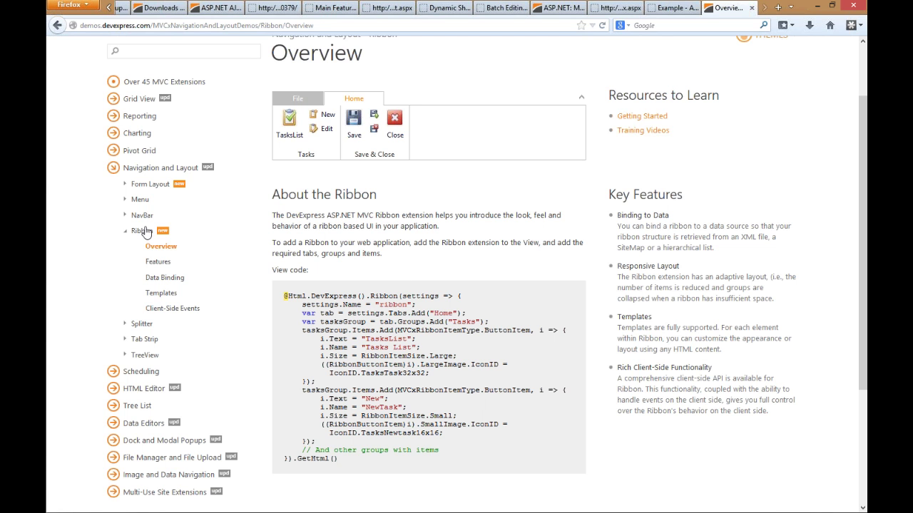
# Open the Grid View Overview demo and read its model, view and controller setup instructions and code
pyautogui.click(136, 101)
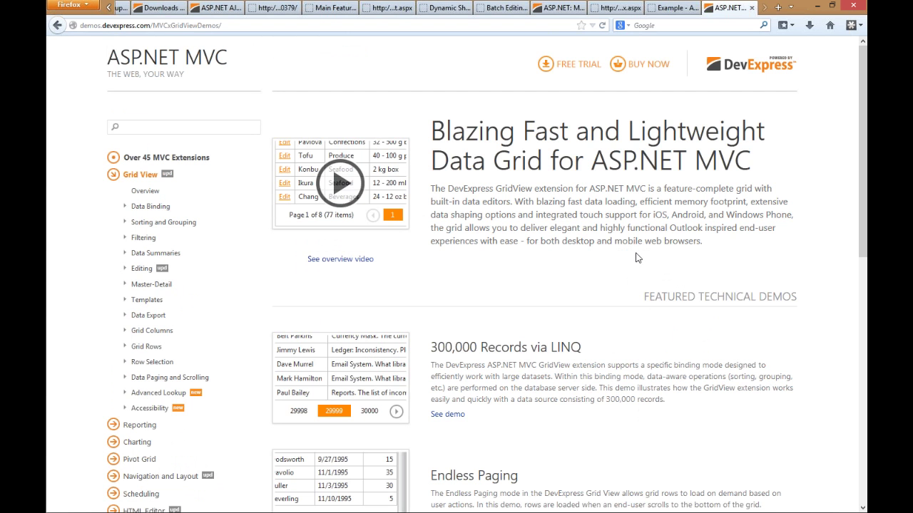
pyautogui.click(141, 193)
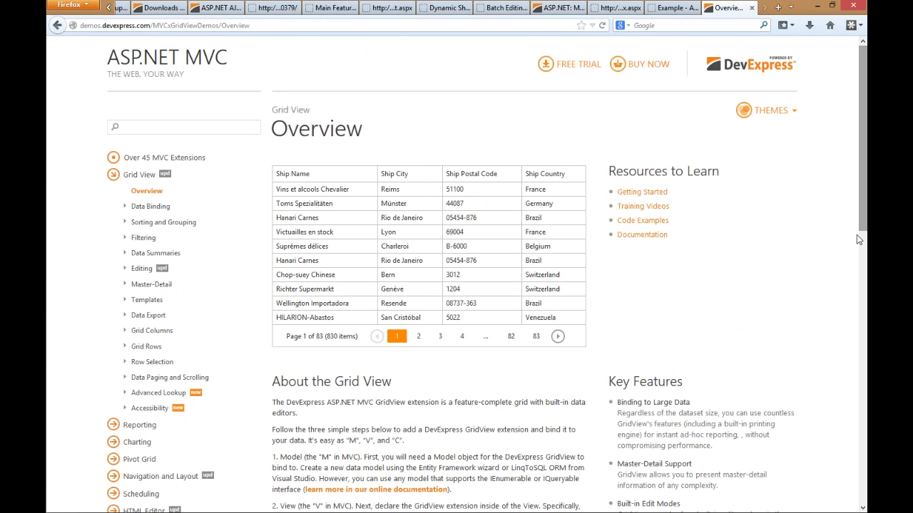
pyautogui.scroll(-3, 856, 234)
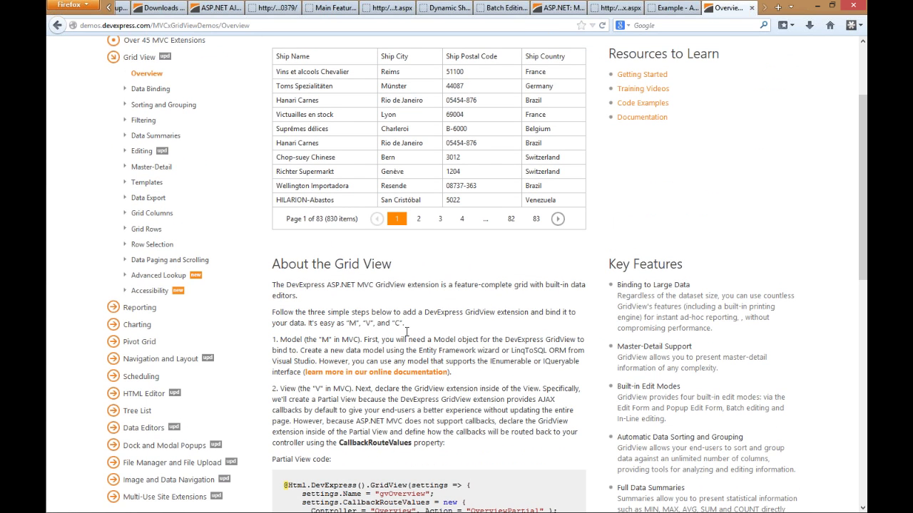
pyautogui.scroll(-1, 406, 289)
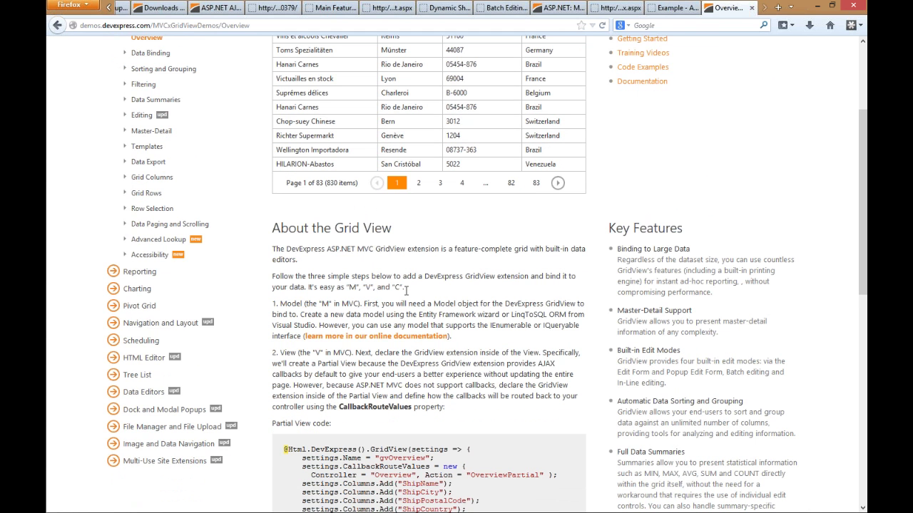
pyautogui.scroll(-8, 406, 289)
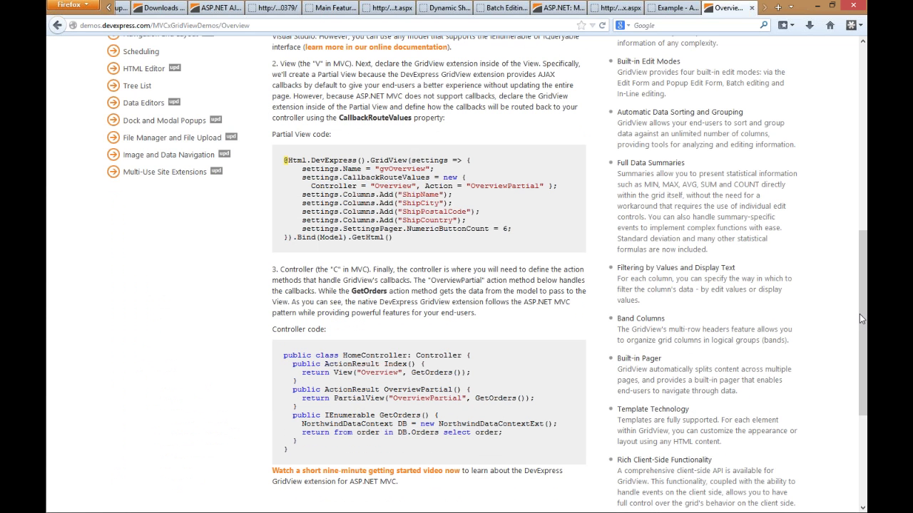
pyautogui.click(860, 167)
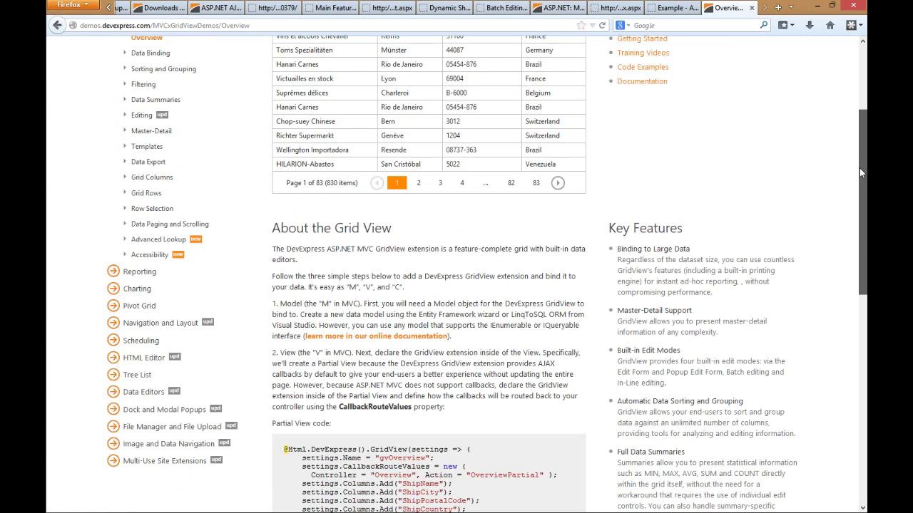
pyautogui.scroll(1, 76, 201)
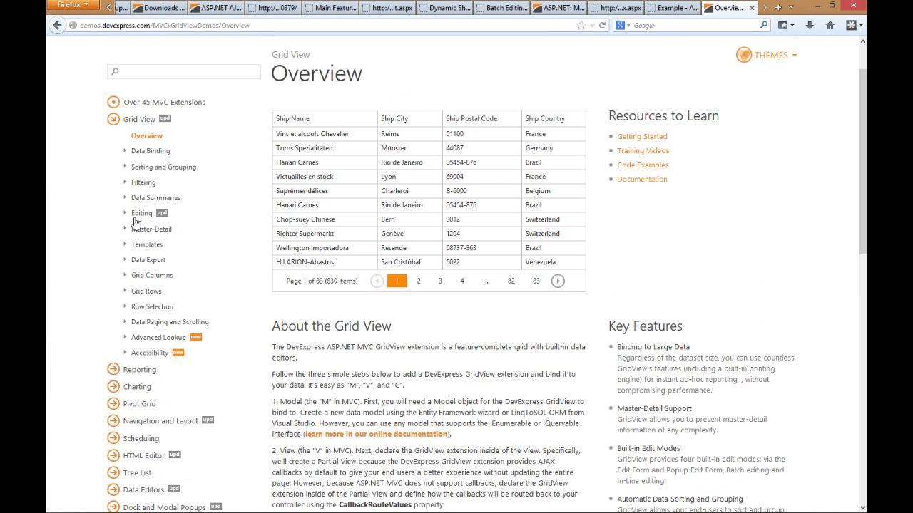
# Open the Form Layout Overview demo under Navigation and Layout and examine the sample form and its view code
pyautogui.click(114, 119)
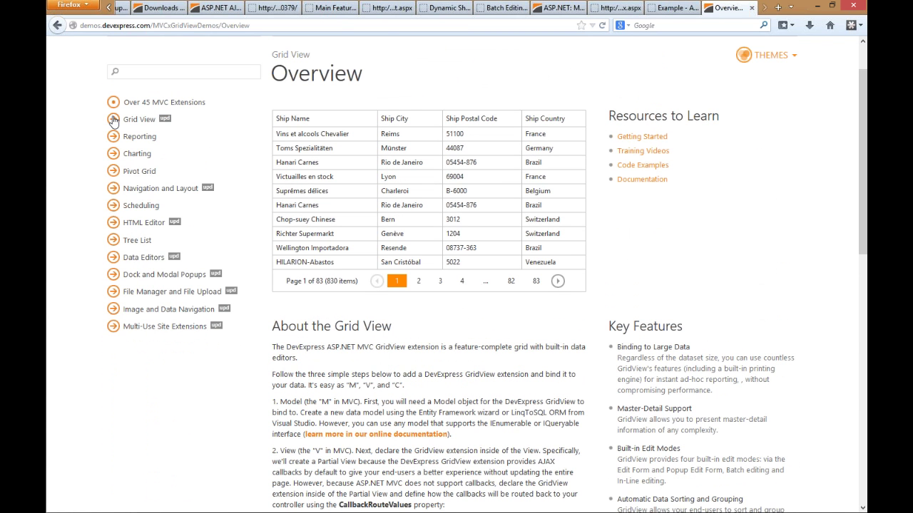
pyautogui.click(113, 195)
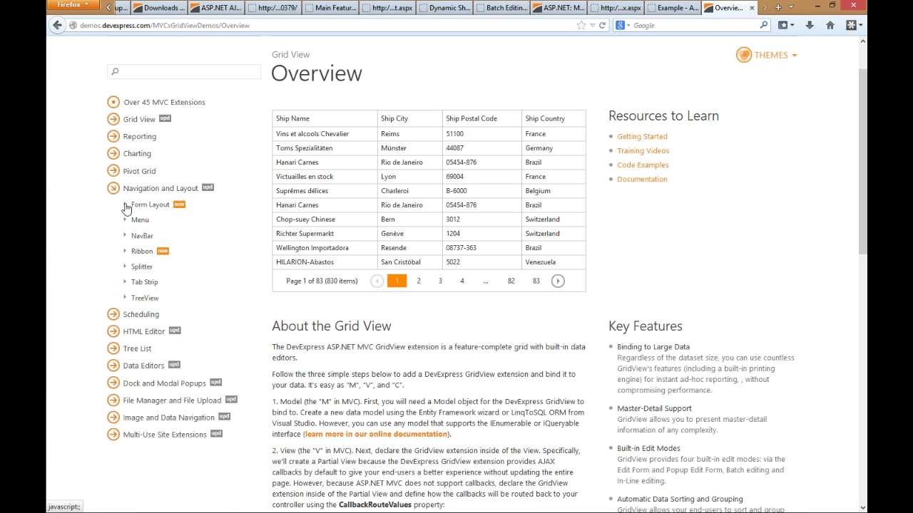
pyautogui.click(126, 207)
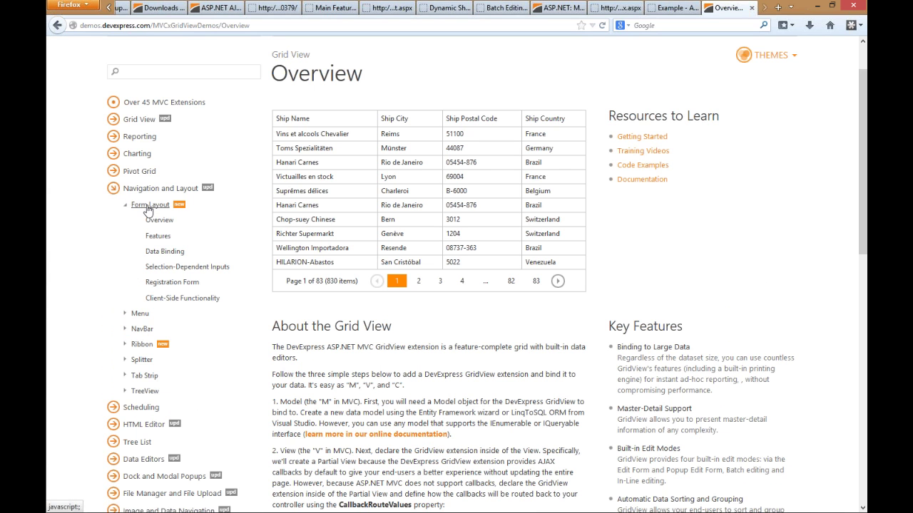
pyautogui.click(151, 221)
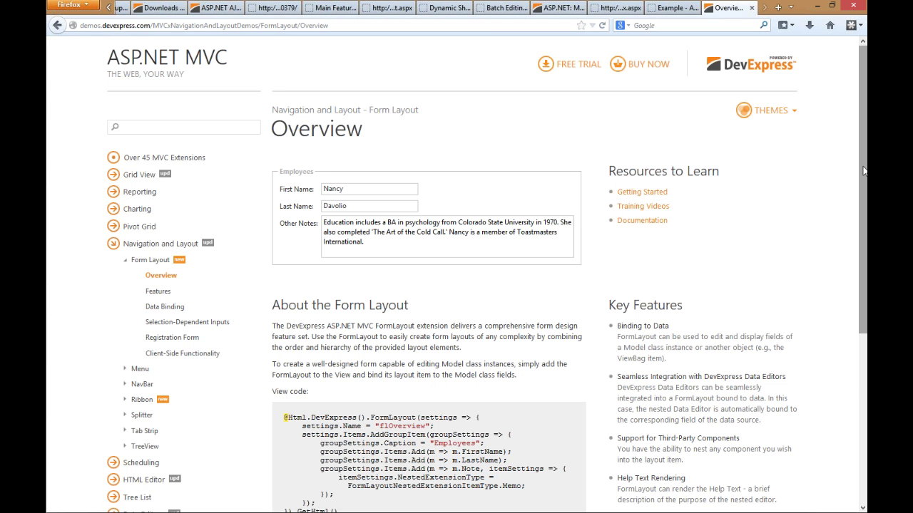
pyautogui.moveTo(863, 171); pyautogui.dragTo(860, 206)
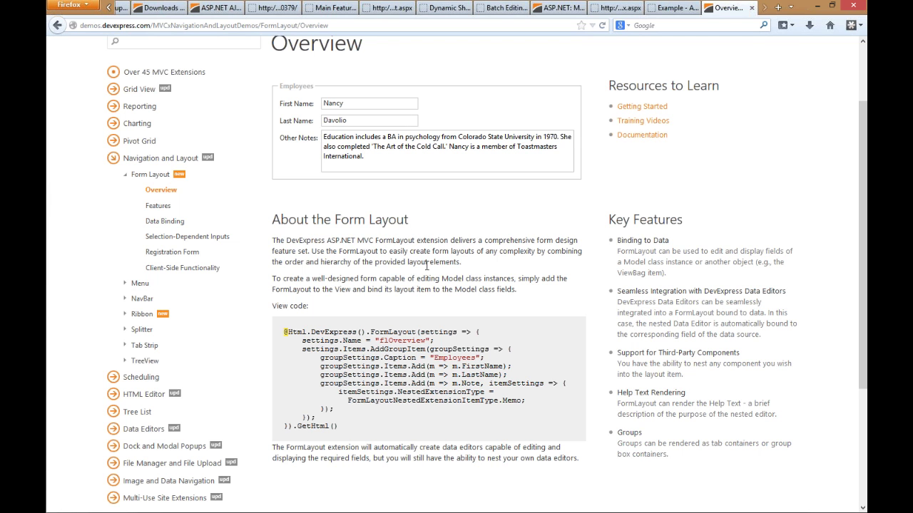
# Open the Form Layout Data Binding demo and focus the employee form's First Name field
pyautogui.click(157, 221)
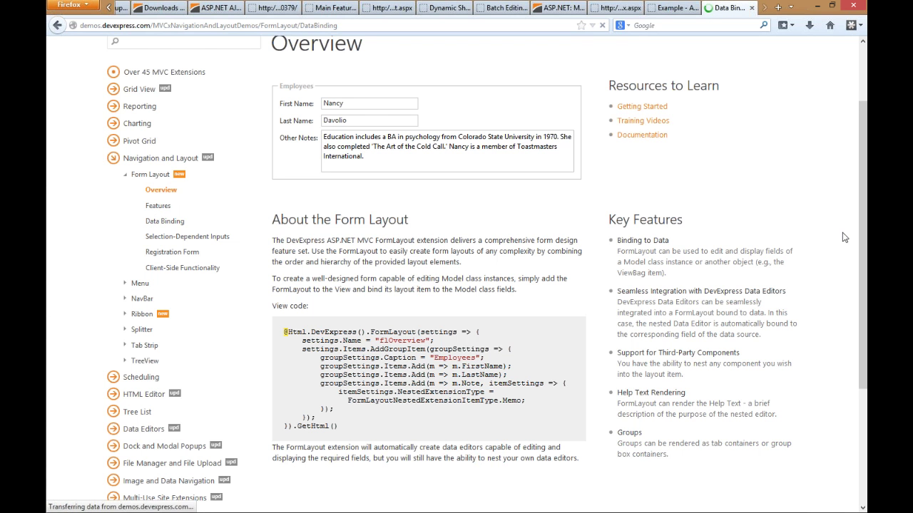
pyautogui.scroll(-3, 852, 220)
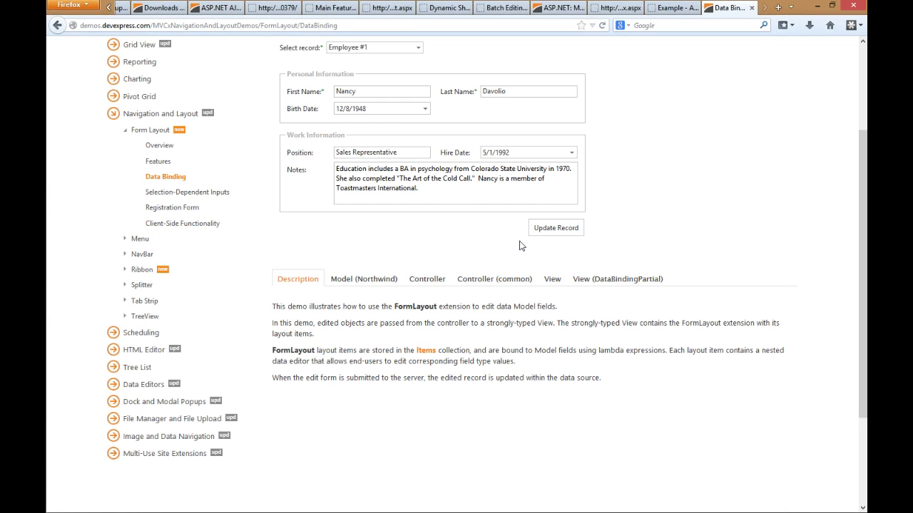
pyautogui.click(394, 91)
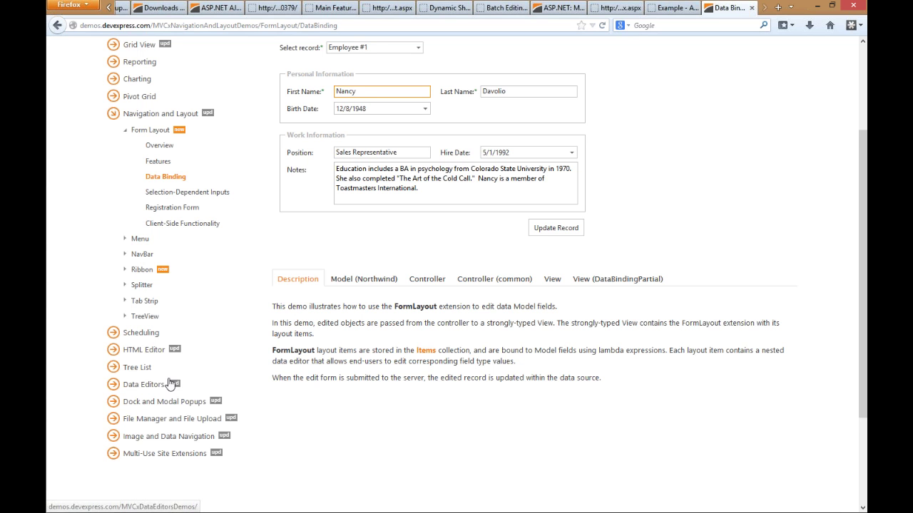
# Open the Token Box demo among the Data Editors' editor types and view its sample tokens and options
pyautogui.click(119, 390)
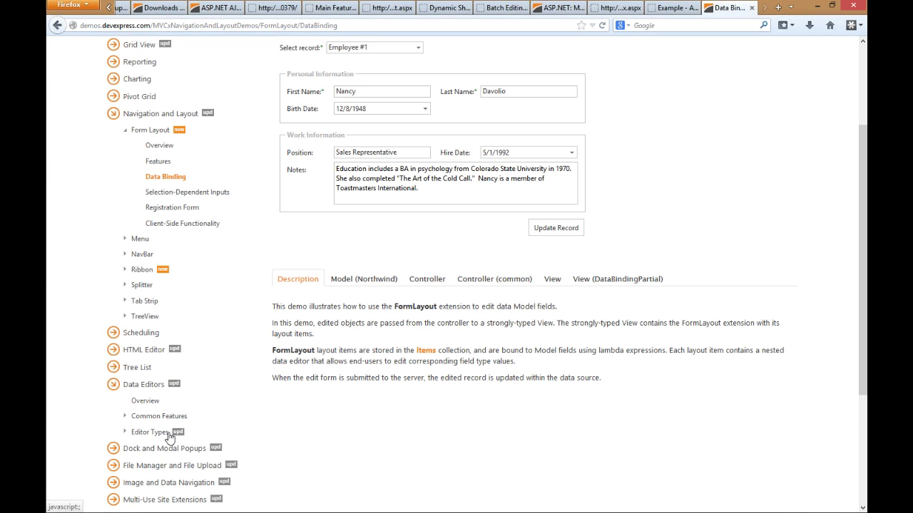
pyautogui.click(142, 433)
pyautogui.scroll(-6, 327, 350)
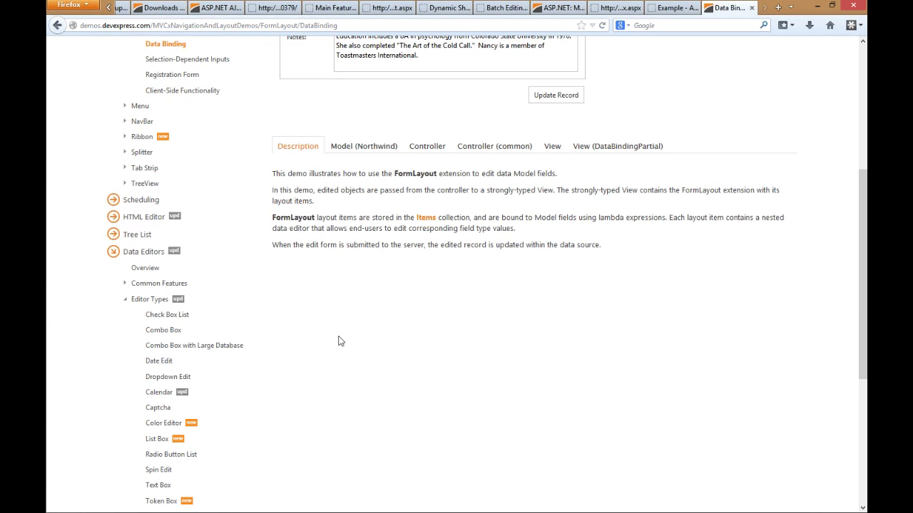
pyautogui.click(188, 385)
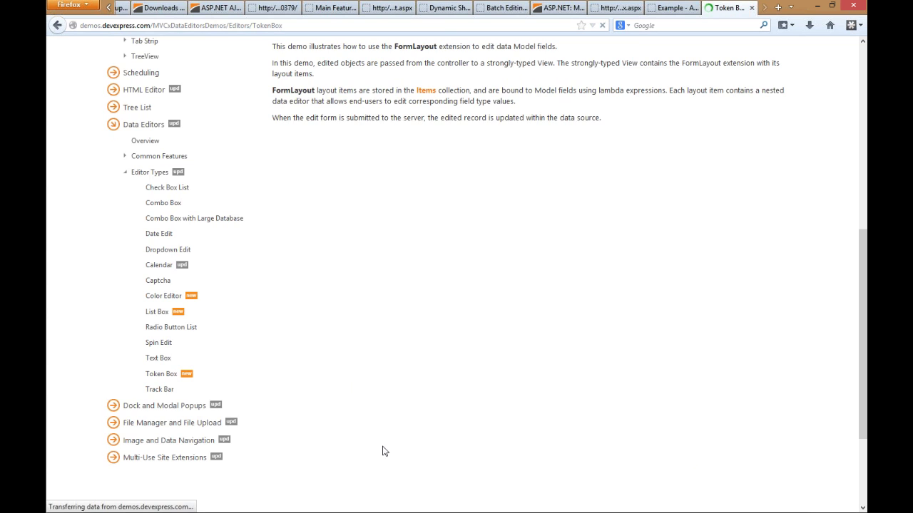
pyautogui.scroll(-1, 390, 383)
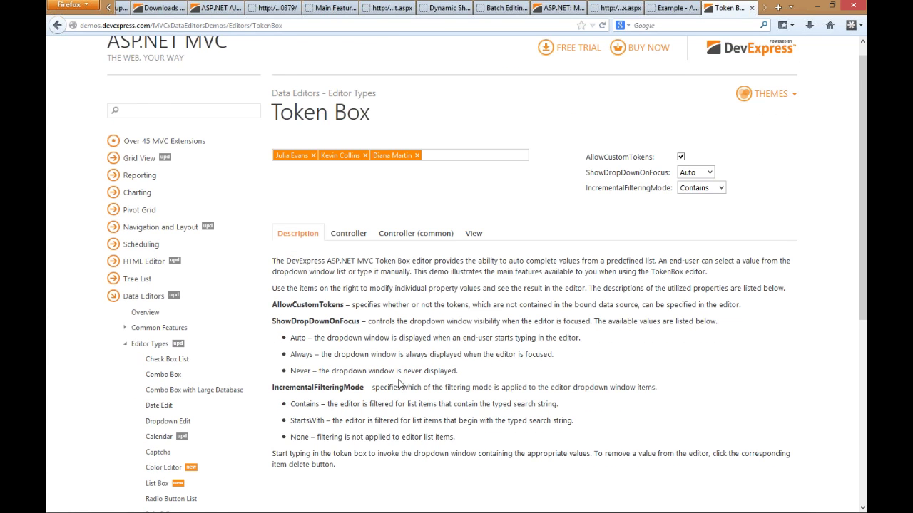
# View the Rating Control's Data Binding demo under Multi-Use Site Extensions, and cast a four-star vote in its Voting demo
pyautogui.scroll(-3, 399, 383)
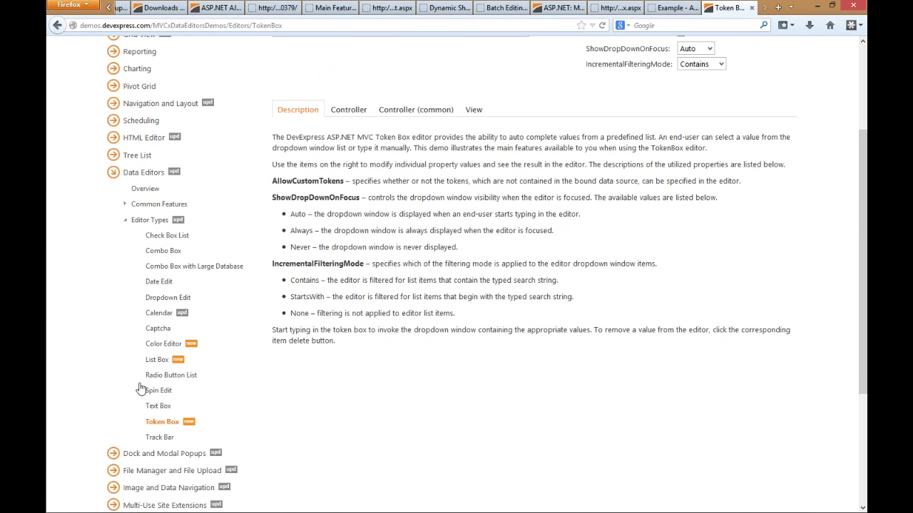
pyautogui.scroll(-3, 176, 384)
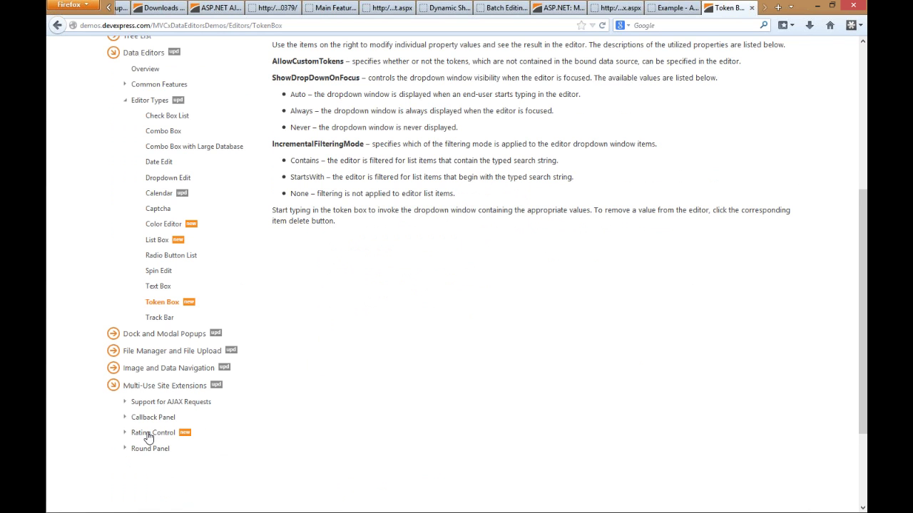
pyautogui.click(148, 437)
pyautogui.click(207, 449)
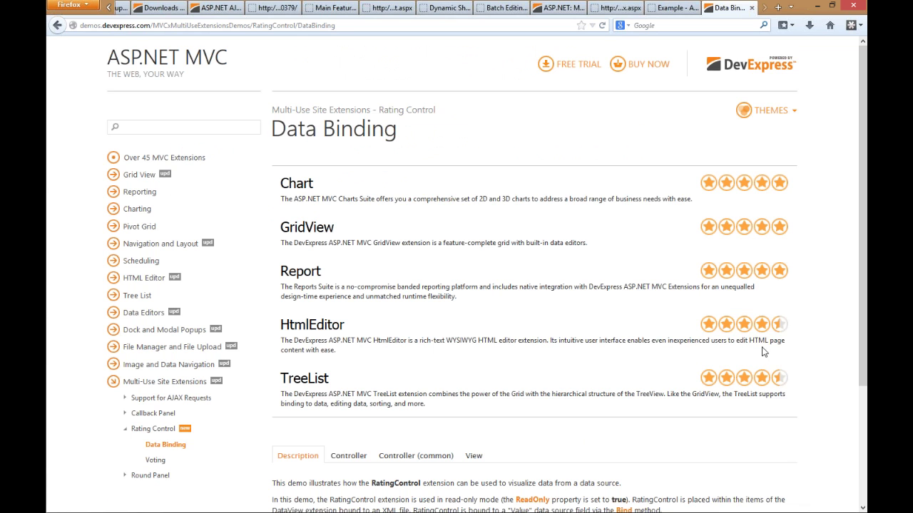
pyautogui.click(155, 461)
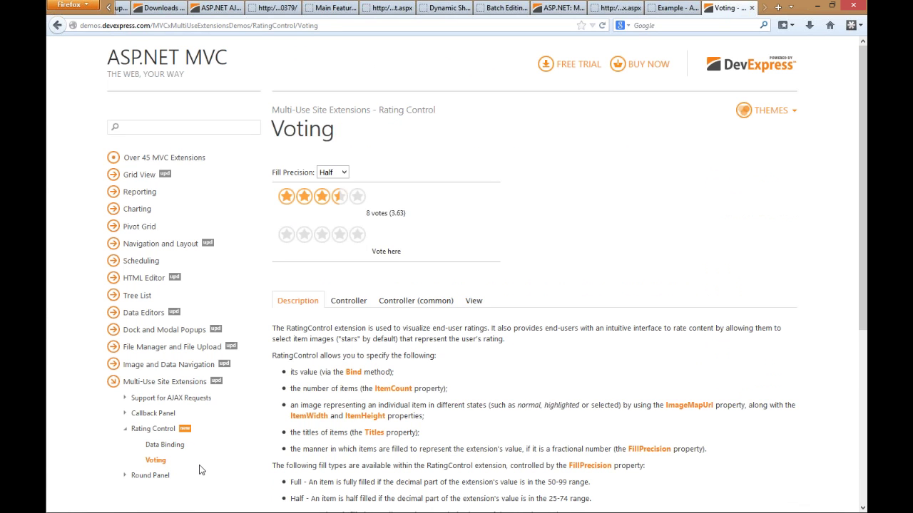
pyautogui.click(341, 237)
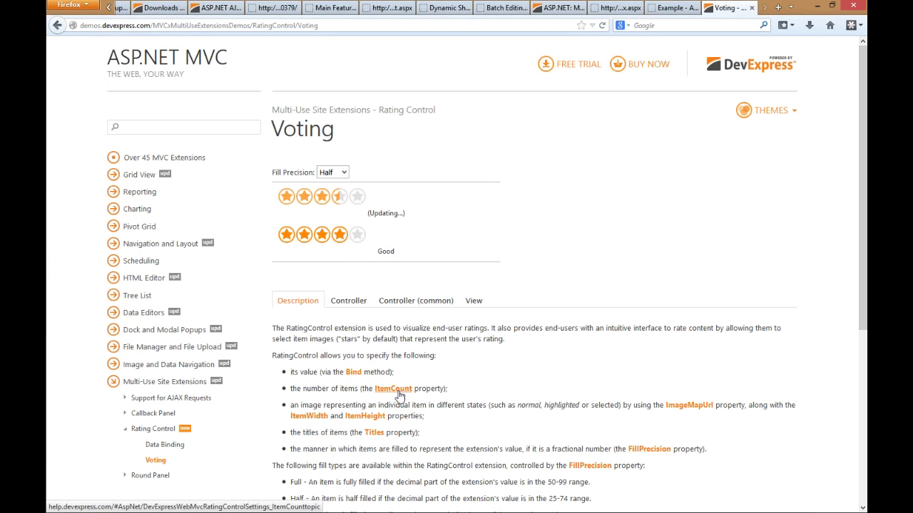
# Switch the Voting demo's Fill Precision to Exact, Full and finally back to Half
pyautogui.click(344, 173)
pyautogui.click(329, 185)
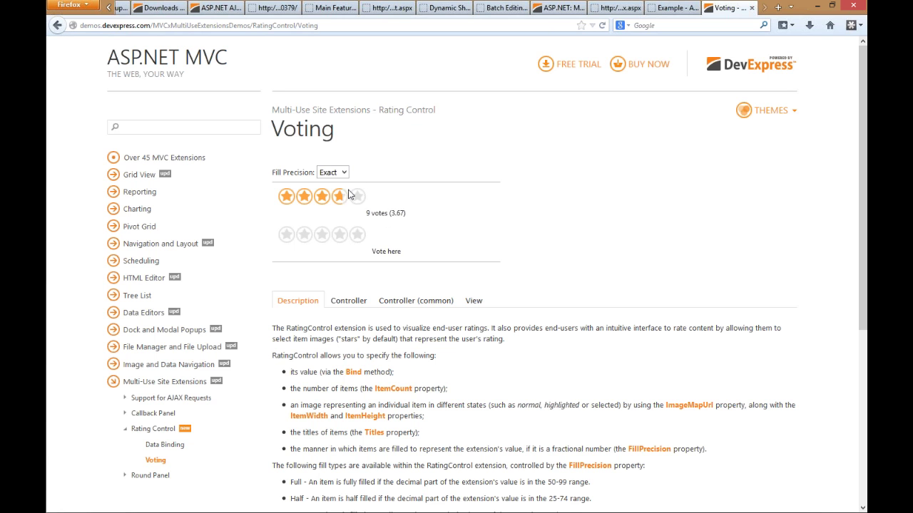
pyautogui.click(333, 172)
pyautogui.click(404, 272)
pyautogui.press('f')
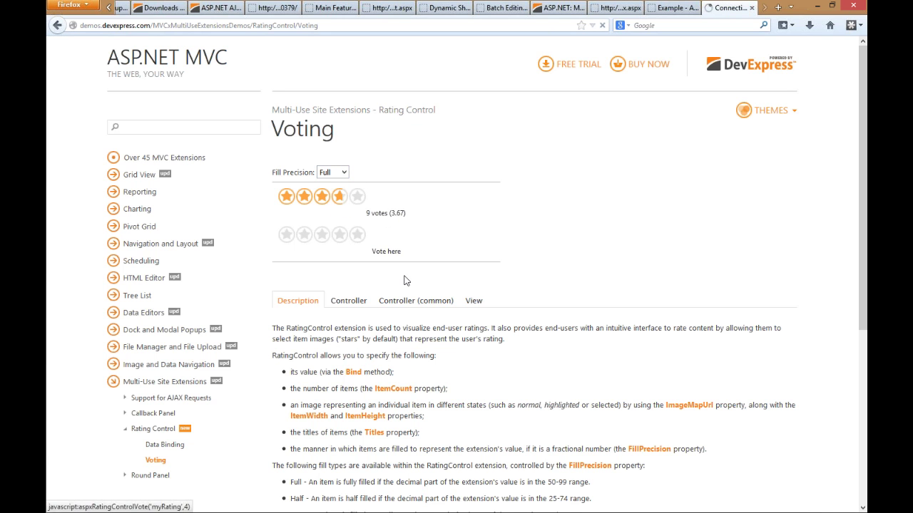
pyautogui.click(333, 172)
pyautogui.click(339, 191)
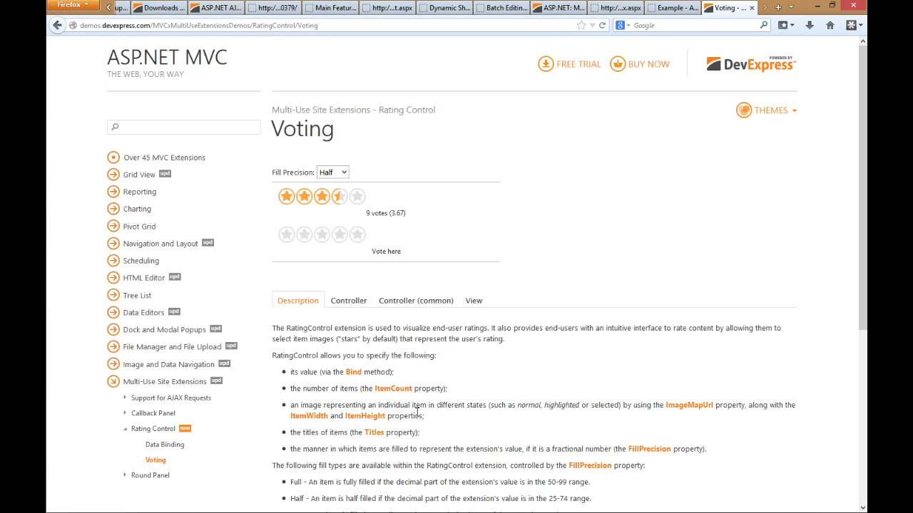
# Open the Image Gallery Overview demo under Image and Data Navigation
pyautogui.click(112, 365)
pyautogui.click(150, 396)
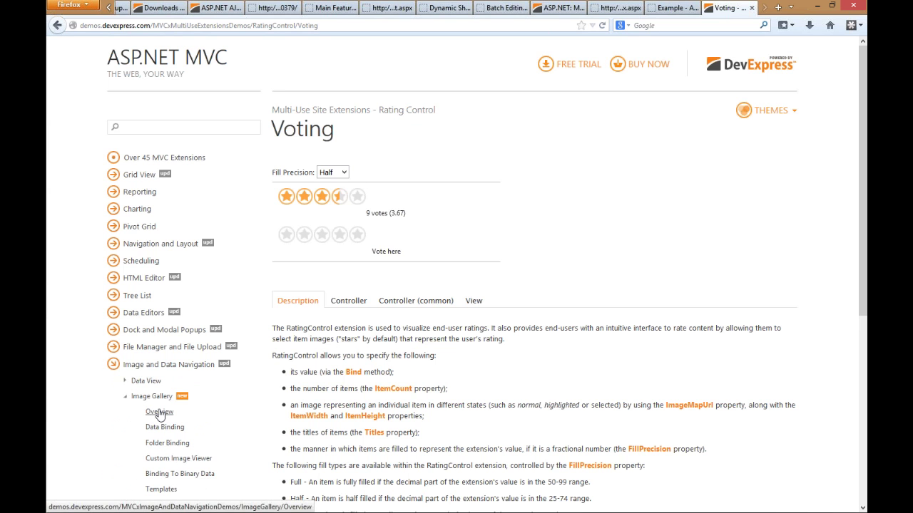
pyautogui.click(159, 412)
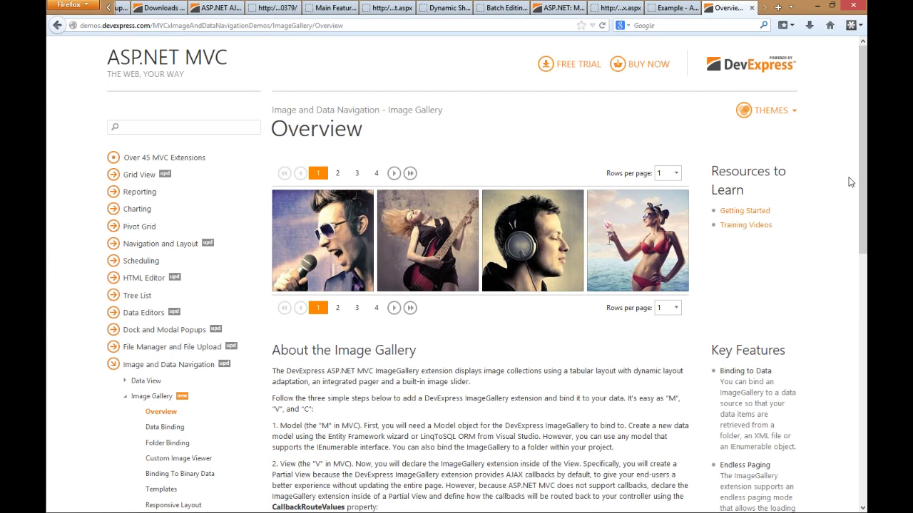
# Open the Image Gallery's Responsive Layout demo and launch its demonstration page
pyautogui.scroll(-2, 856, 210)
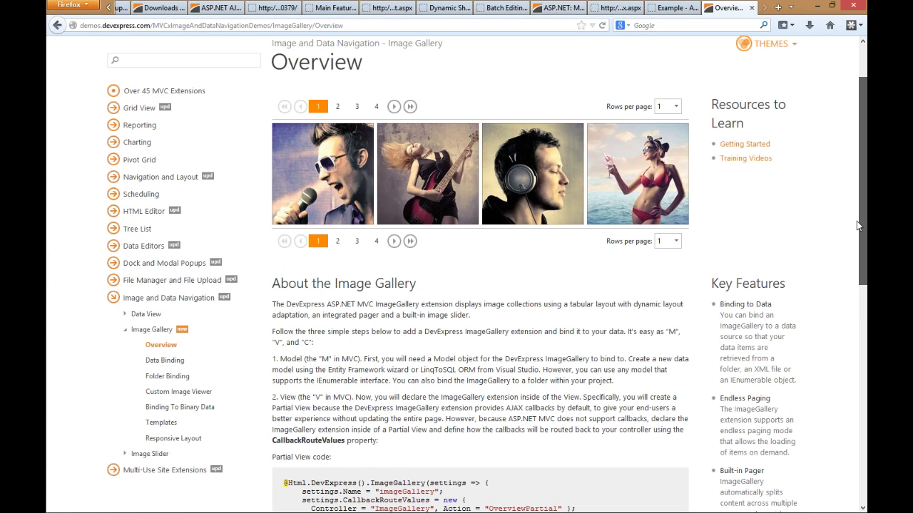
pyautogui.scroll(-1, 858, 226)
pyautogui.click(178, 395)
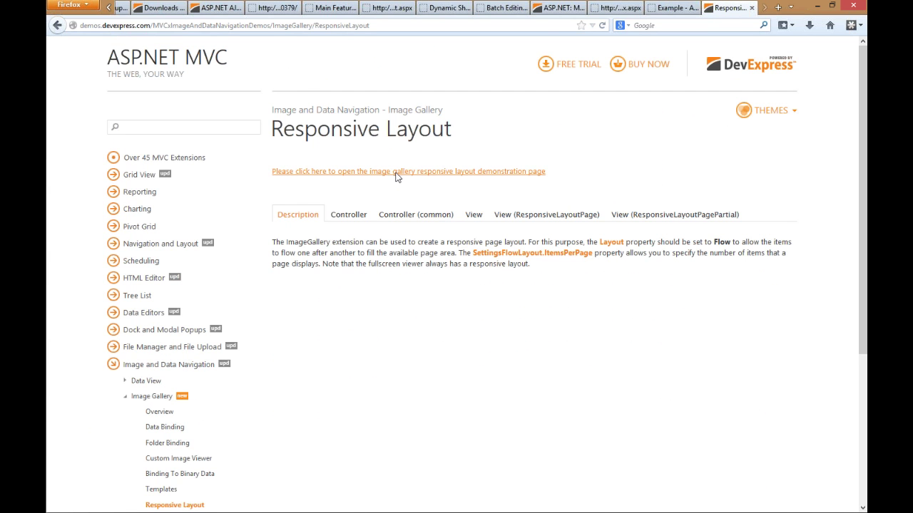
pyautogui.click(397, 174)
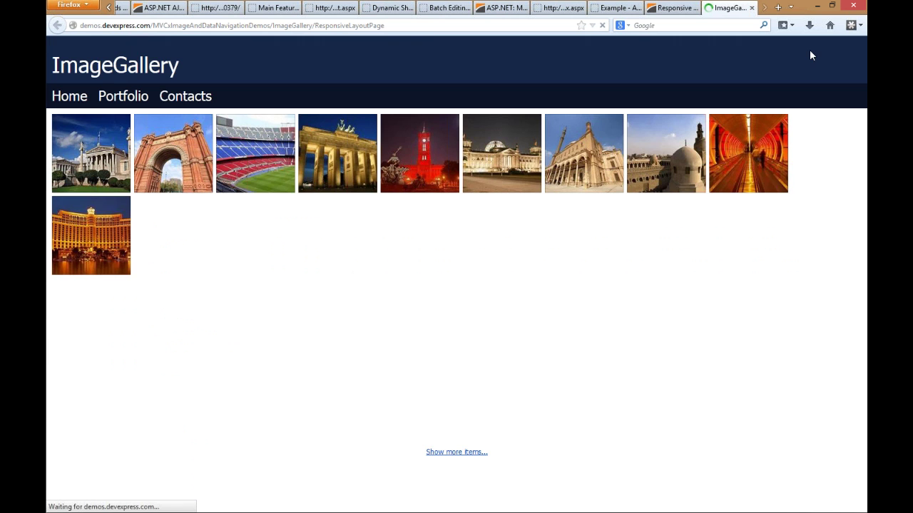
# Resize the browser window to check how the gallery images reflow, maximize it again, and close the demonstration page
pyautogui.click(831, 5)
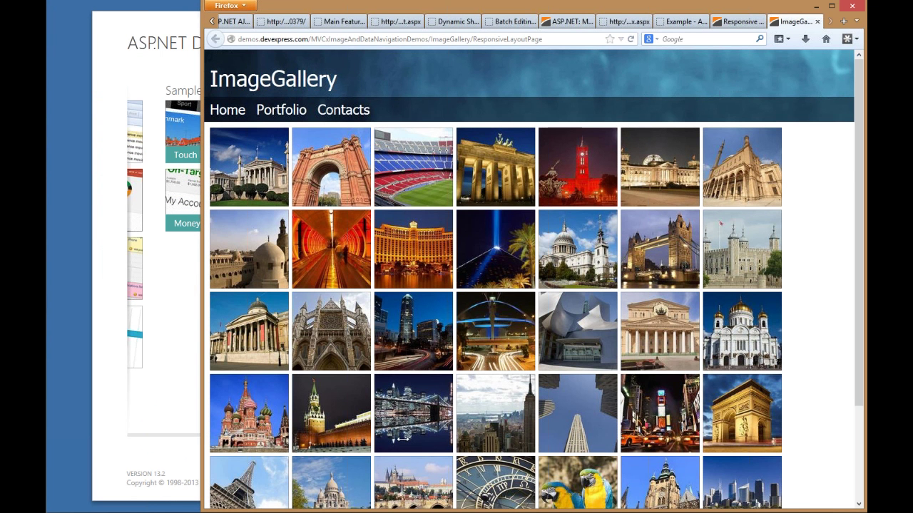
pyautogui.moveTo(404, 439); pyautogui.dragTo(116, 423)
pyautogui.doubleClick(757, 9)
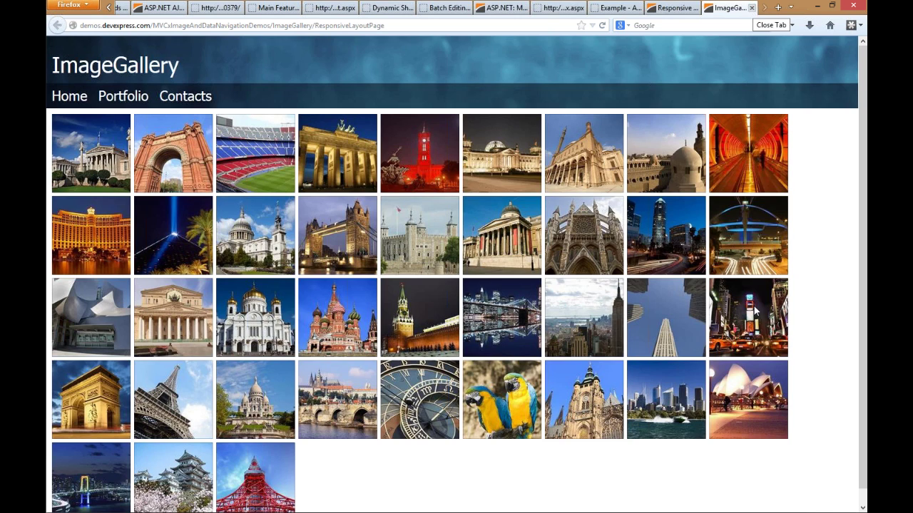
pyautogui.click(753, 9)
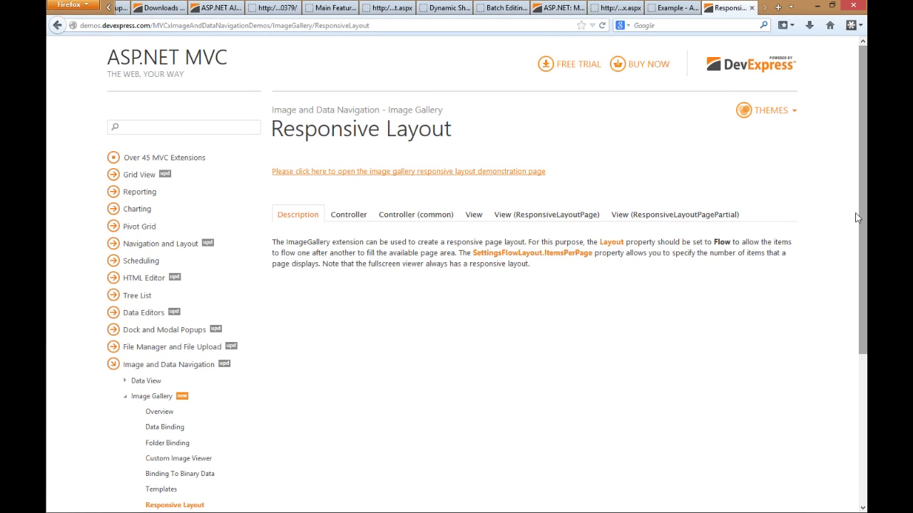
# Open the Image Gallery's Data Binding demo and view its image grid
pyautogui.scroll(-2, 857, 217)
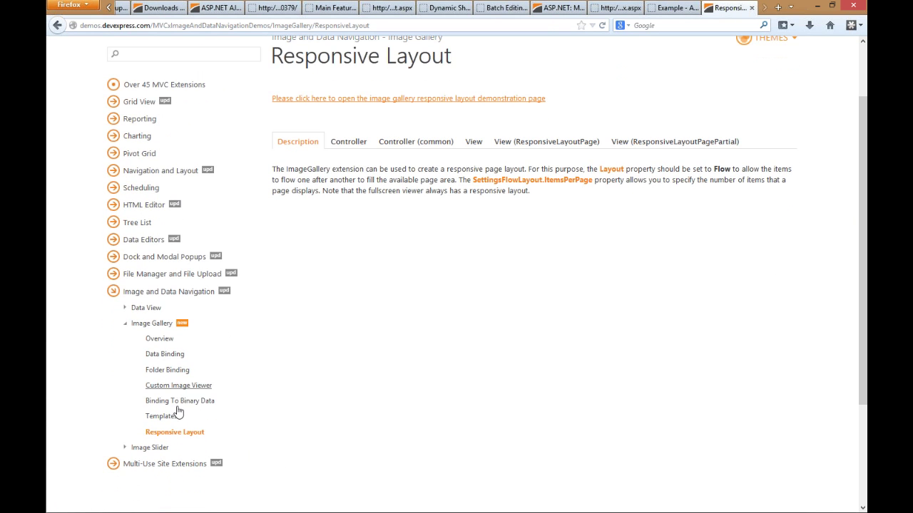
pyautogui.click(175, 357)
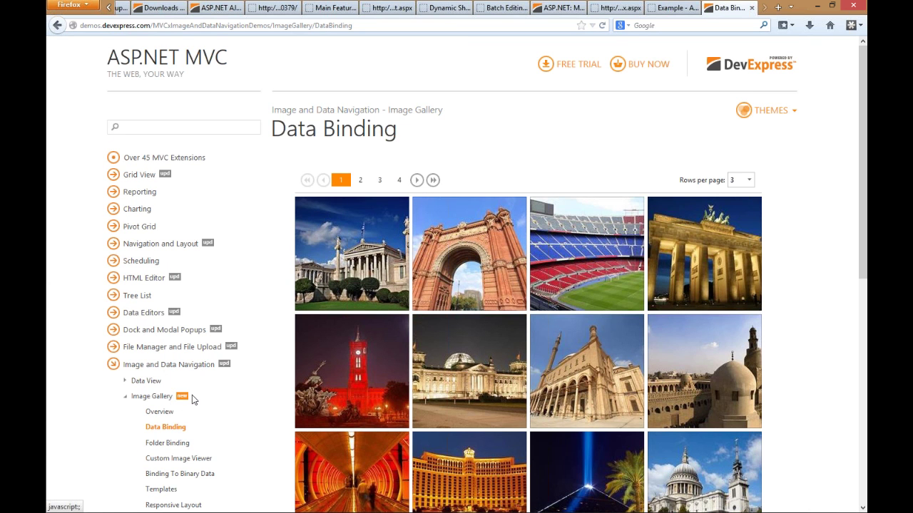
pyautogui.scroll(-1, 206, 391)
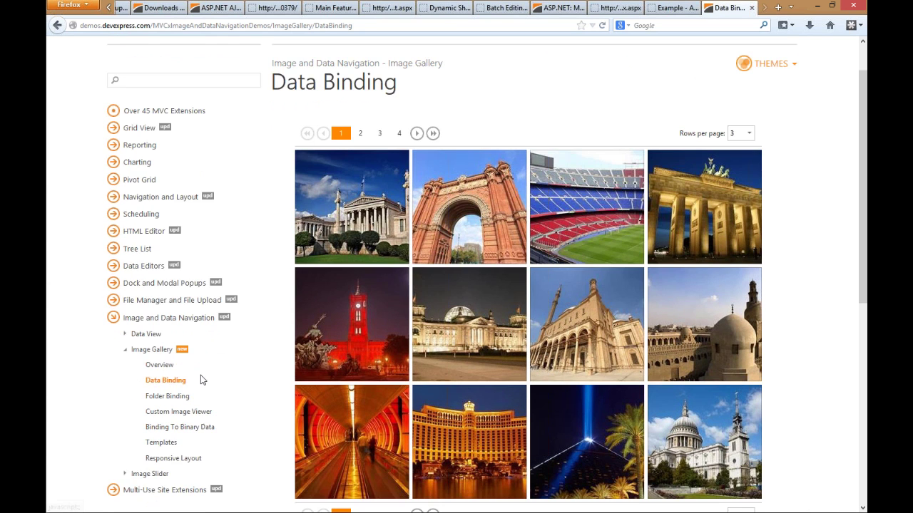
pyautogui.scroll(-1, 201, 380)
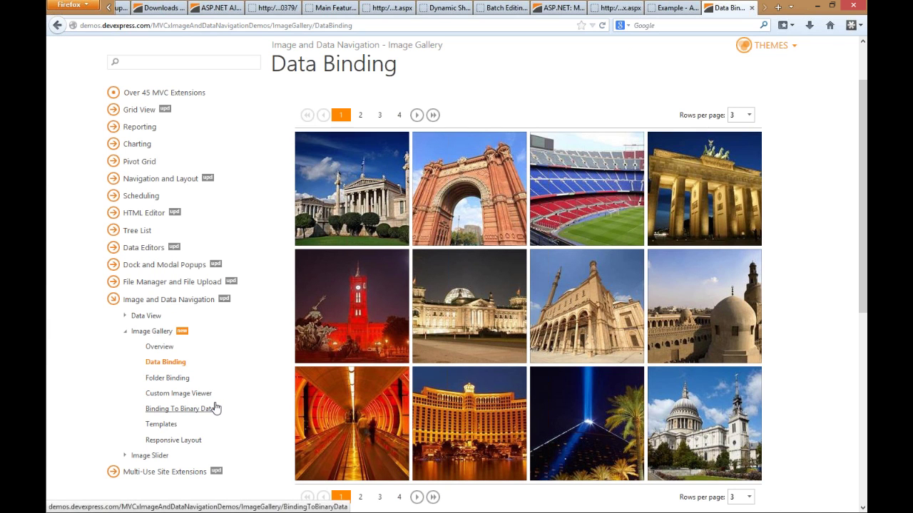
# Open the List Box demo among the Data Editors' editor types
pyautogui.click(111, 285)
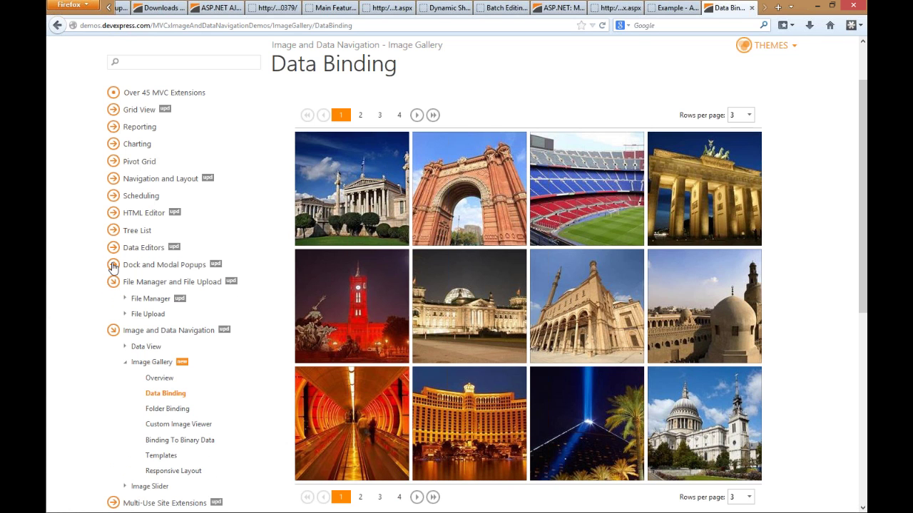
pyautogui.click(112, 265)
pyautogui.click(113, 247)
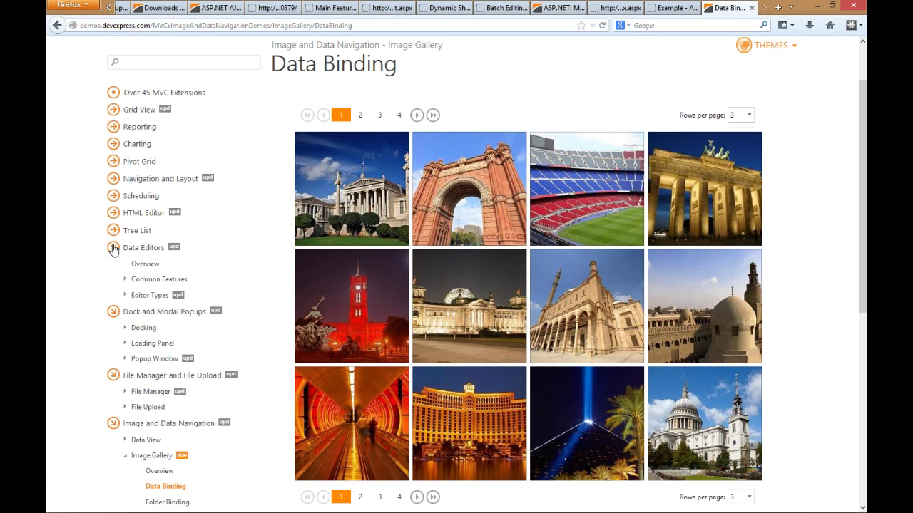
pyautogui.click(124, 294)
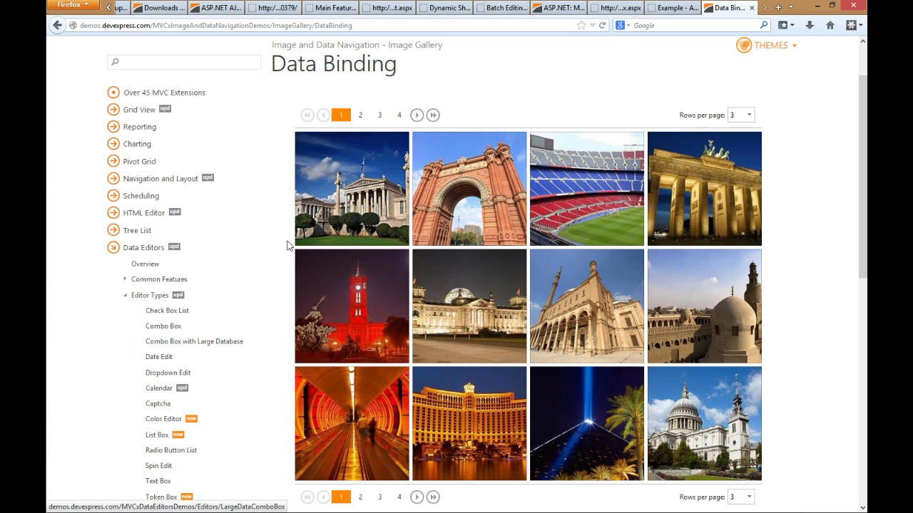
pyautogui.scroll(-3, 267, 245)
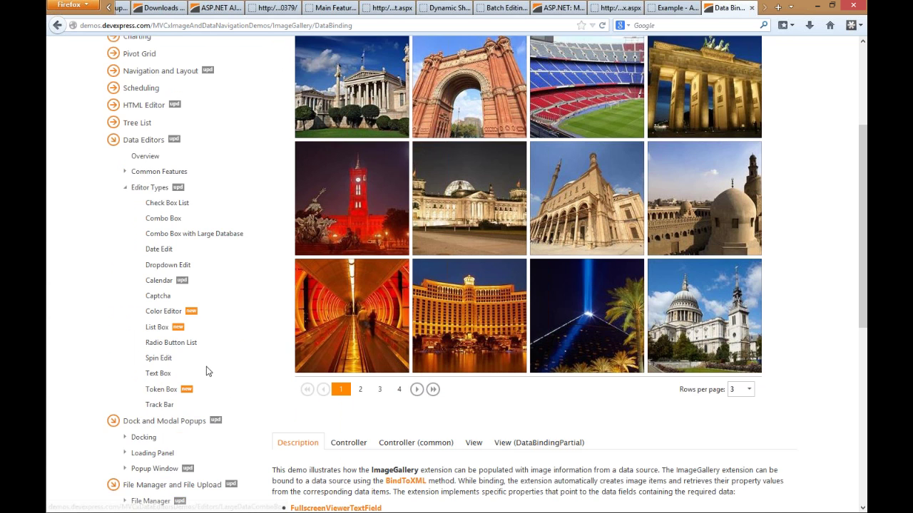
pyautogui.scroll(-1, 206, 369)
pyautogui.click(158, 305)
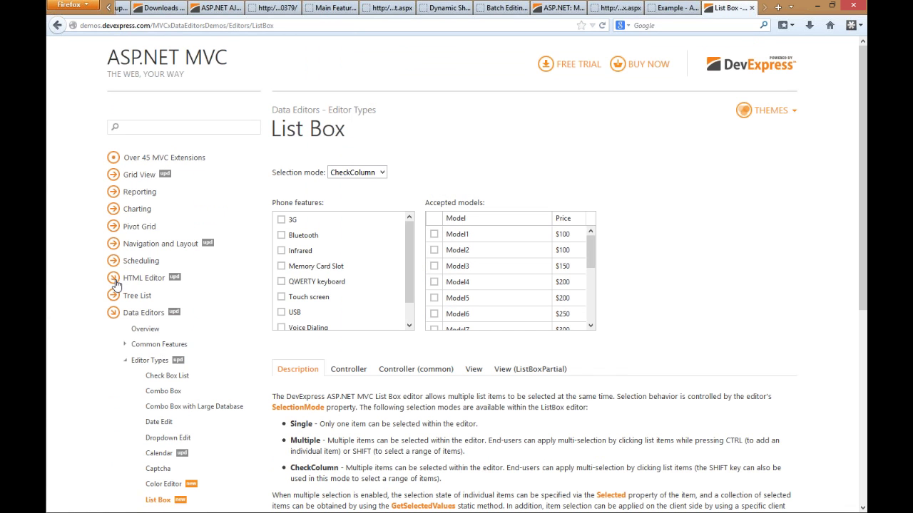
# Open the HTML Editor's Custom CSS demo under Toolbar Items
pyautogui.click(115, 281)
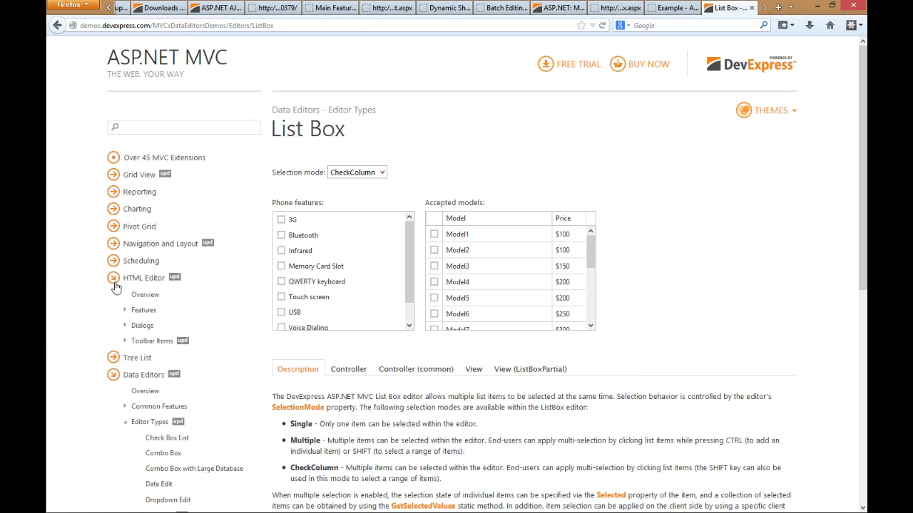
pyautogui.click(124, 340)
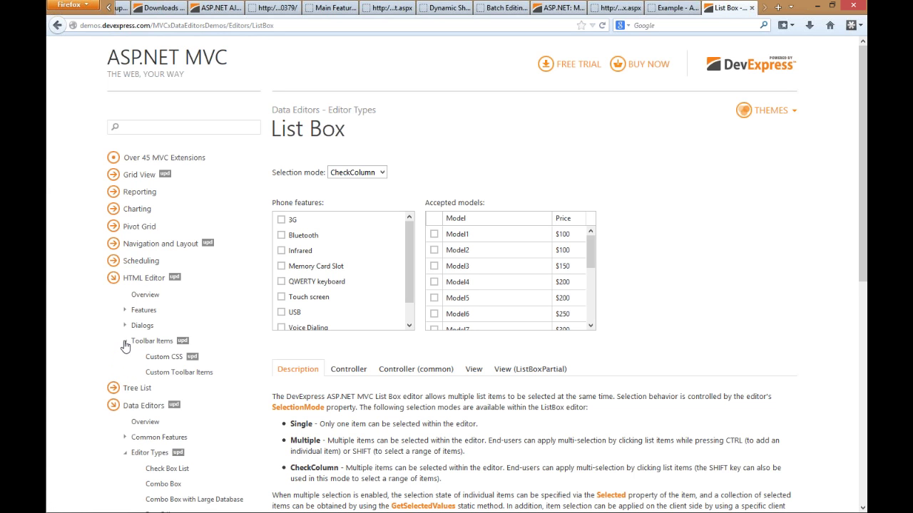
pyautogui.click(165, 371)
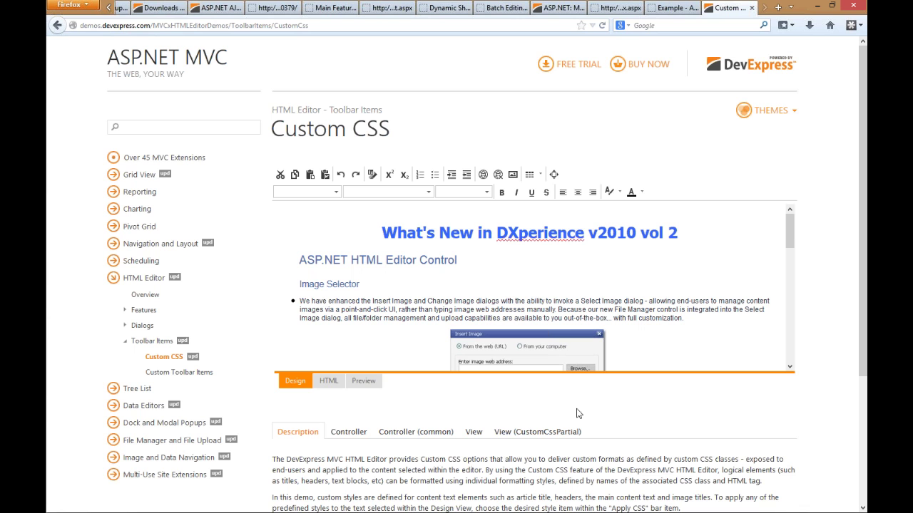
# List the Navigation and Layout demos, check the ASP.NET MVC feature list on the local sample site, and return to the online demos
pyautogui.click(119, 246)
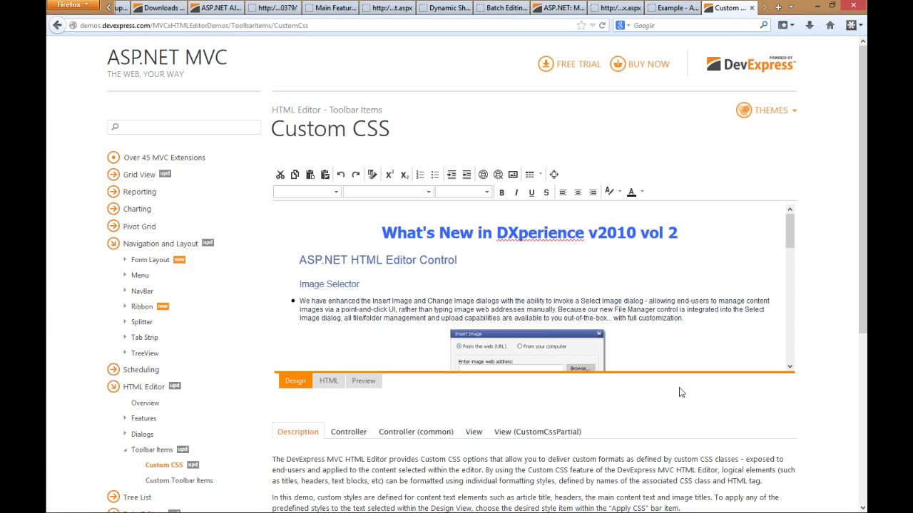
pyautogui.click(656, 7)
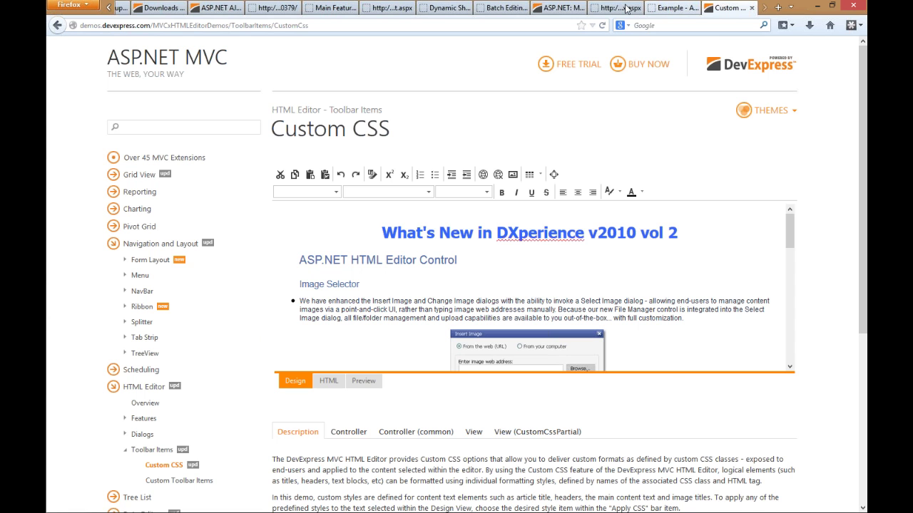
pyautogui.click(617, 7)
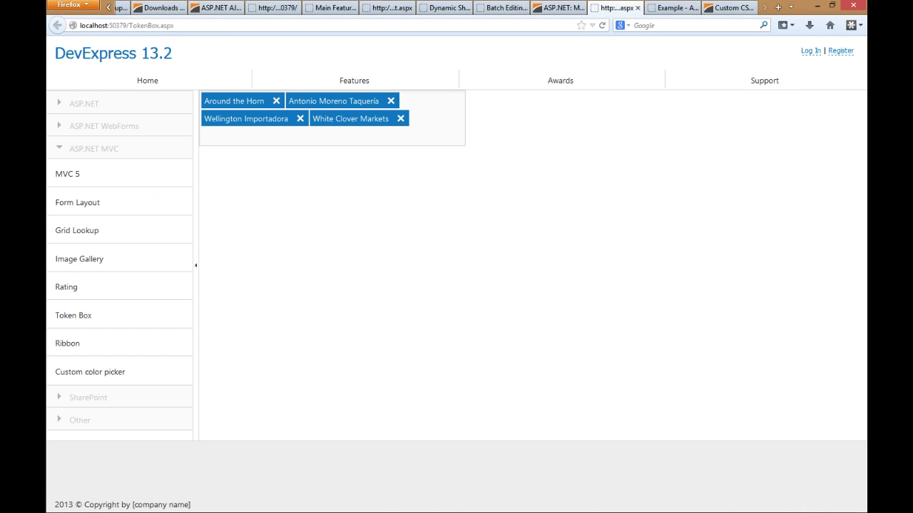
pyautogui.click(726, 8)
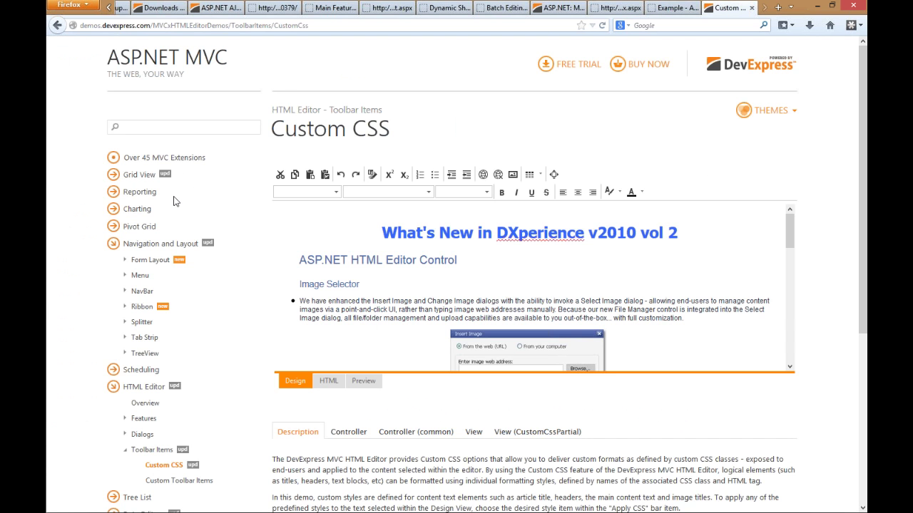
# Open Grid View's Multiple Record Selection demo under Advanced Lookup, and choose the tag java in its lookup
pyautogui.click(113, 176)
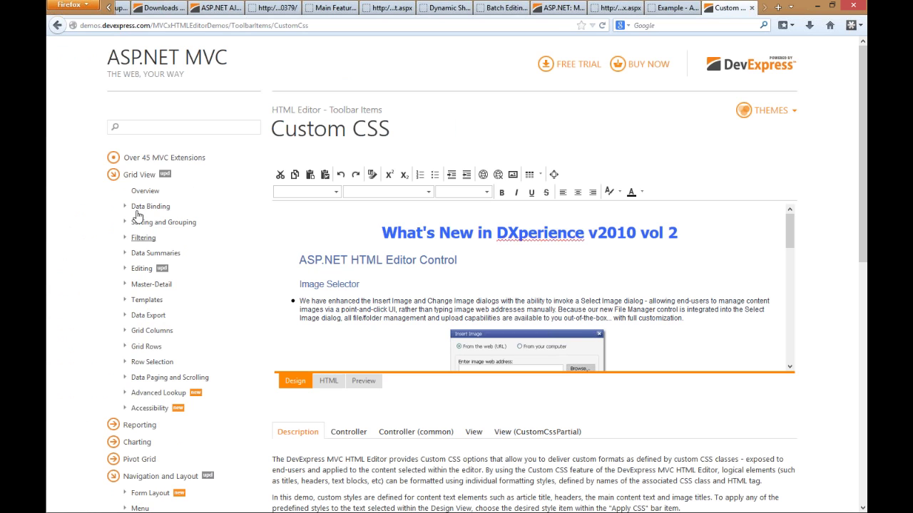
pyautogui.click(127, 395)
pyautogui.click(165, 409)
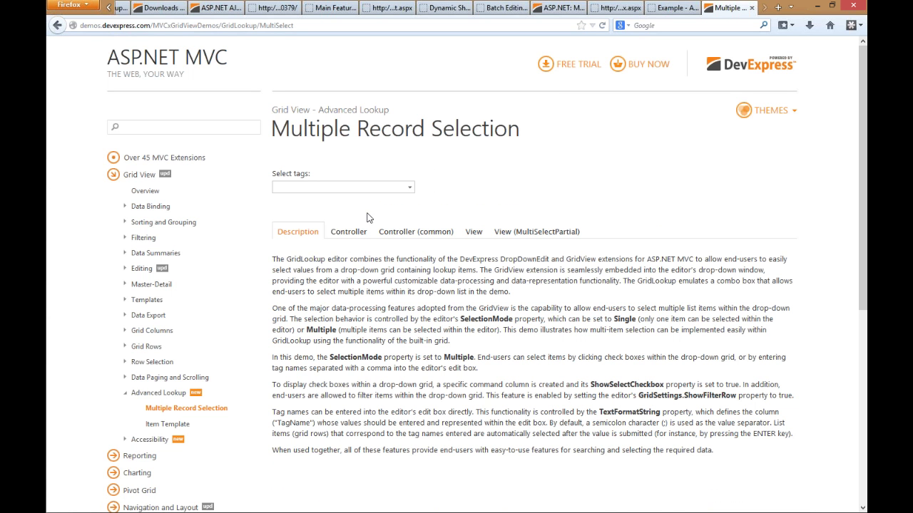
pyautogui.click(410, 187)
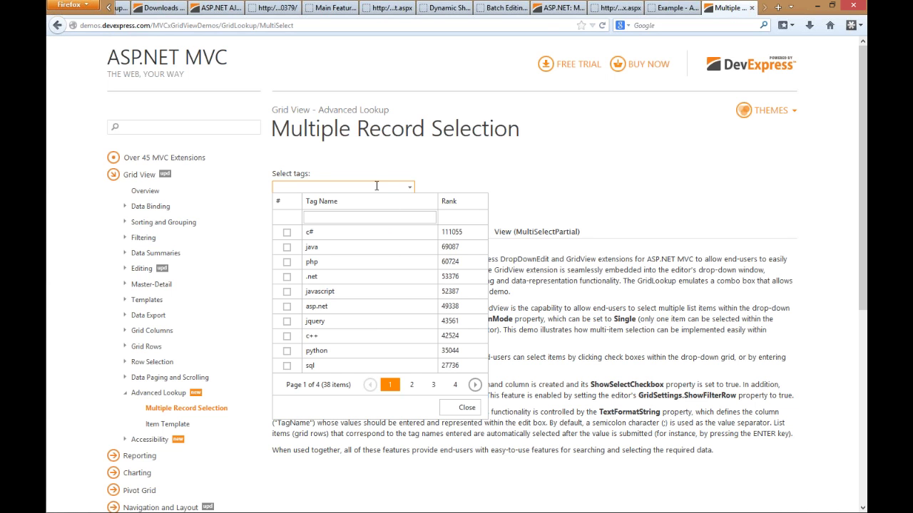
pyautogui.write('ava')
pyautogui.click(534, 246)
# Open the Advanced Lookup's Item Template demo and select an employee by filtering the lookup by last name
pyautogui.click(171, 426)
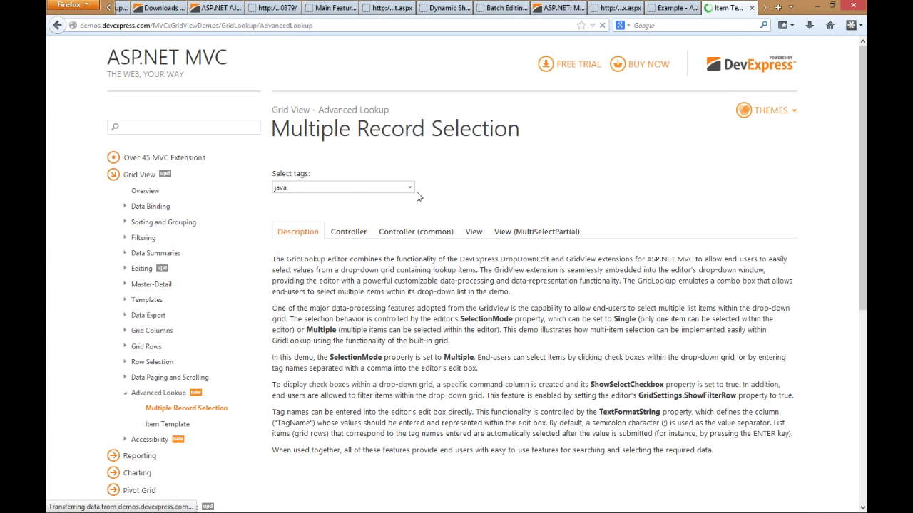
pyautogui.click(363, 187)
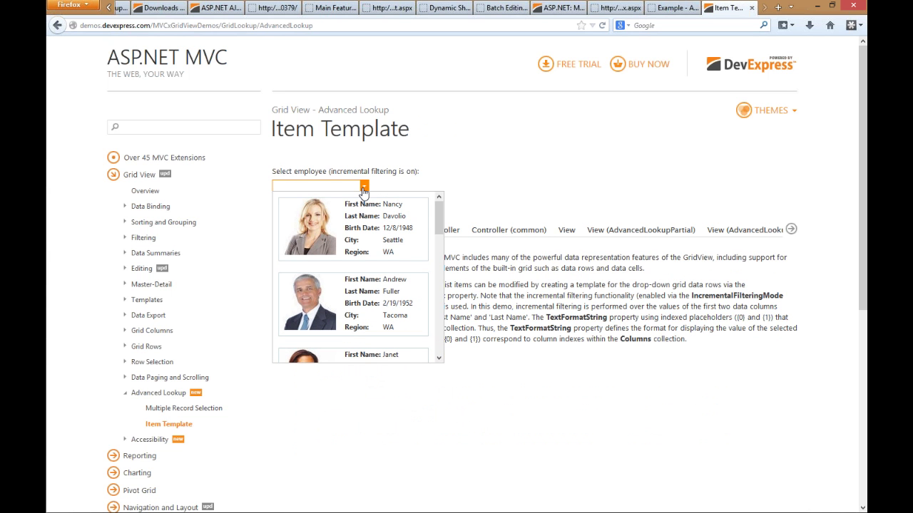
pyautogui.write('Fuller')
pyautogui.click(365, 233)
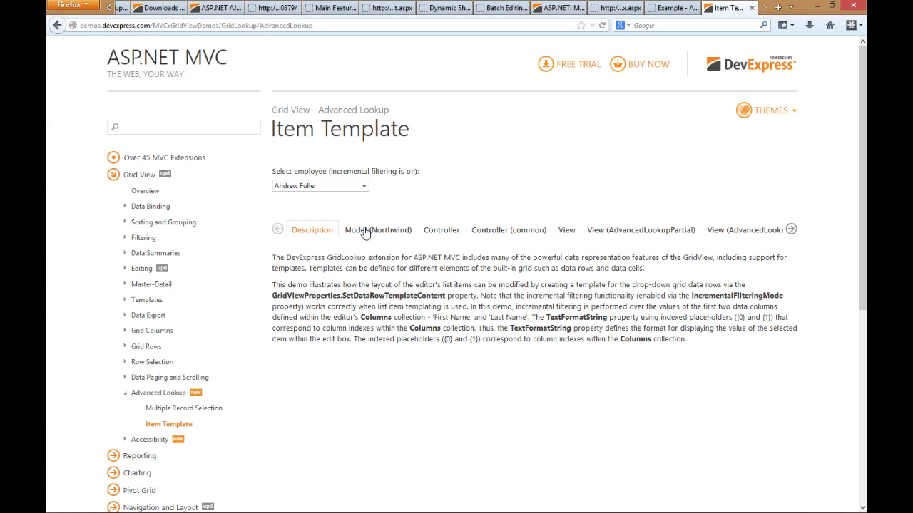
# Select the first employee in the templated lookup list, and return to the Multiple Record Selection demo
pyautogui.click(363, 189)
pyautogui.click(375, 226)
pyautogui.click(369, 190)
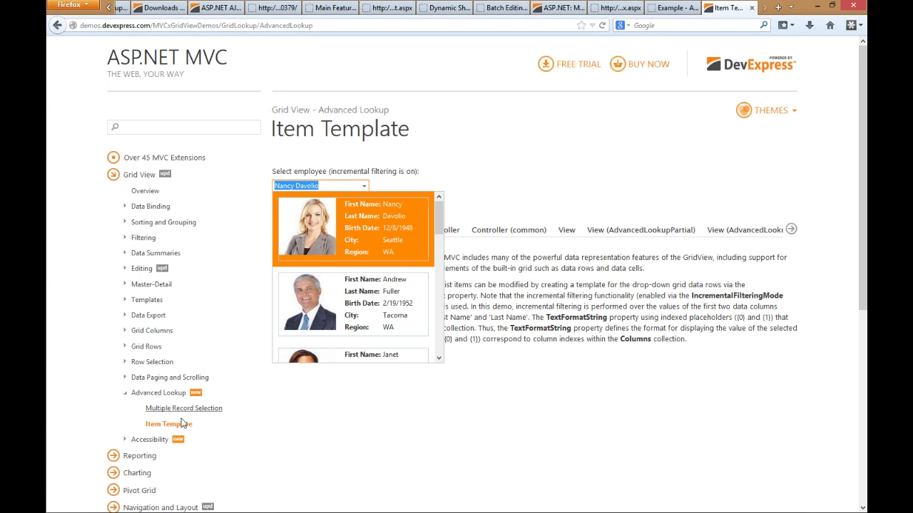
pyautogui.click(256, 414)
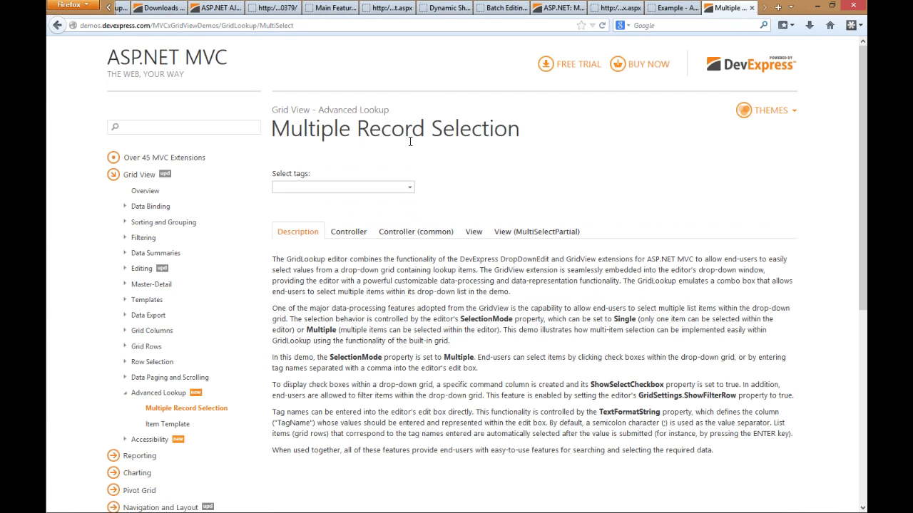
# Select the tags java, .net, javascript and asp.net in the Multiple Record Selection demo's tag lookup
pyautogui.click(409, 187)
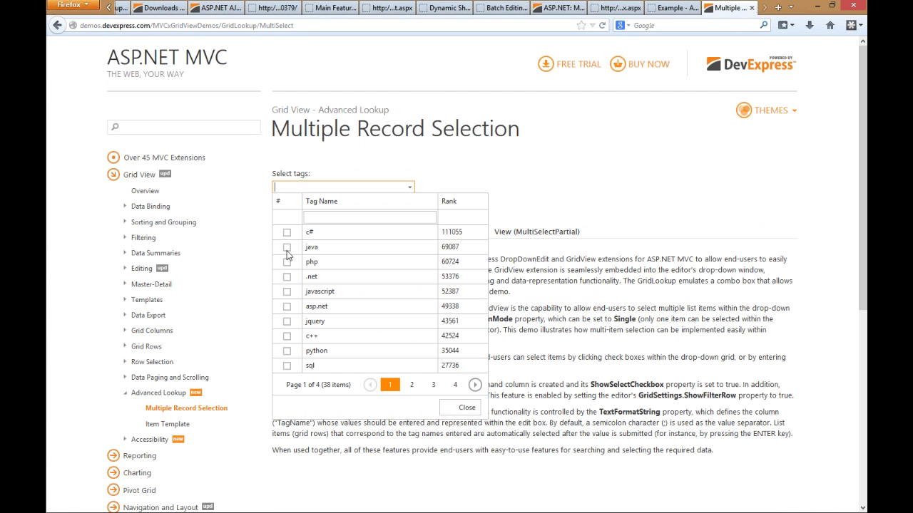
pyautogui.click(287, 246)
pyautogui.click(287, 276)
pyautogui.click(287, 291)
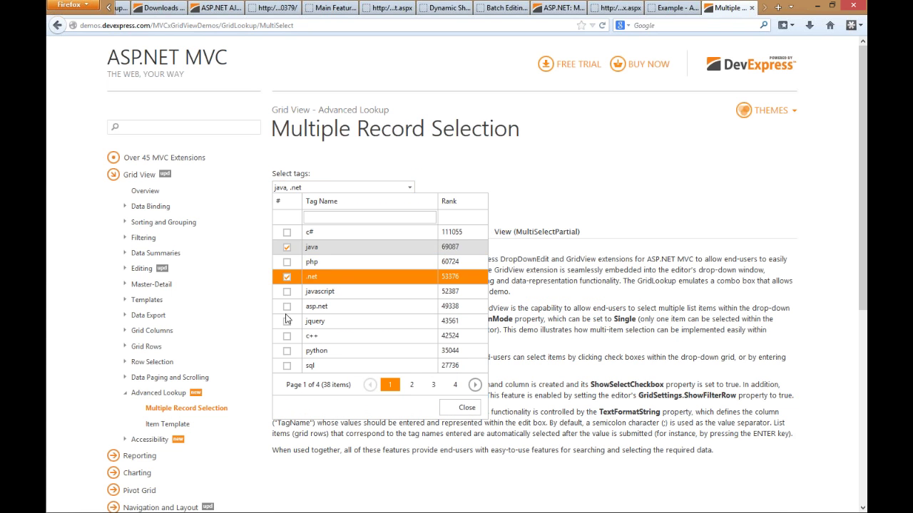
pyautogui.click(287, 307)
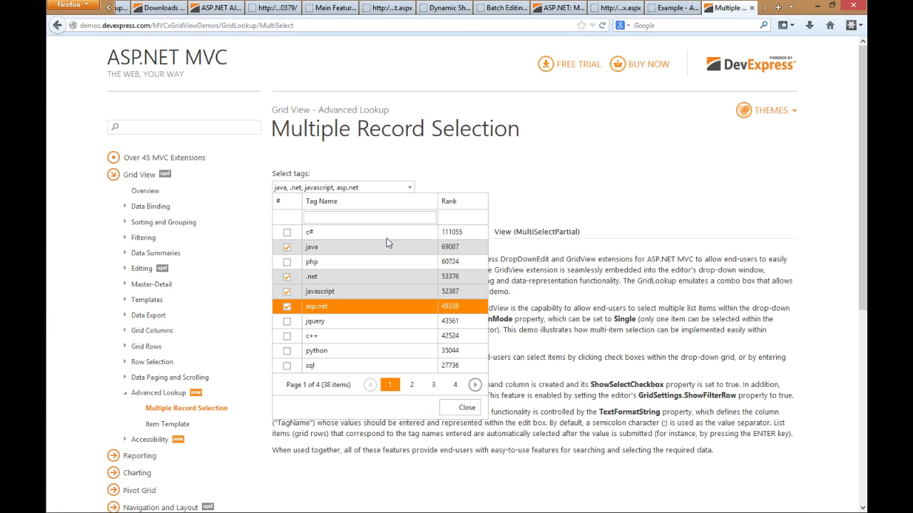
# Sort the lookup list by Tag Name, show page 3, move the Rank column before Tag Name, and close the list
pyautogui.click(389, 204)
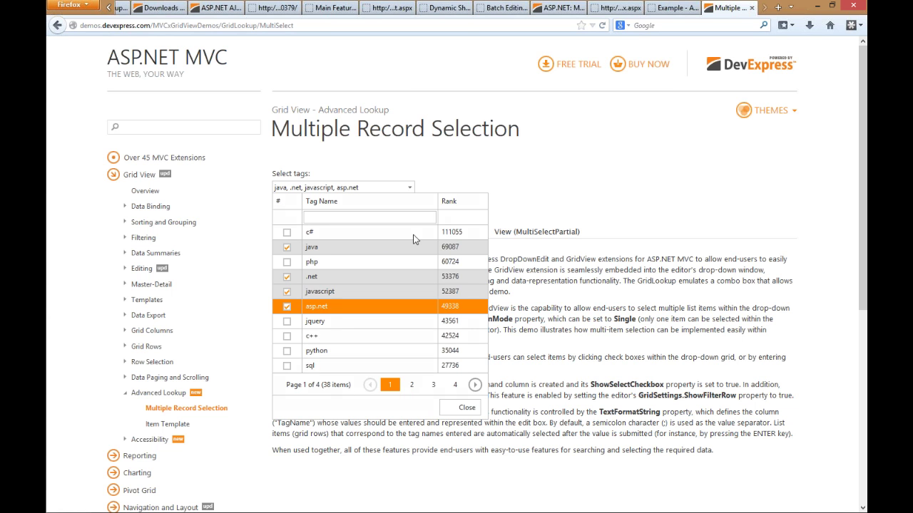
pyautogui.click(433, 385)
pyautogui.moveTo(454, 208); pyautogui.dragTo(313, 205)
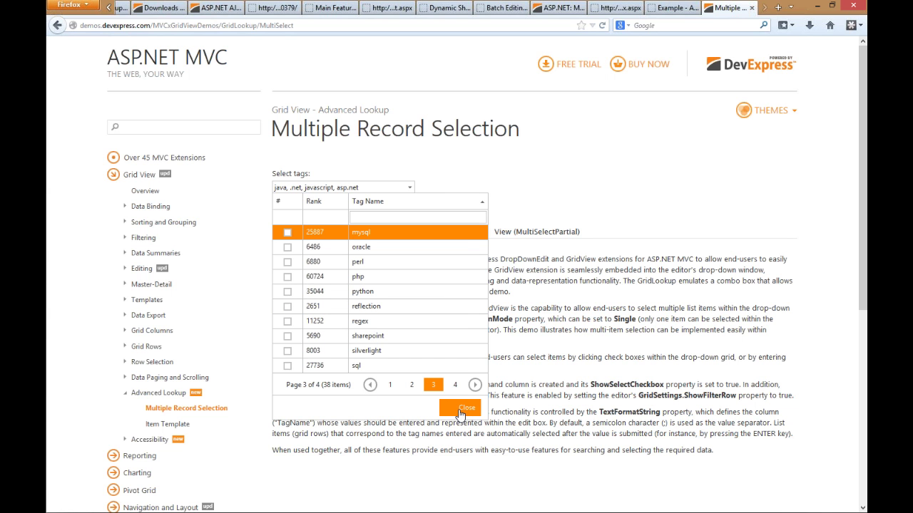
pyautogui.click(460, 412)
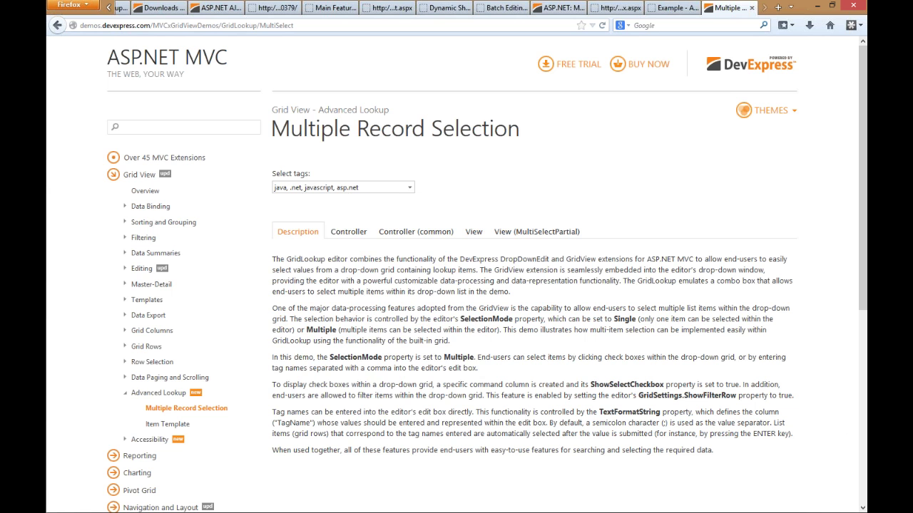
# Switch to the local sample site and open the DevExpress SharePoint 2013 demo site from its SharePoint feature list
pyautogui.click(618, 9)
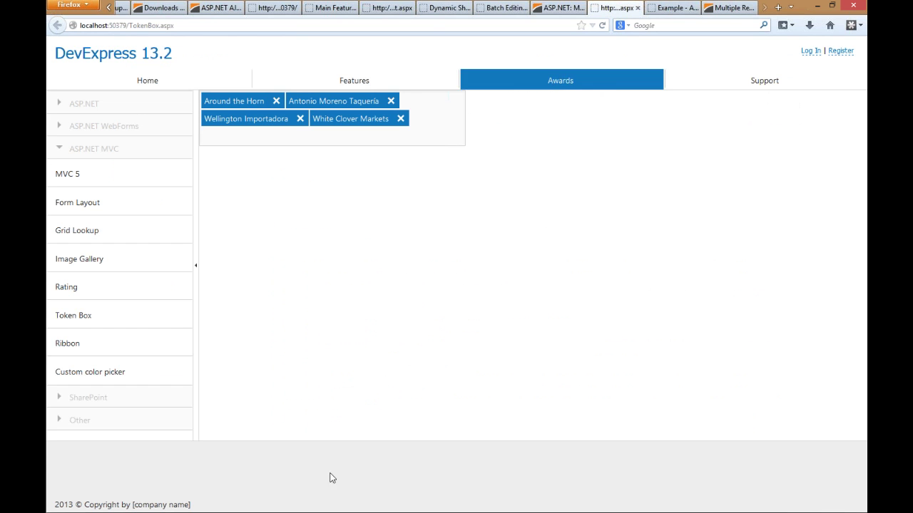
pyautogui.click(79, 399)
pyautogui.click(74, 205)
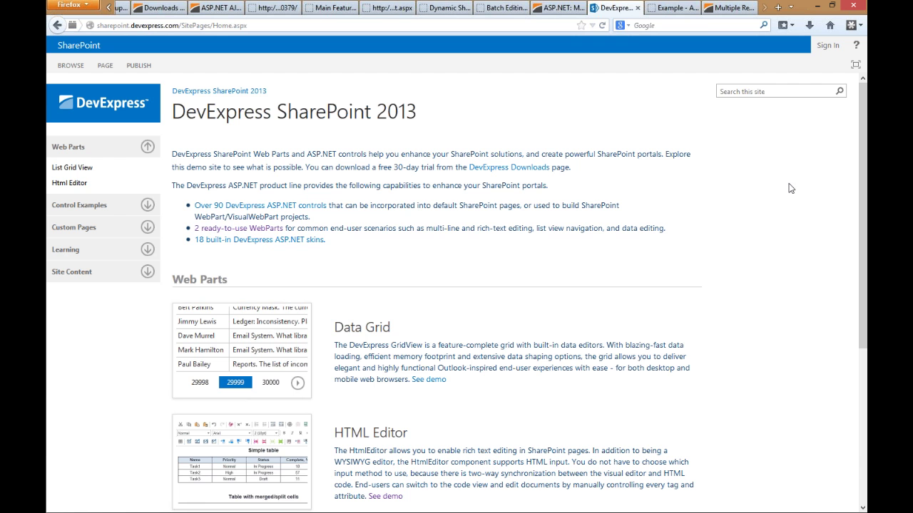
# Review the SharePoint 2013 demo home page, including its web parts and control examples, and highlight the page heading
pyautogui.scroll(-2, 861, 244)
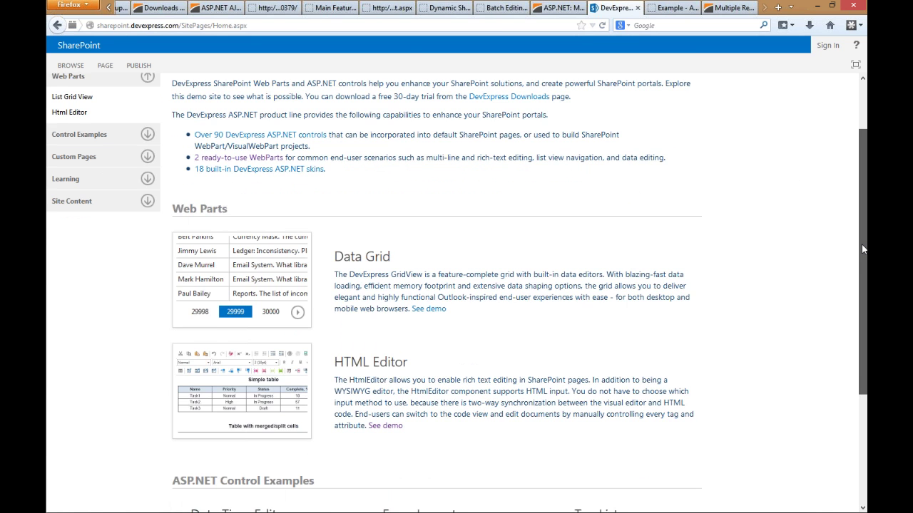
pyautogui.scroll(2, 862, 228)
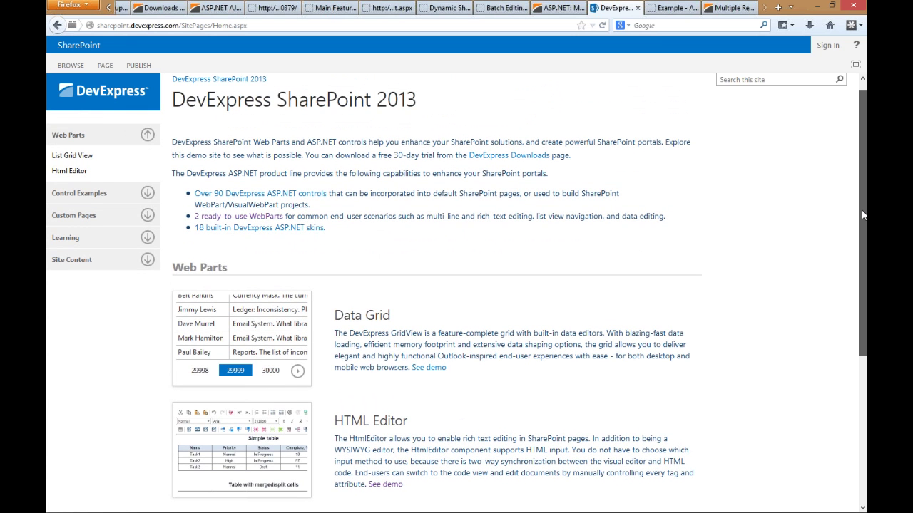
pyautogui.scroll(-5, 839, 275)
pyautogui.scroll(2, 841, 257)
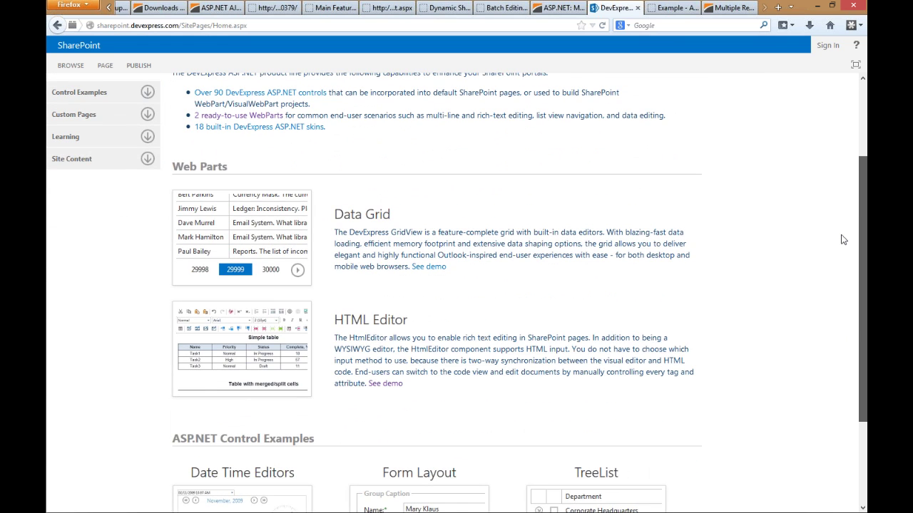
pyautogui.scroll(2, 841, 228)
pyautogui.scroll(1, 843, 215)
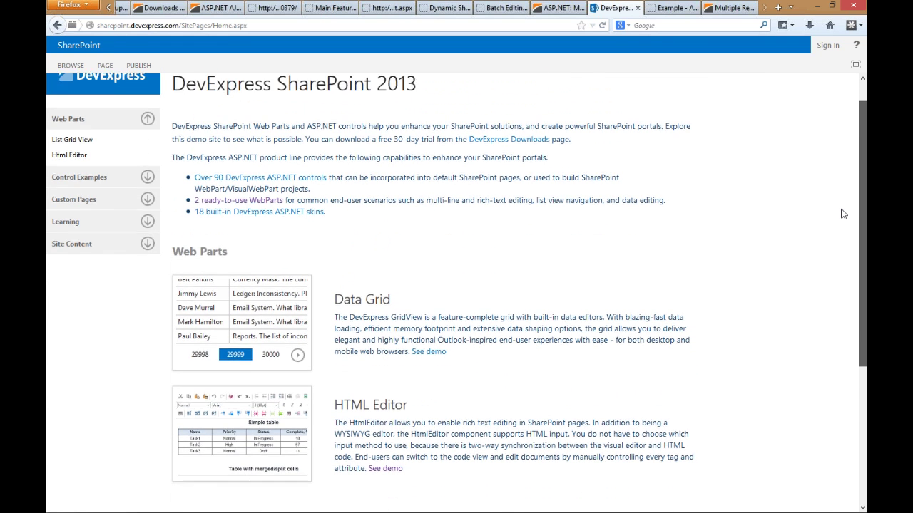
pyautogui.scroll(1, 844, 176)
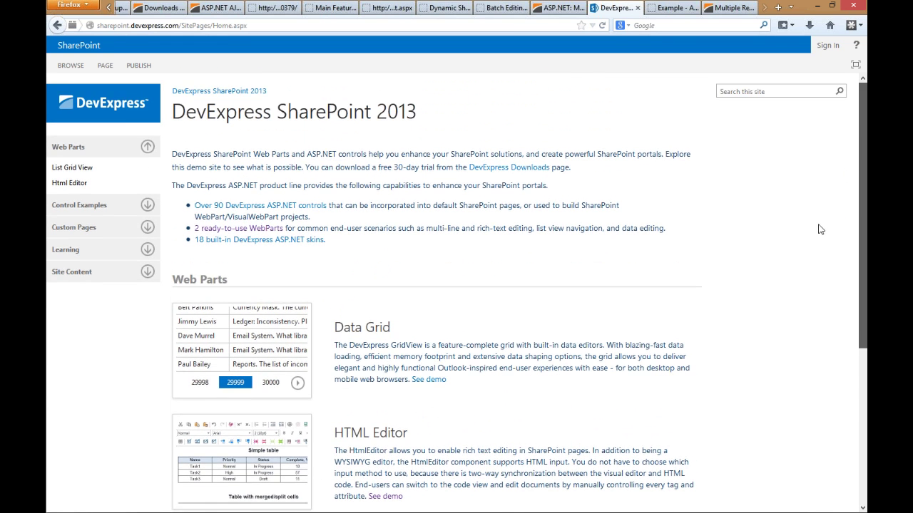
pyautogui.moveTo(427, 119); pyautogui.dragTo(174, 118)
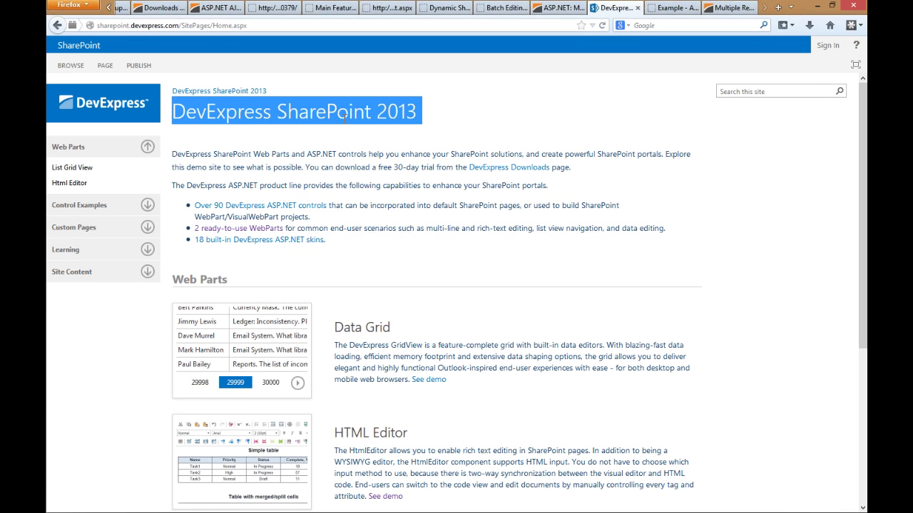
pyautogui.click(758, 400)
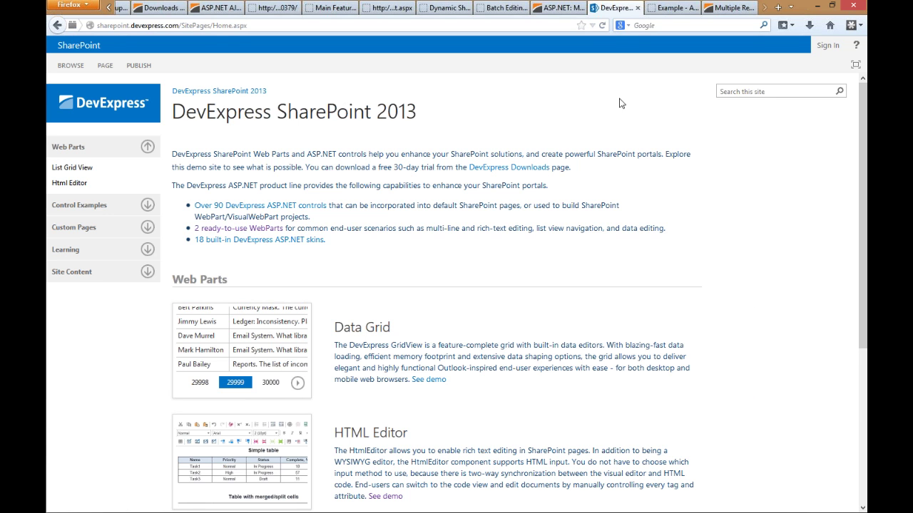
# Open the Date and Time Editors example under Control Examples and advance its calendar to February 2014
pyautogui.click(87, 208)
pyautogui.click(96, 191)
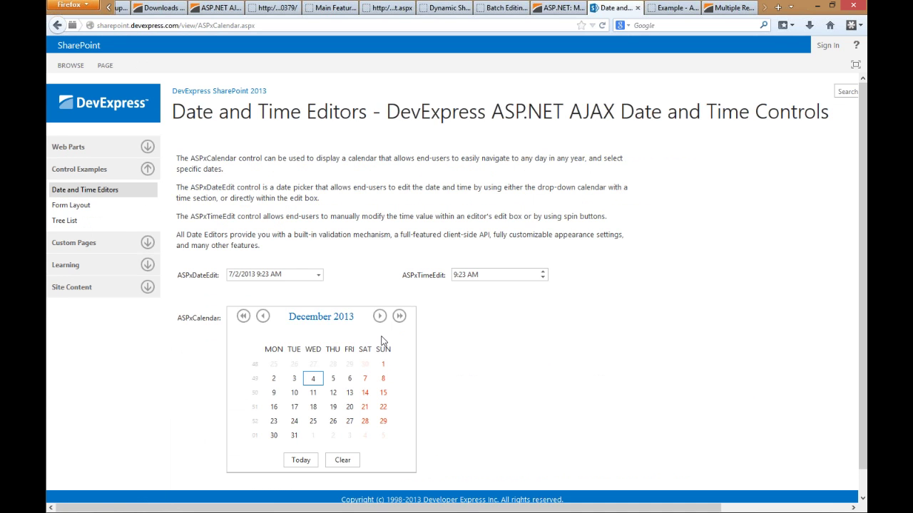
pyautogui.click(380, 316)
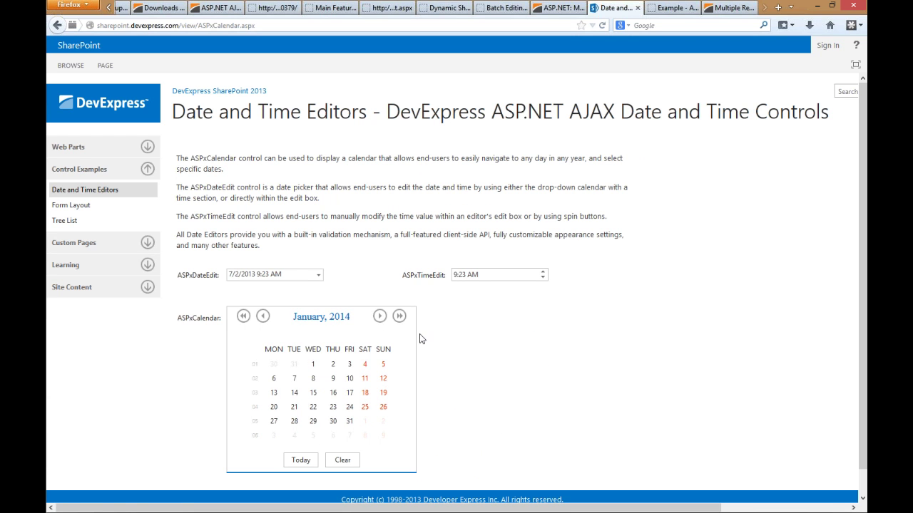
pyautogui.click(379, 316)
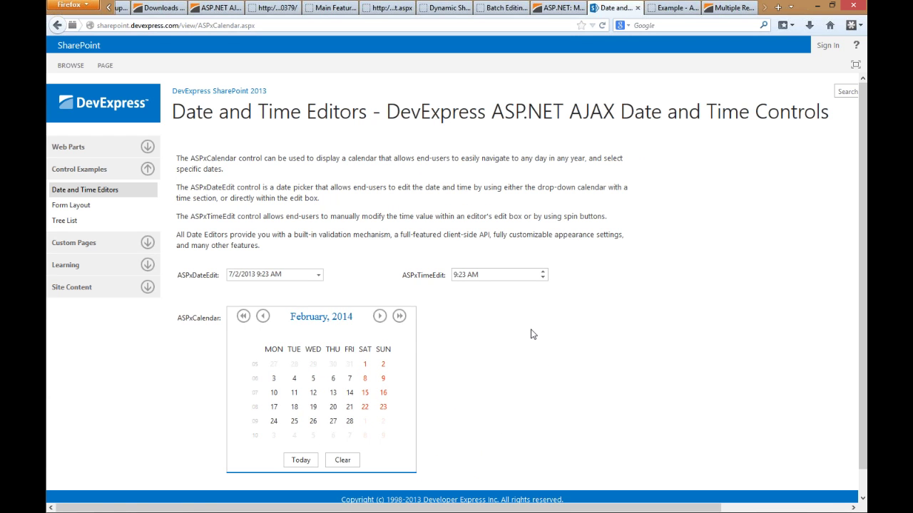
# Open the Tree List example, collapse the Enterprise portal task's branch, and select the last task under the financial statements branch
pyautogui.click(58, 221)
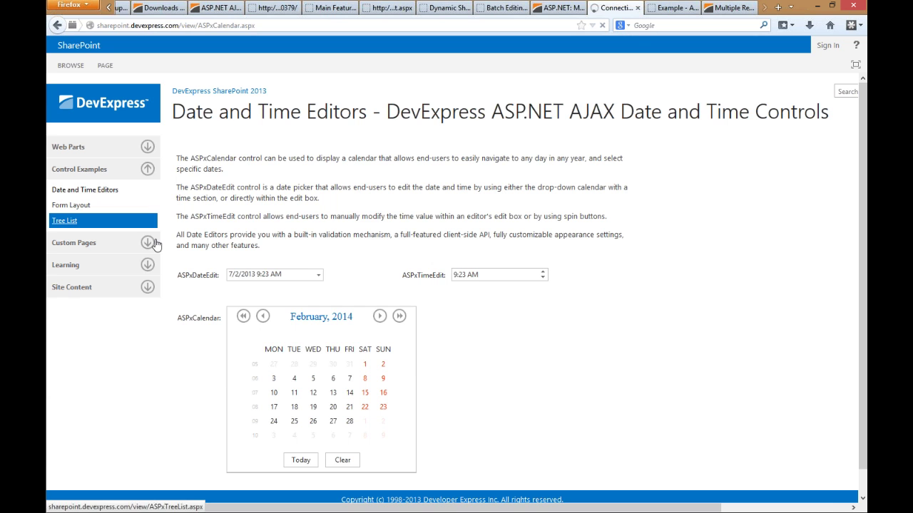
pyautogui.click(198, 239)
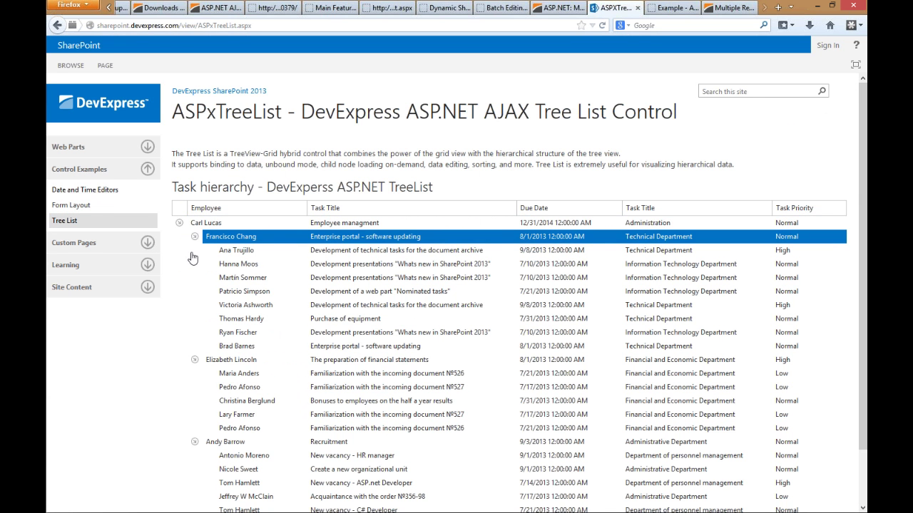
pyautogui.click(195, 238)
pyautogui.click(431, 322)
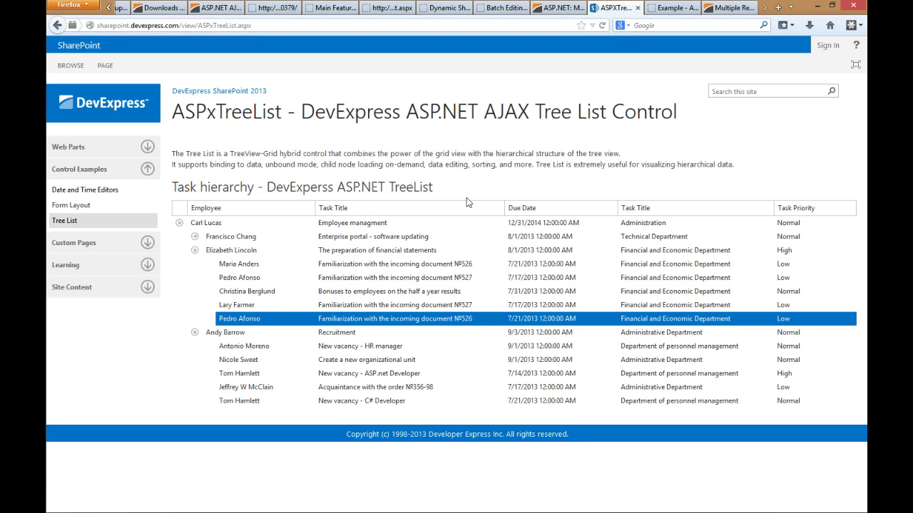
# Open the Form Layout example, set the gender to Female, and show the birth date calendar without changing the date
pyautogui.click(79, 208)
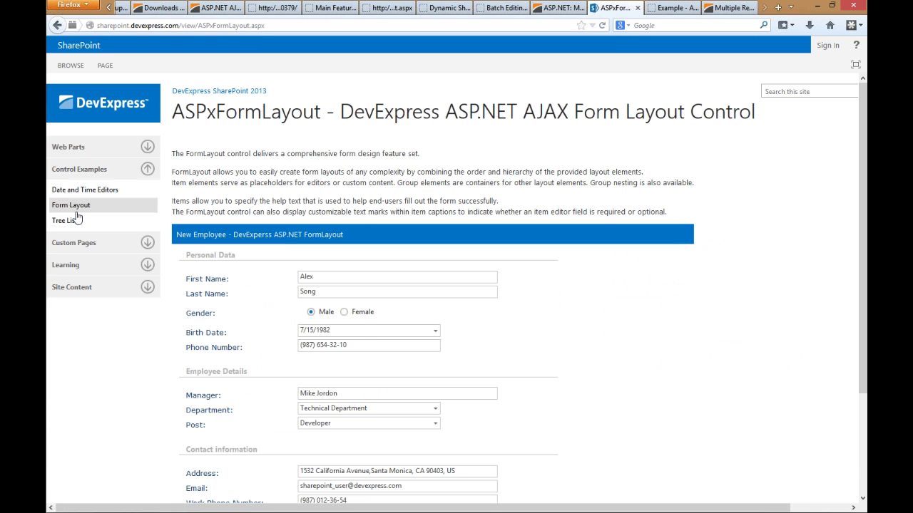
pyautogui.click(344, 313)
pyautogui.click(436, 332)
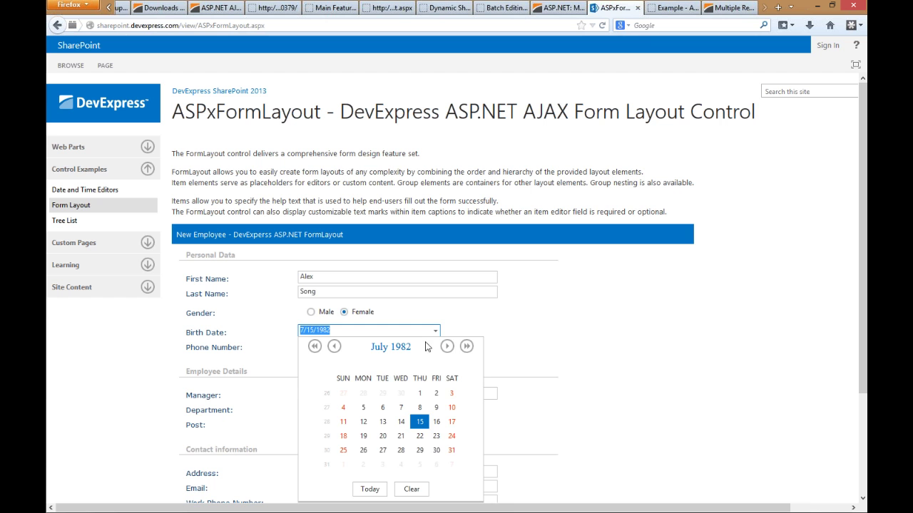
pyautogui.click(372, 296)
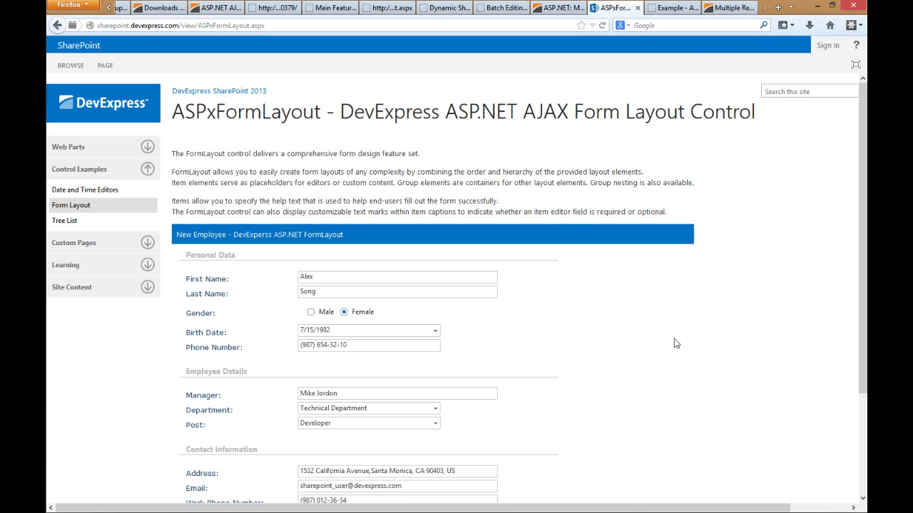
pyautogui.scroll(-2, 676, 342)
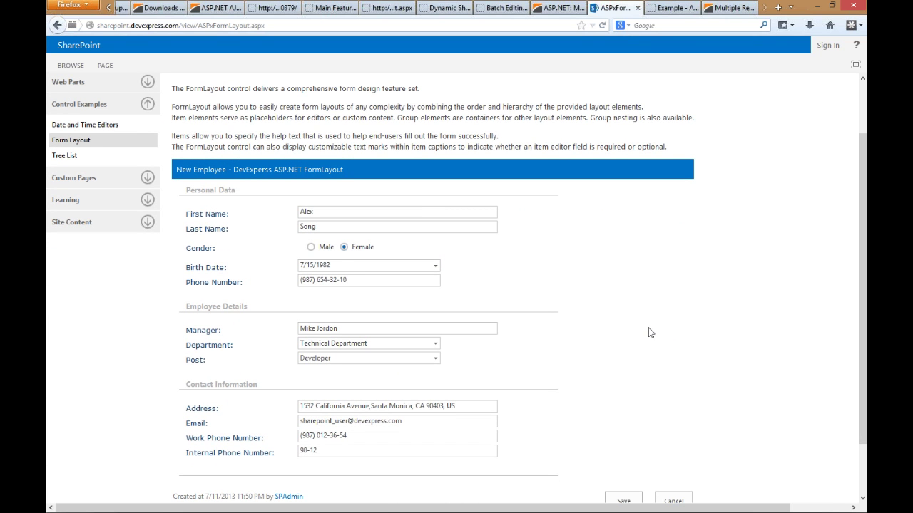
# Open the Custom SharePoint Edit Form under Custom Pages and look over its sections down to the task priority
pyautogui.click(141, 179)
pyautogui.click(106, 147)
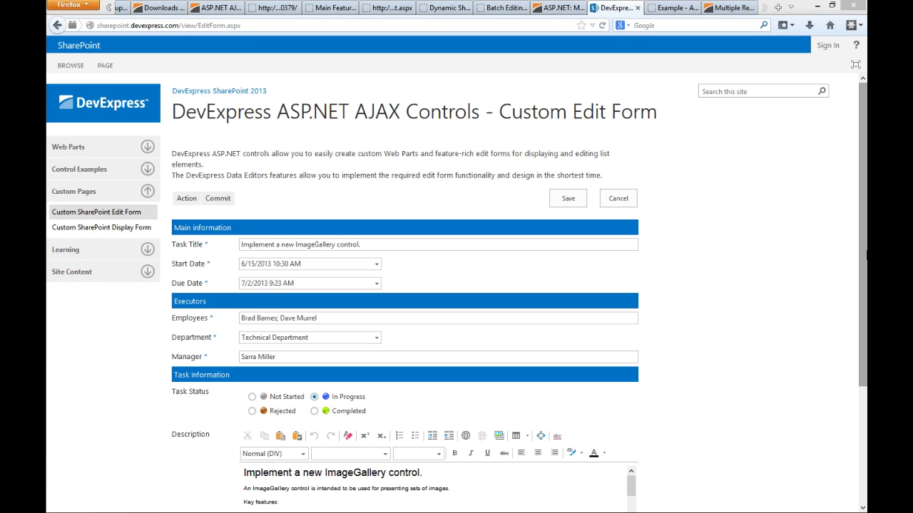
pyautogui.scroll(-1, 865, 330)
pyautogui.scroll(-3, 864, 335)
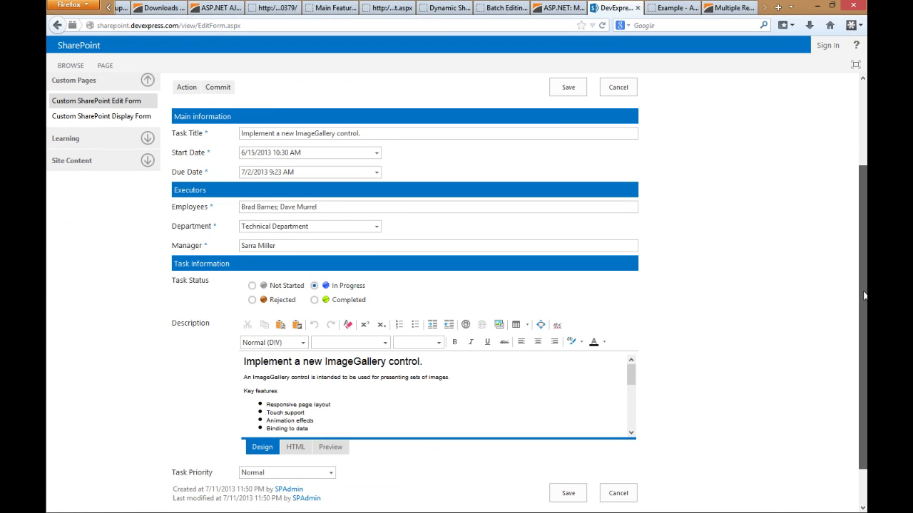
pyautogui.scroll(4, 864, 295)
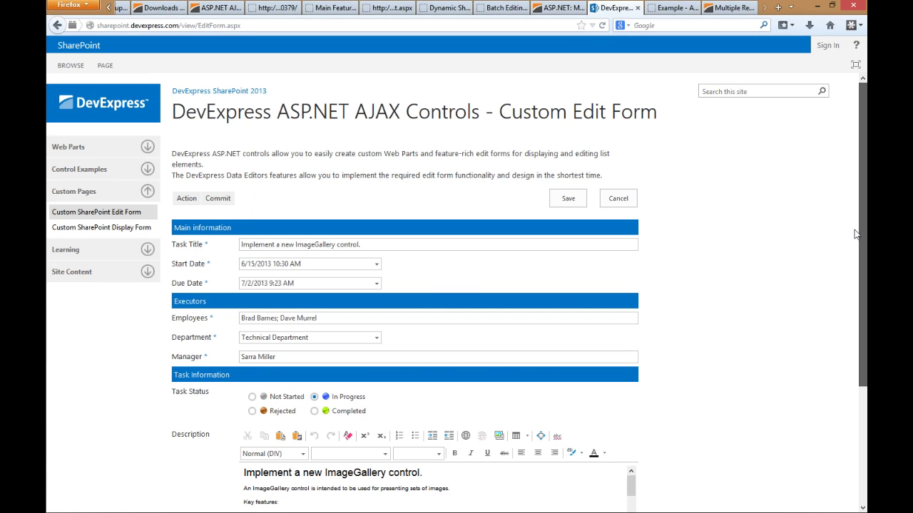
# Open the Download Examples page under Site Content, and go back through the visited pages to the local sample site
pyautogui.click(111, 279)
pyautogui.click(104, 258)
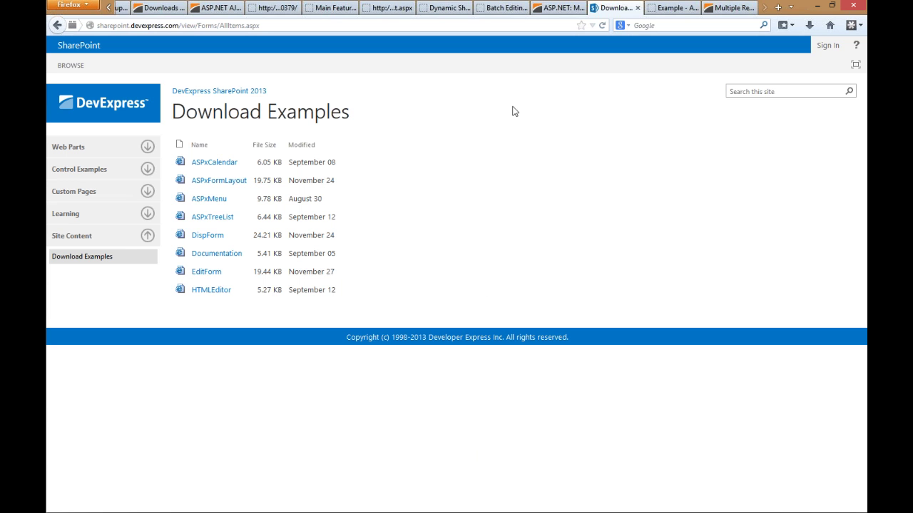
pyautogui.click(58, 25)
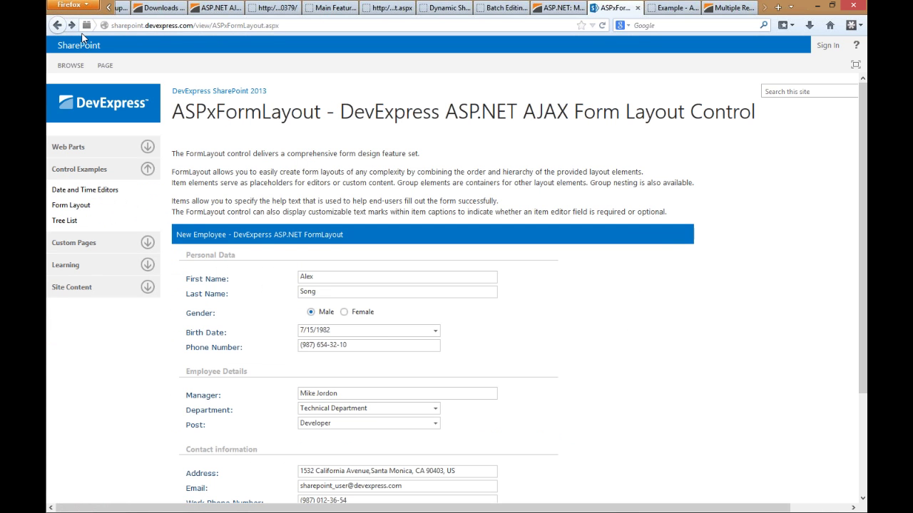
pyautogui.click(58, 25)
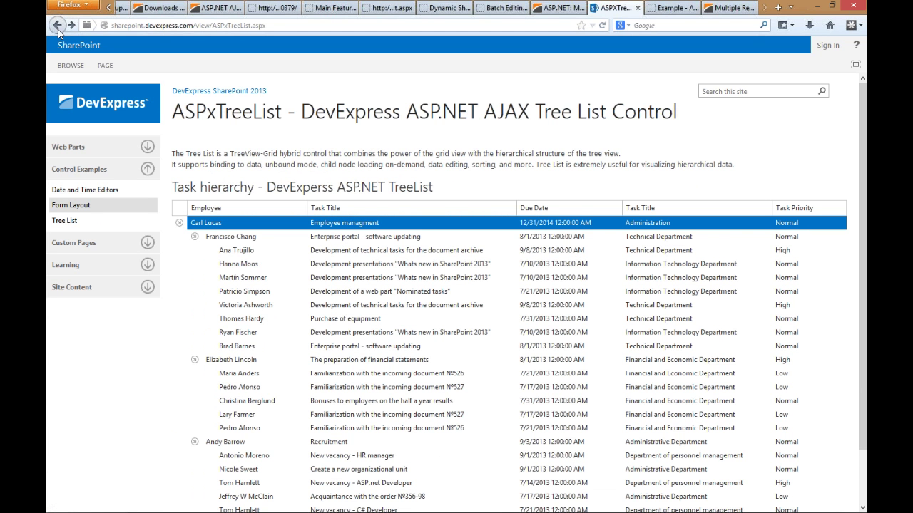
pyautogui.click(57, 29)
pyautogui.click(57, 29)
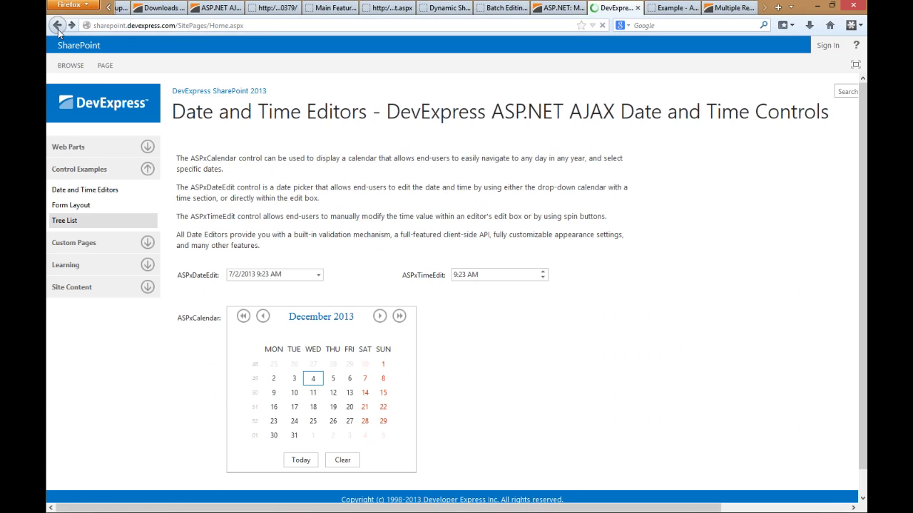
# List the Other features on the local sample site, and open the Sales Dashboard sample from the ASP.NET Demos launcher
pyautogui.click(116, 352)
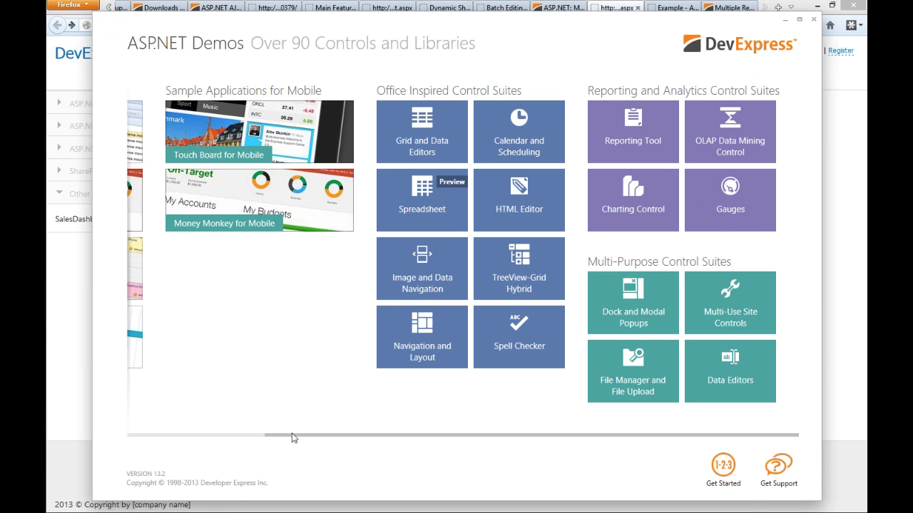
pyautogui.moveTo(219, 434); pyautogui.dragTo(132, 433)
pyautogui.click(250, 437)
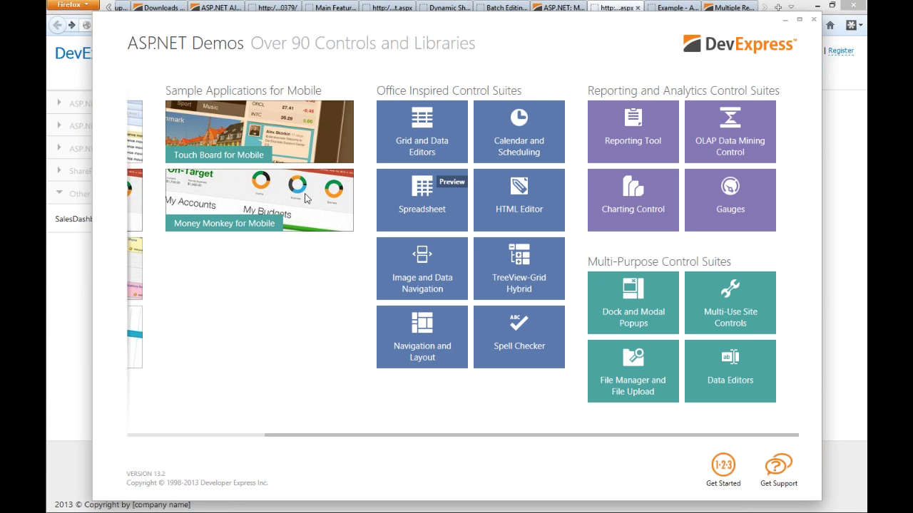
pyautogui.scroll(2, 217, 440)
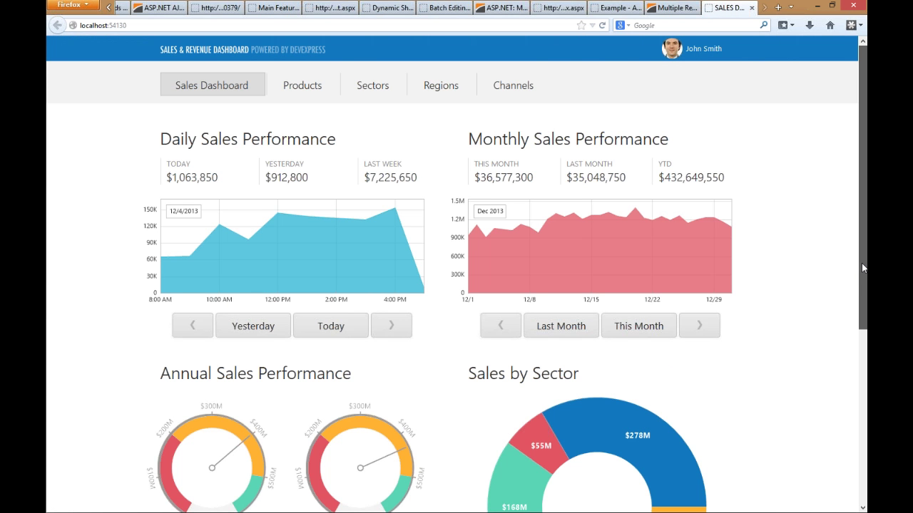
# Look over the charts and gauges on the Sales Dashboard page, and inspect the 2:00 PM point of the daily sales chart
pyautogui.moveTo(861, 267); pyautogui.dragTo(859, 378)
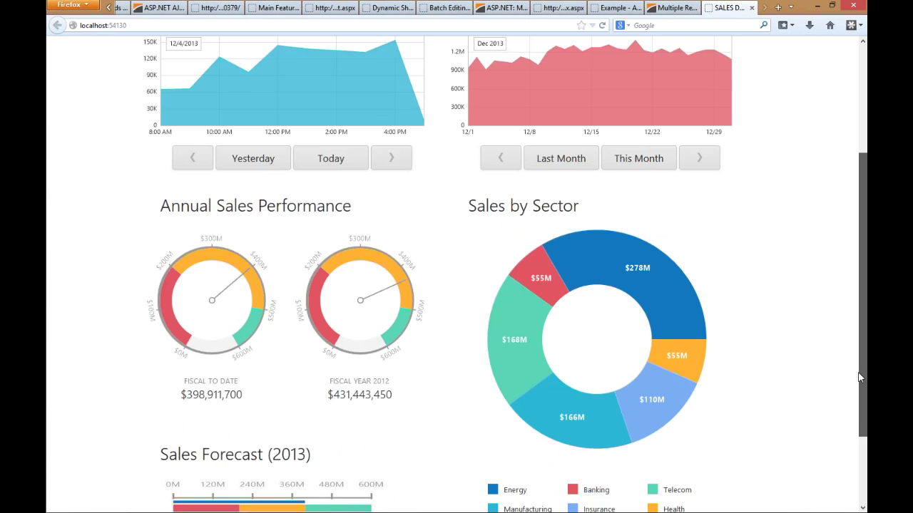
pyautogui.scroll(-2, 847, 289)
pyautogui.press('Home')
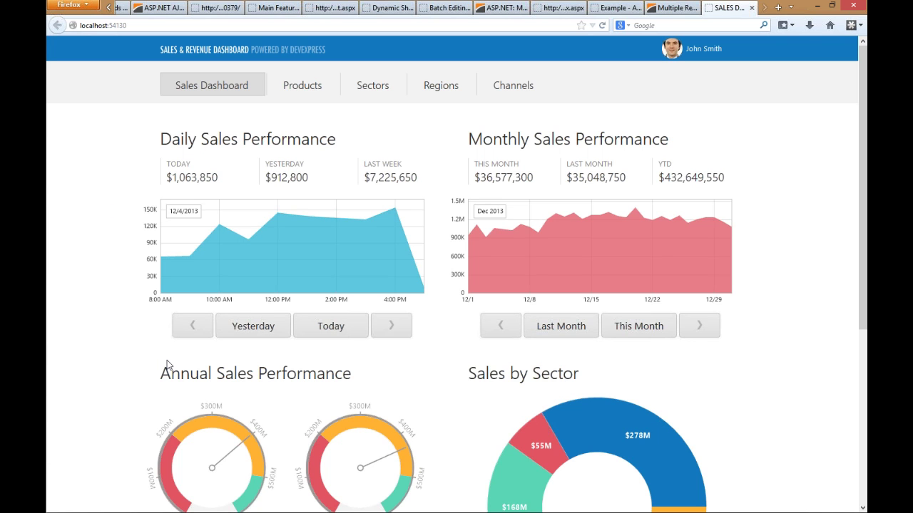
pyautogui.click(336, 332)
pyautogui.moveTo(337, 265)
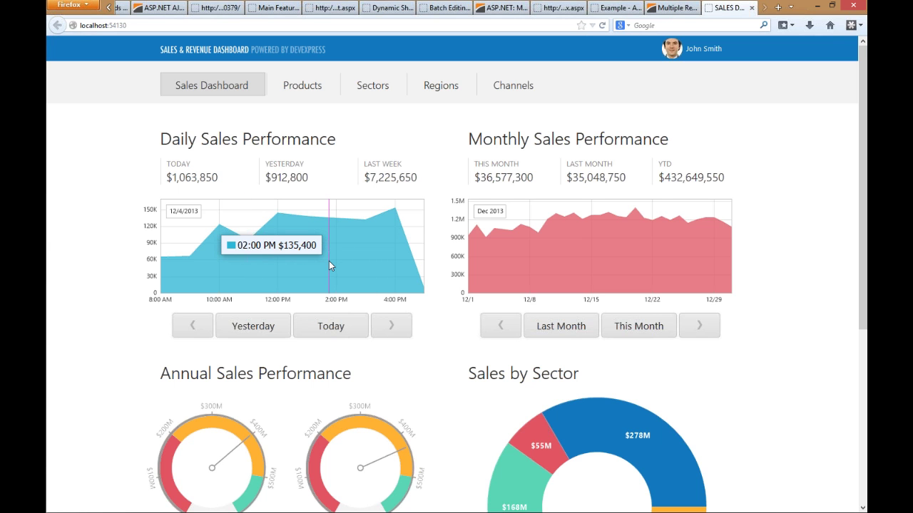
pyautogui.click(693, 331)
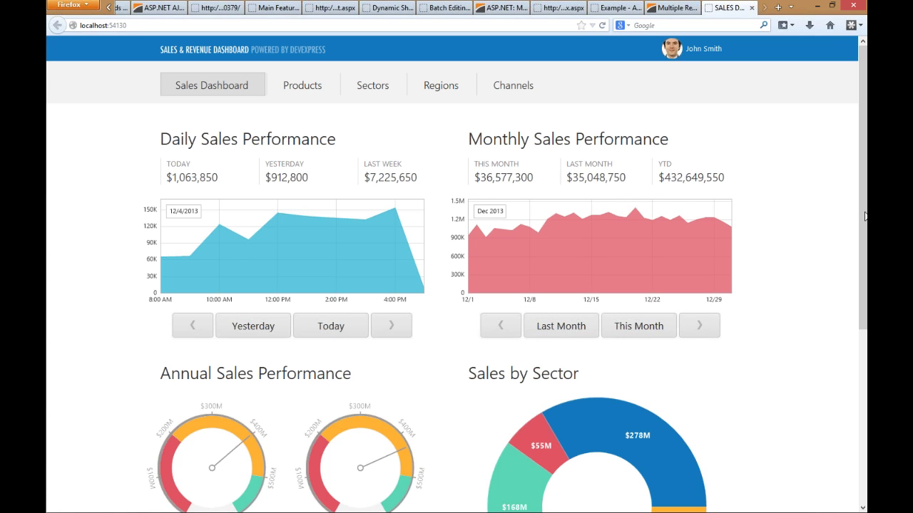
# Open the dashboard's Products page, switch to the Sectors page, and bring the Sector Sales by Range timeline into view
pyautogui.click(298, 85)
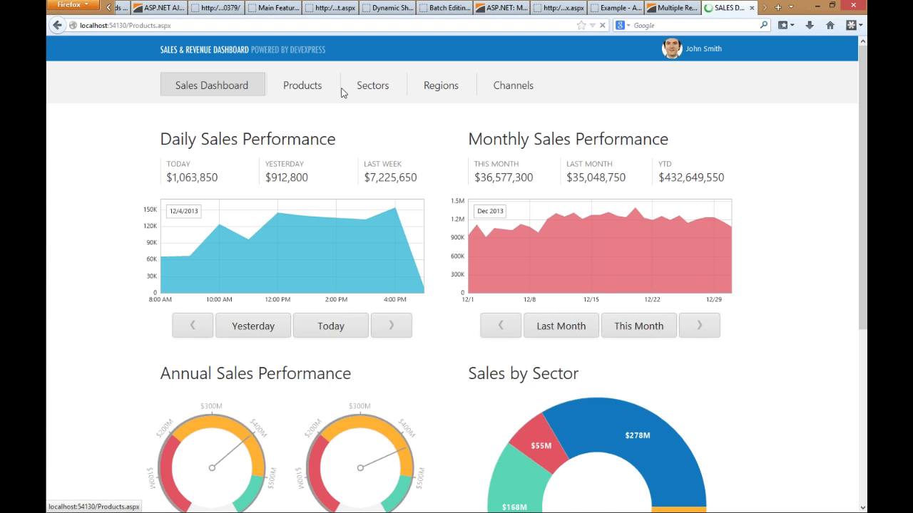
pyautogui.click(366, 87)
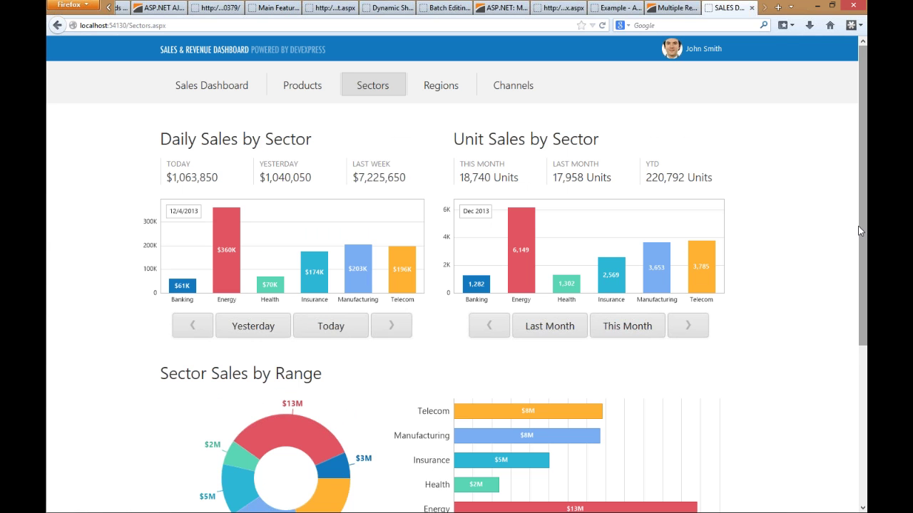
pyautogui.scroll(-5, 848, 278)
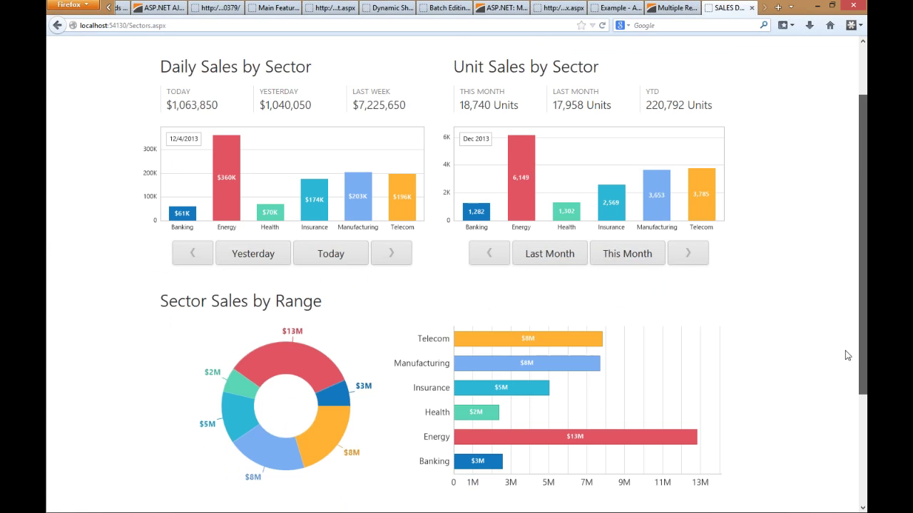
pyautogui.scroll(3, 846, 271)
pyautogui.scroll(-3, 846, 353)
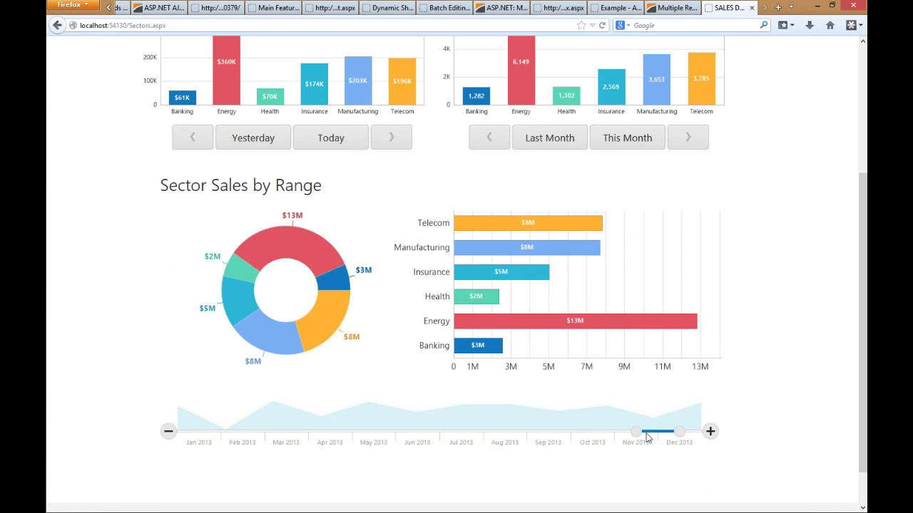
# Set the Sector Sales by Range period to Mar 2013 through Aug 2013, and close the Sales Dashboard sample
pyautogui.moveTo(639, 432); pyautogui.dragTo(461, 432)
pyautogui.moveTo(603, 436); pyautogui.dragTo(429, 437)
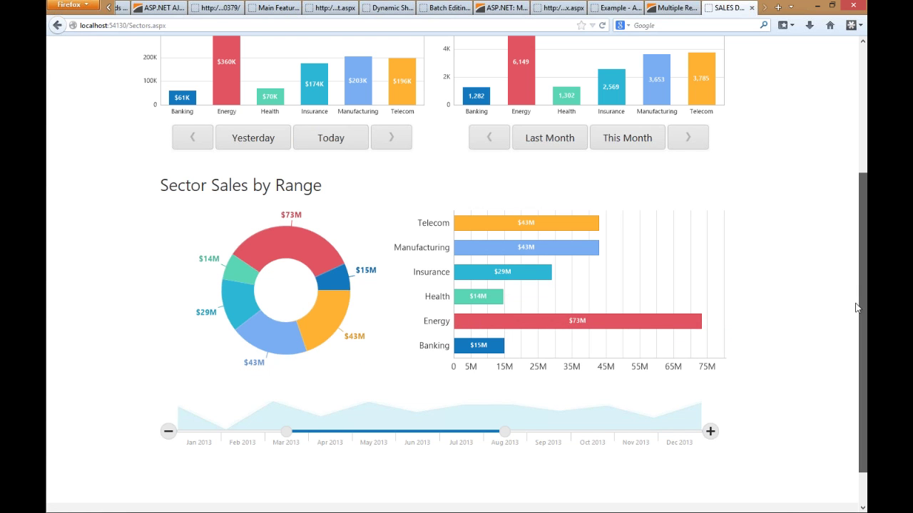
pyautogui.moveTo(861, 342); pyautogui.dragTo(862, 207)
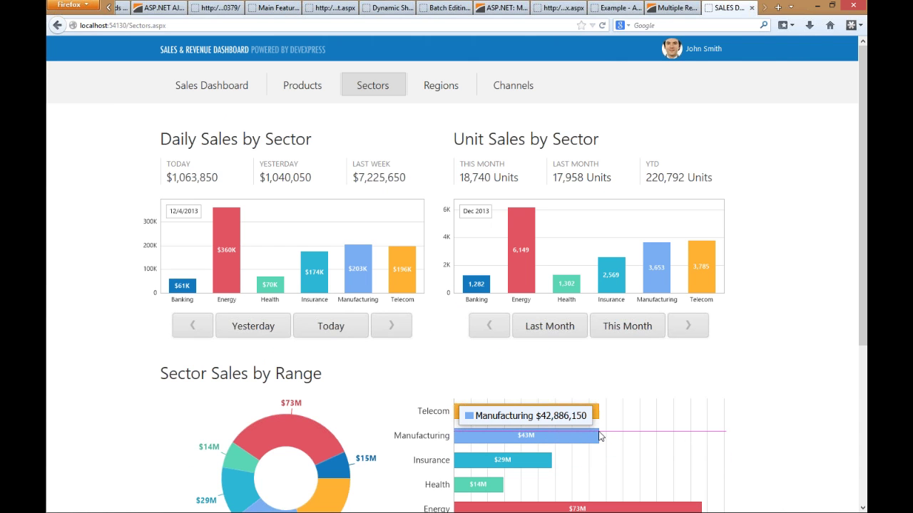
pyautogui.click(753, 7)
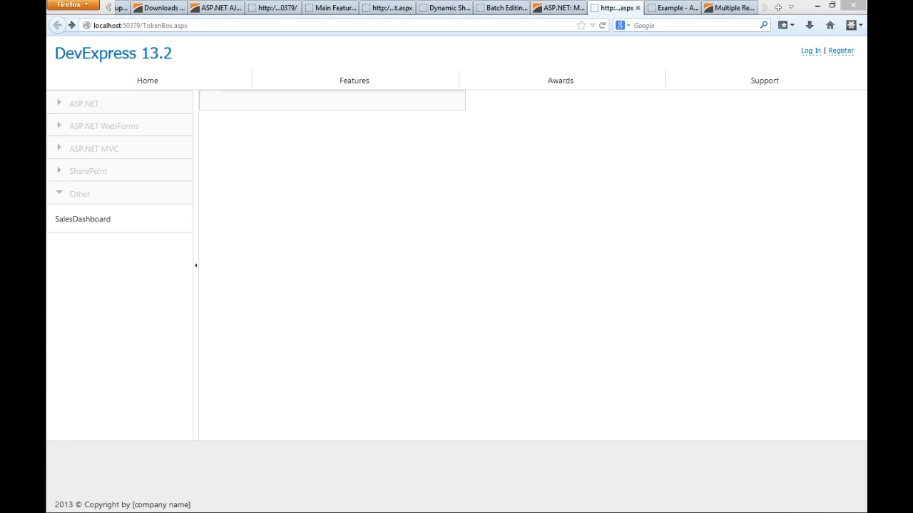
# Switch to File Explorer and open the Public Documents folder under Users\Public on the C: drive
pyautogui.press('super+e')
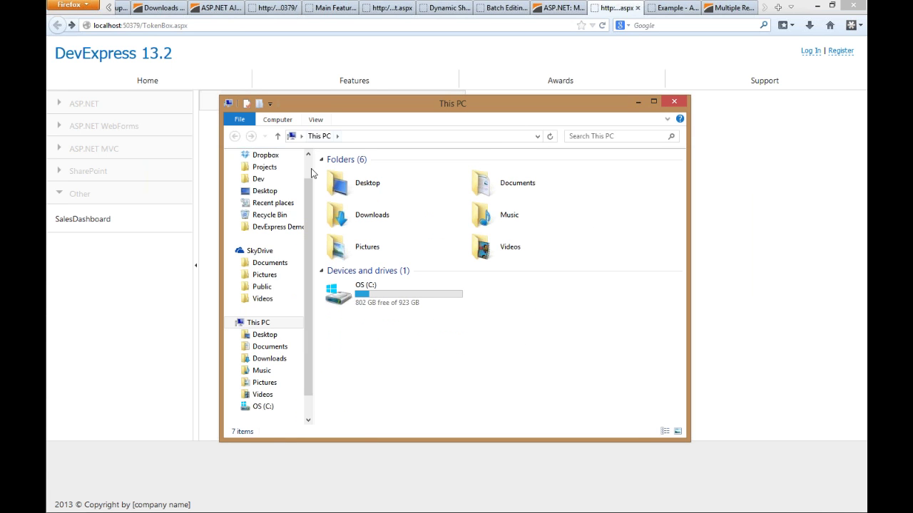
pyautogui.scroll(1, 311, 172)
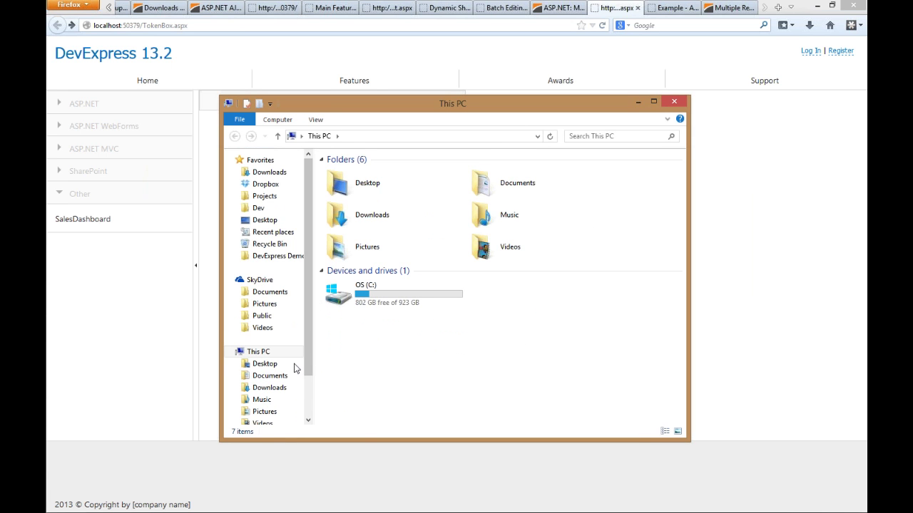
pyautogui.scroll(-2, 311, 424)
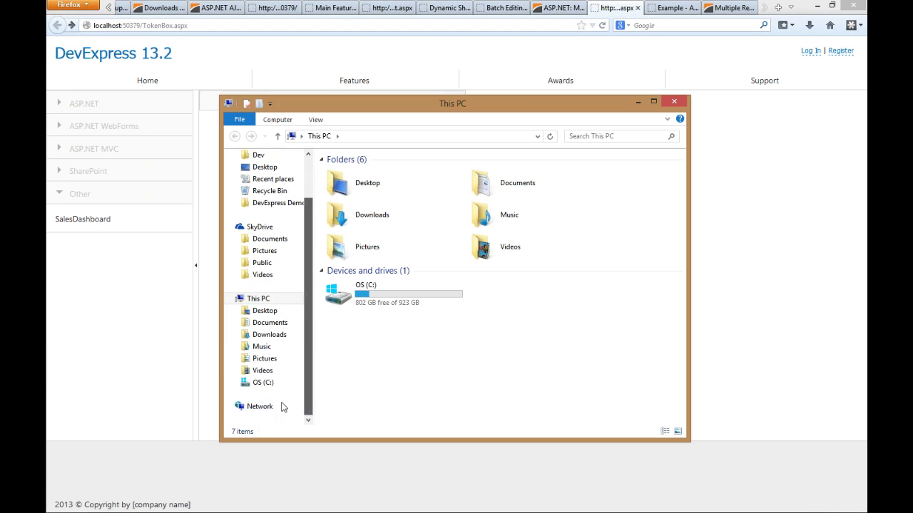
pyautogui.click(272, 383)
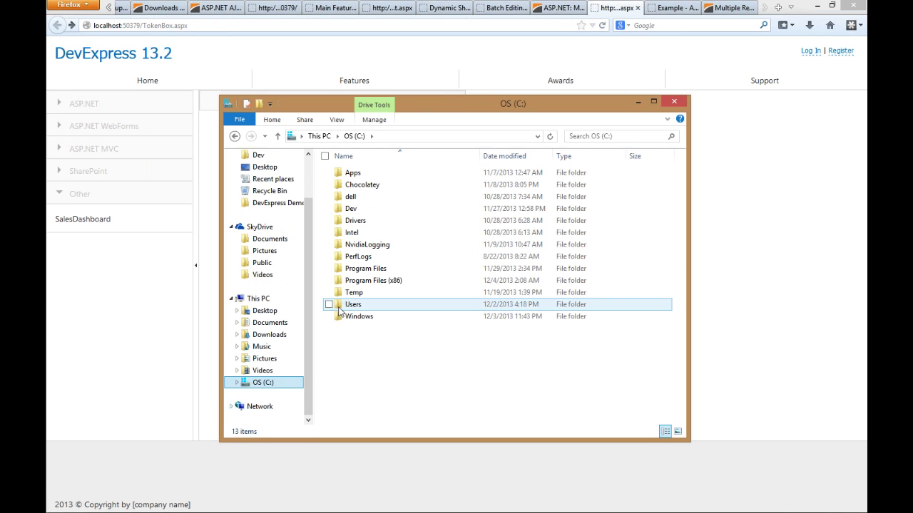
pyautogui.doubleClick(339, 312)
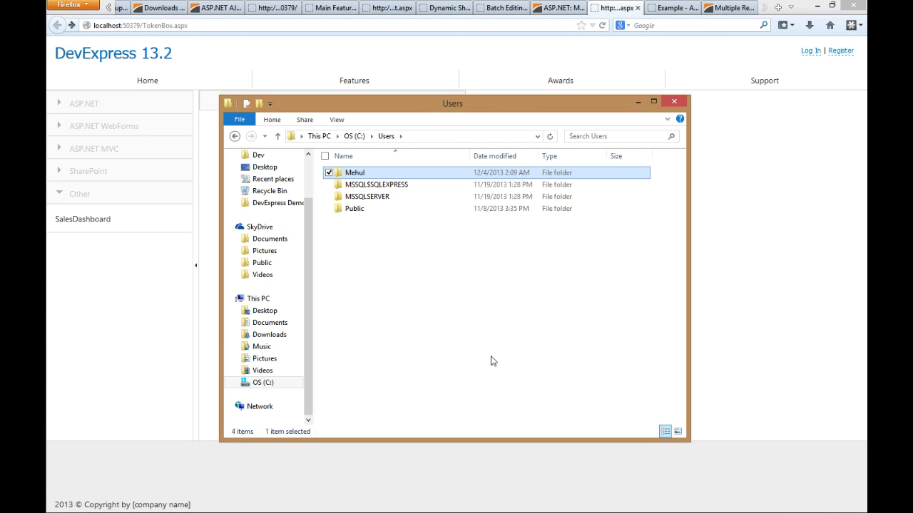
pyautogui.doubleClick(353, 211)
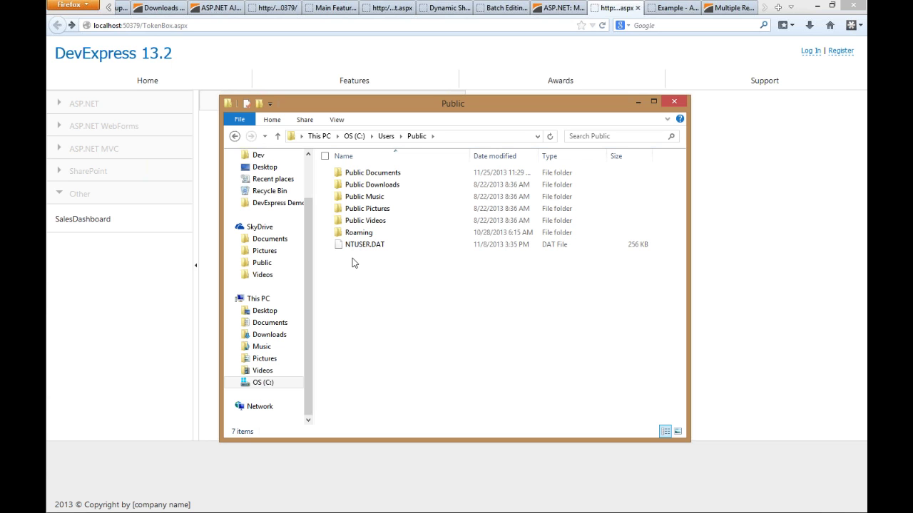
pyautogui.doubleClick(374, 172)
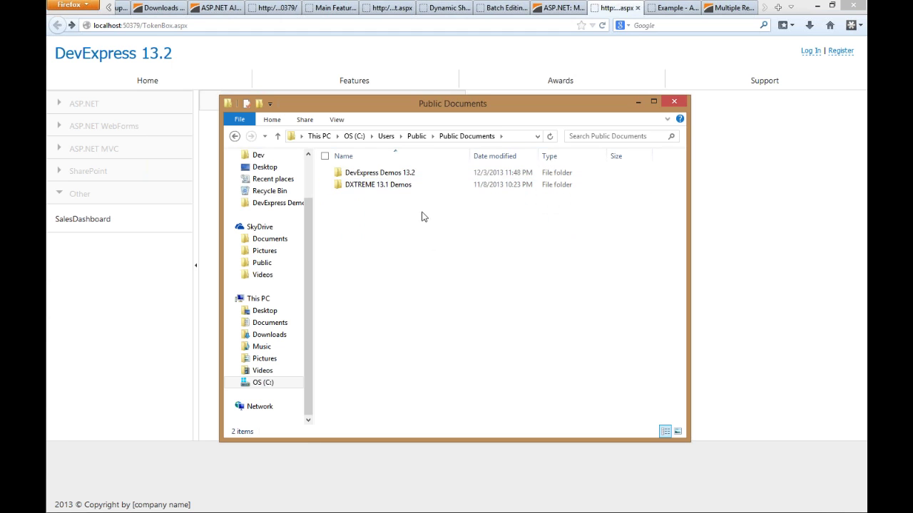
# Open the Components folder inside DevExpress Demos 13.2 and show its full path, highlighting the C:\Users\Public\Documents\ portion
pyautogui.click(385, 174)
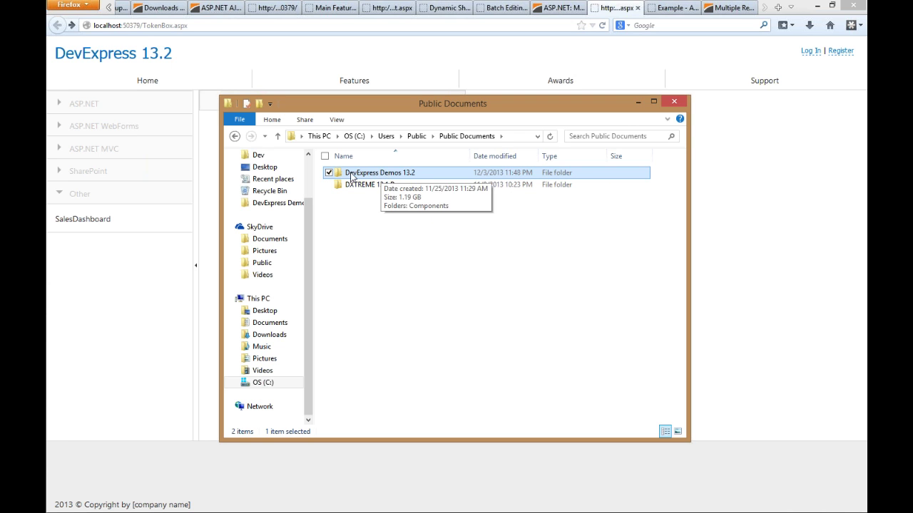
pyautogui.doubleClick(362, 176)
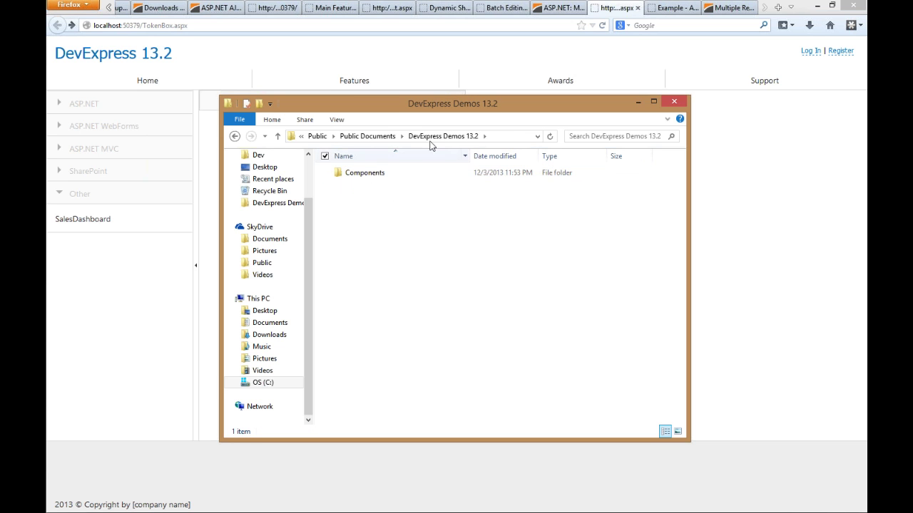
pyautogui.doubleClick(370, 178)
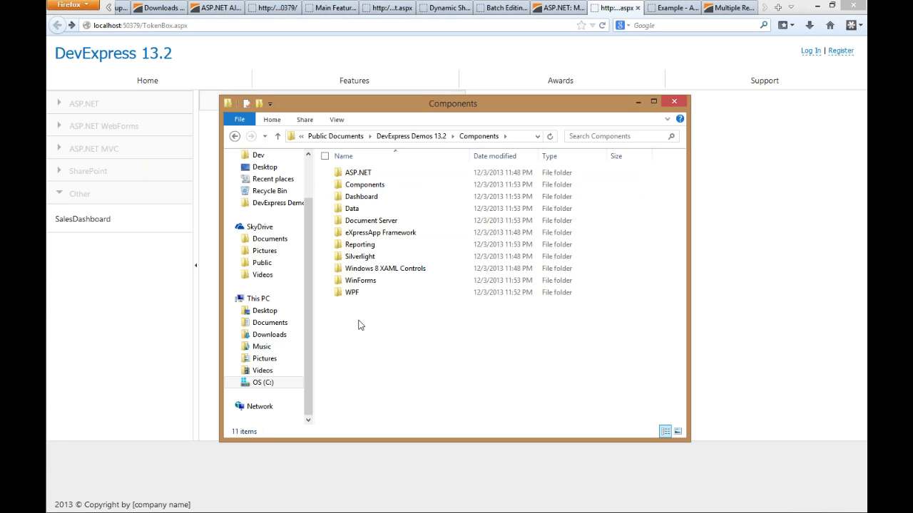
pyautogui.click(512, 138)
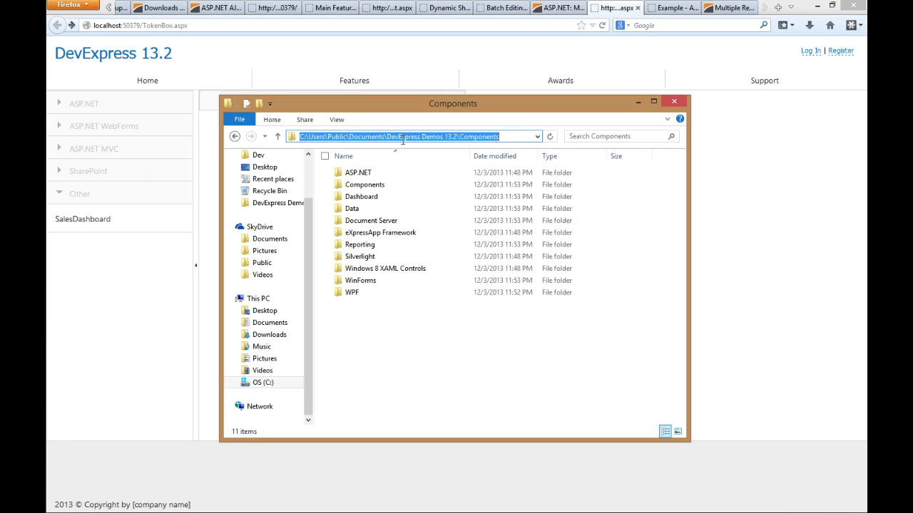
pyautogui.moveTo(390, 137); pyautogui.dragTo(258, 146)
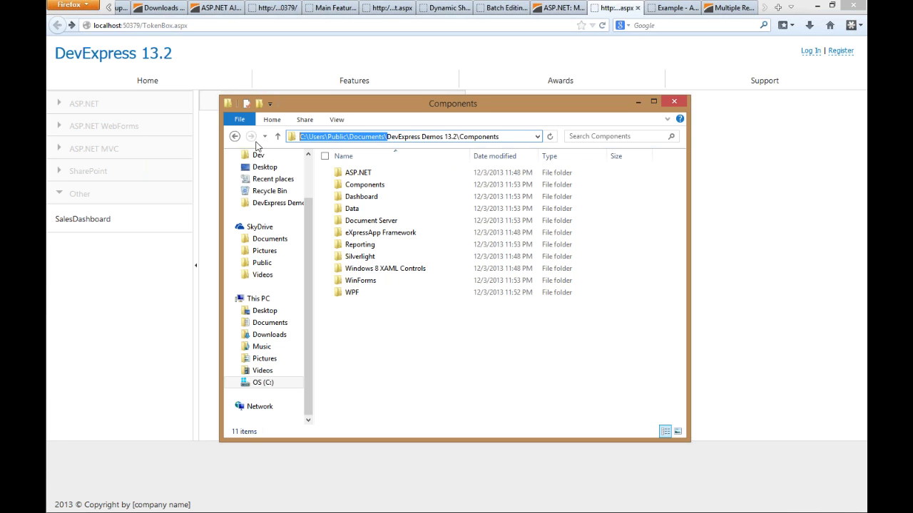
pyautogui.doubleClick(403, 136)
pyautogui.click(477, 346)
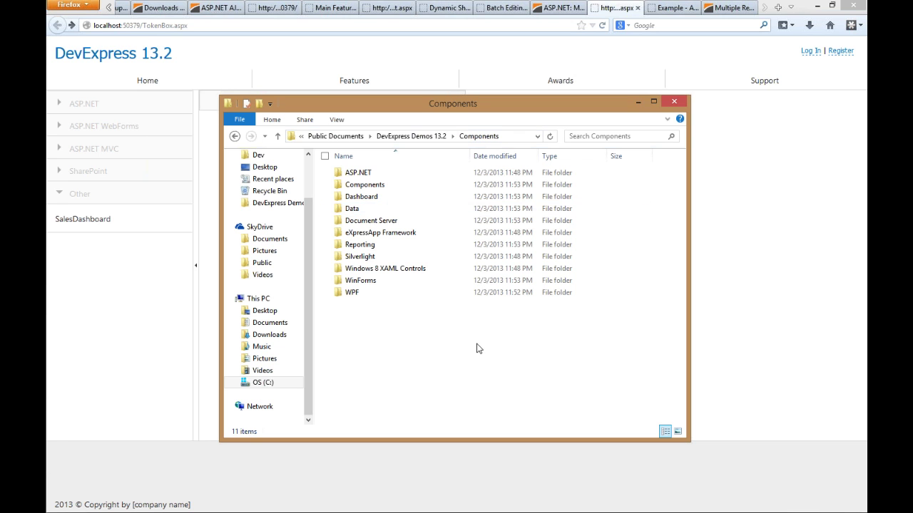
# Open the CS folder under ASP.NET and select the DevExpress.SalesDemo folder
pyautogui.doubleClick(356, 173)
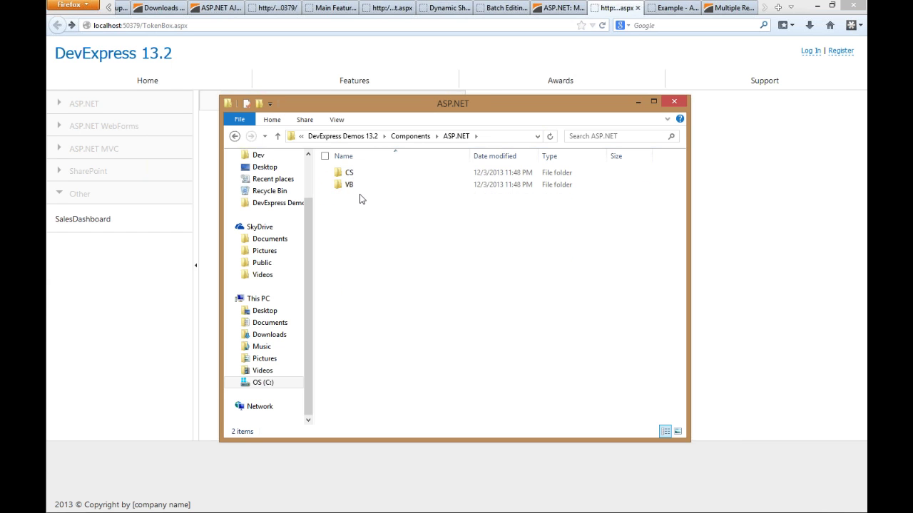
pyautogui.doubleClick(348, 175)
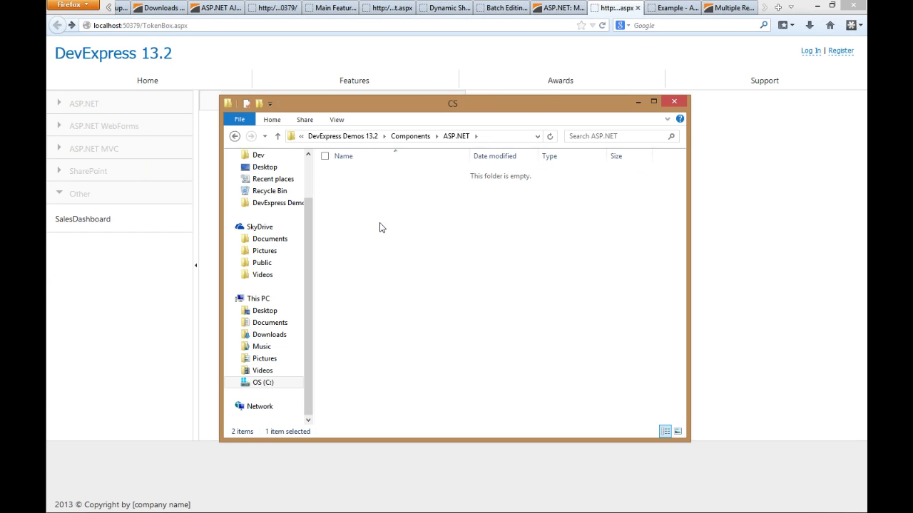
pyautogui.scroll(-2, 397, 250)
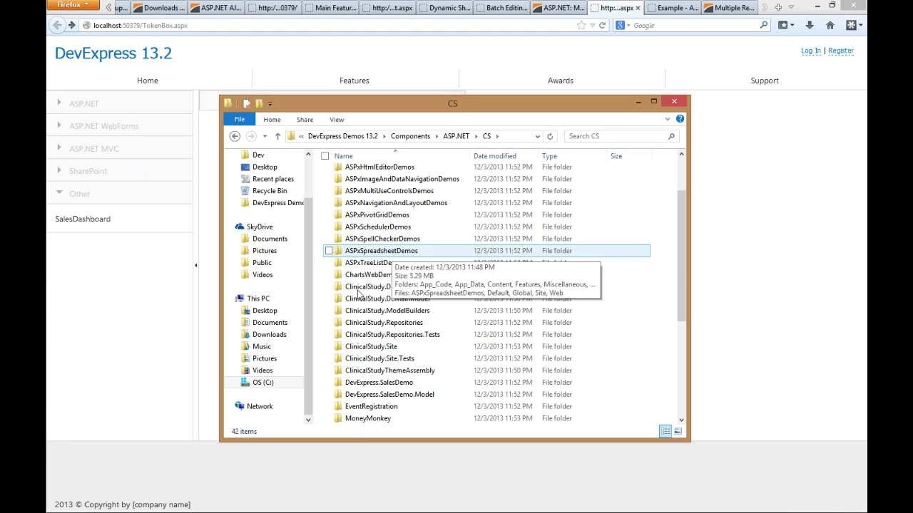
pyautogui.moveTo(682, 277); pyautogui.dragTo(681, 381)
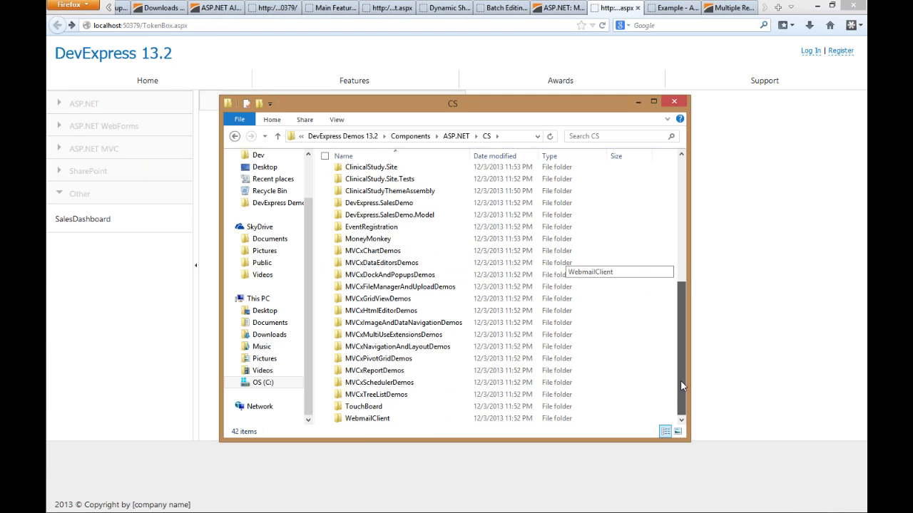
pyautogui.click(499, 203)
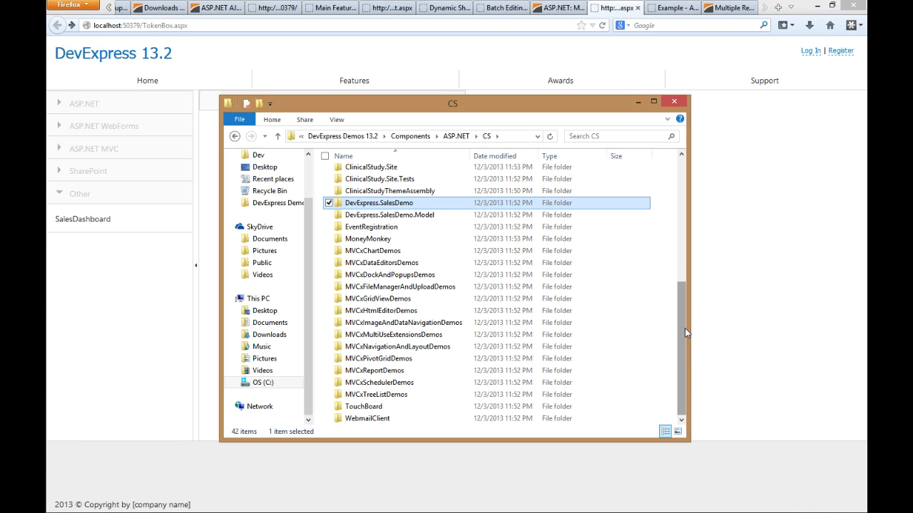
# Select the ClinicalStudy.DemoData folder and look through the full list of C# demo folders
pyautogui.scroll(4, 620, 343)
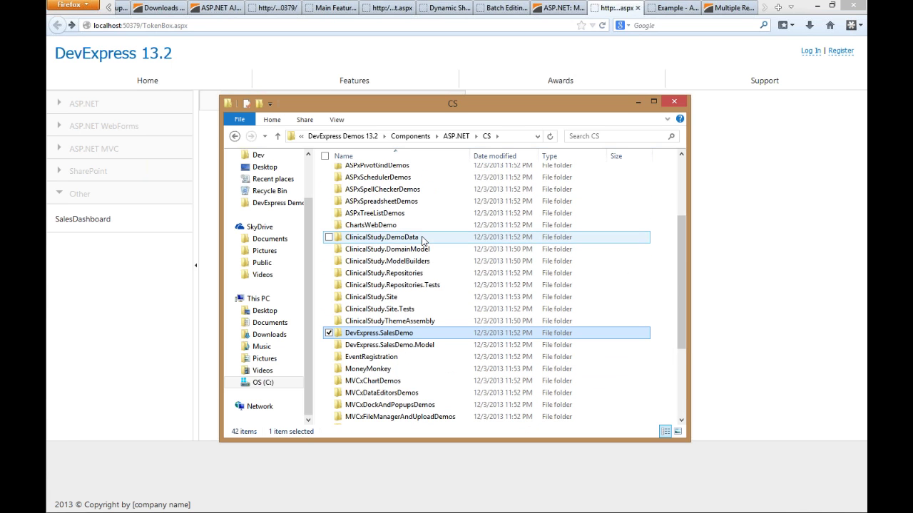
pyautogui.click(421, 239)
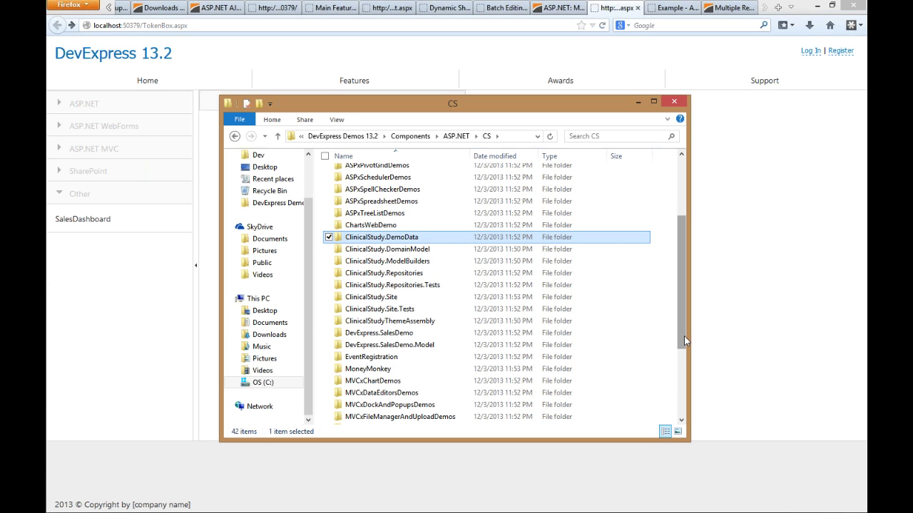
pyautogui.moveTo(681, 339); pyautogui.dragTo(683, 262)
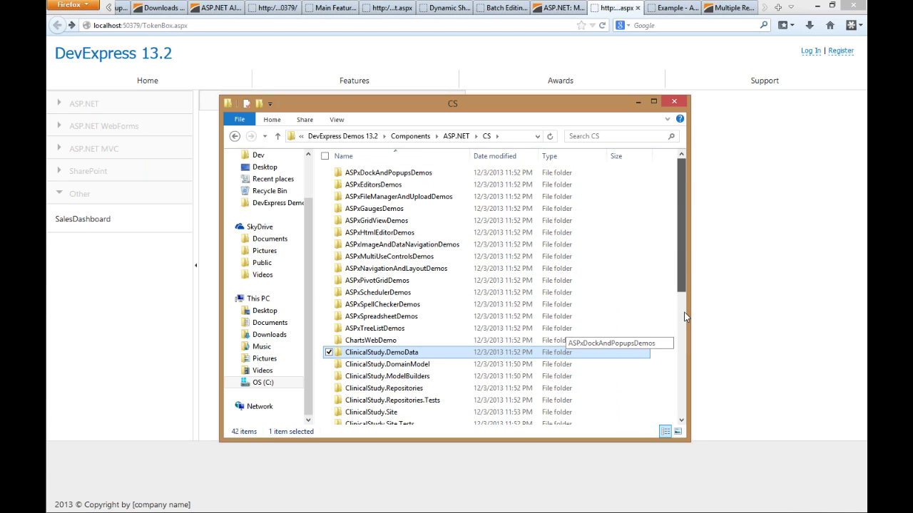
pyautogui.scroll(-2, 684, 318)
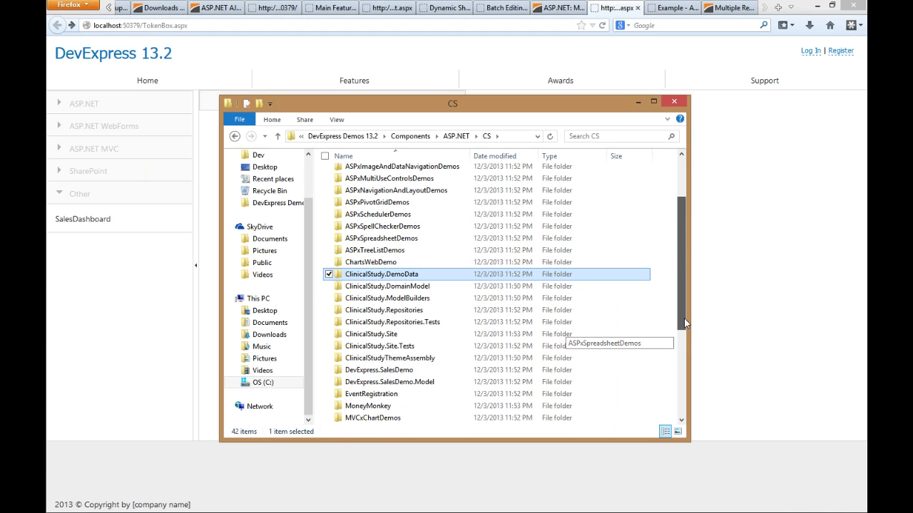
pyautogui.moveTo(684, 318); pyautogui.dragTo(679, 419)
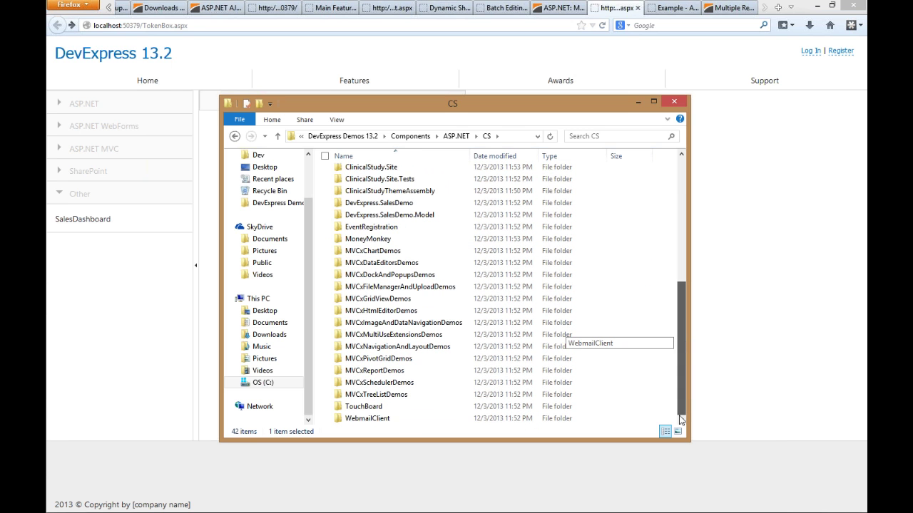
pyautogui.click(678, 285)
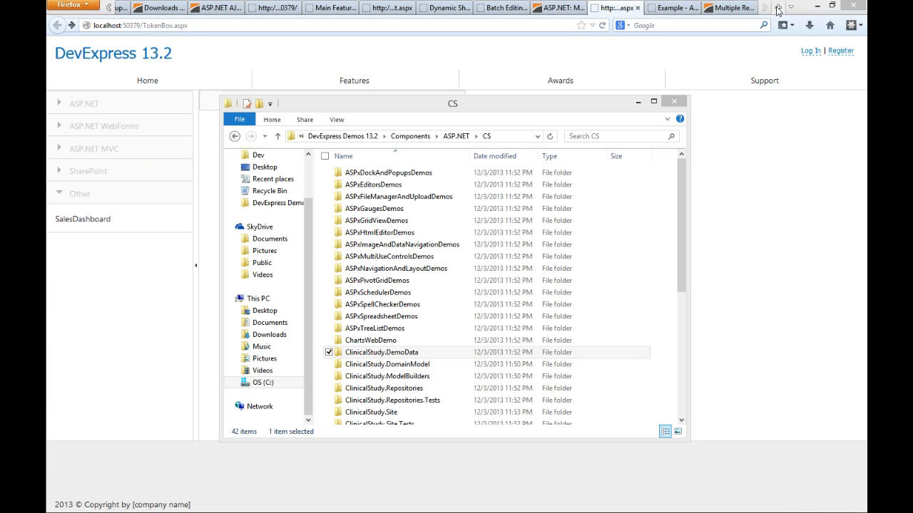
# Switch to Firefox and open the September 18, 2013 community.devexpress.com blog post about the Clinical Study theme in a new tab
pyautogui.click(779, 48)
pyautogui.hotkey('ctrl', 't')
pyautogui.write('https://community.devexpress.com/blogs/aspnet/archive/2013/09/18/do-you-like-this-custom-theme-for-devexpress-asp-net-amp-mvc-controls.aspx')
pyautogui.press('Return')
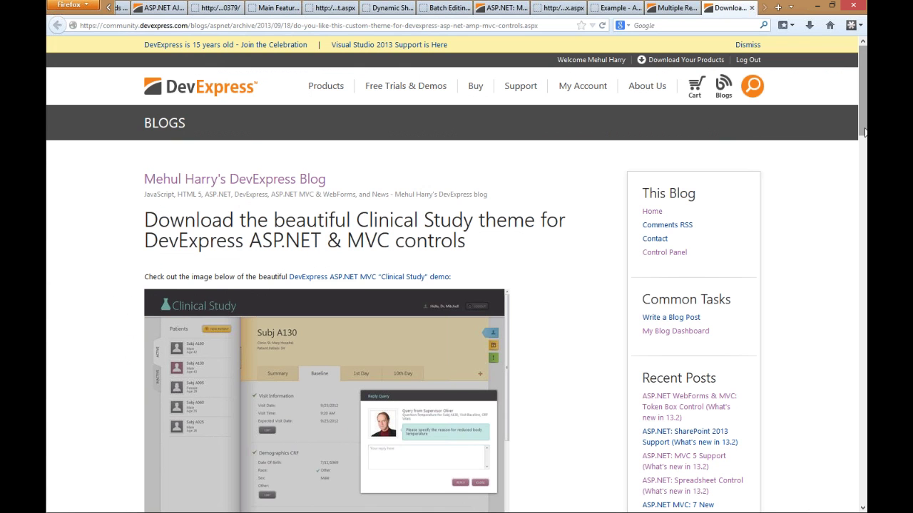
# Read through the Clinical Study theme post, including its custom theme, disclaimers, download, customization and full-theme request sections, and return to its beginning
pyautogui.moveTo(864, 139); pyautogui.dragTo(863, 164)
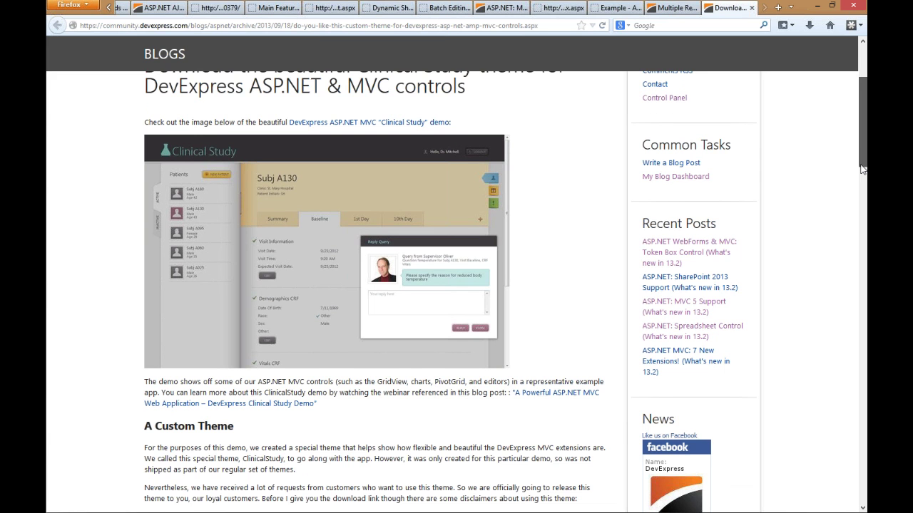
pyautogui.moveTo(861, 167); pyautogui.dragTo(862, 169)
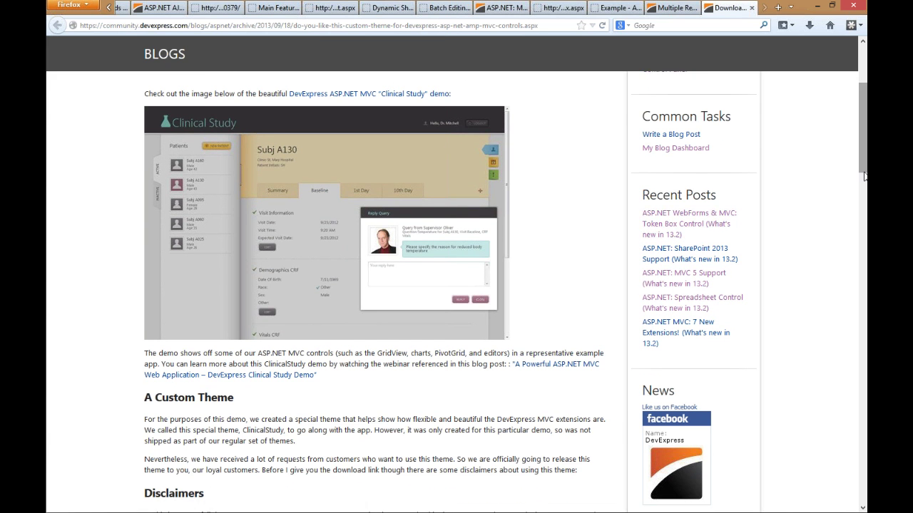
pyautogui.moveTo(863, 176); pyautogui.dragTo(863, 198)
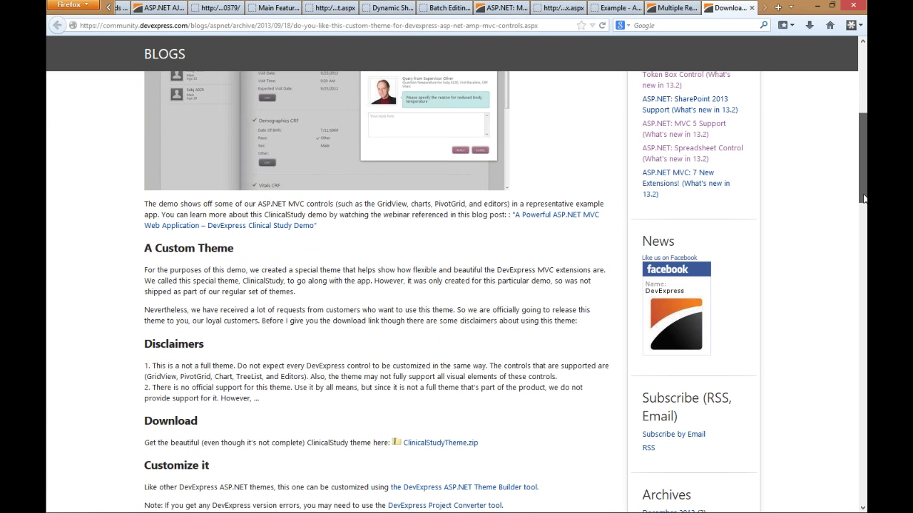
pyautogui.scroll(-3, 864, 198)
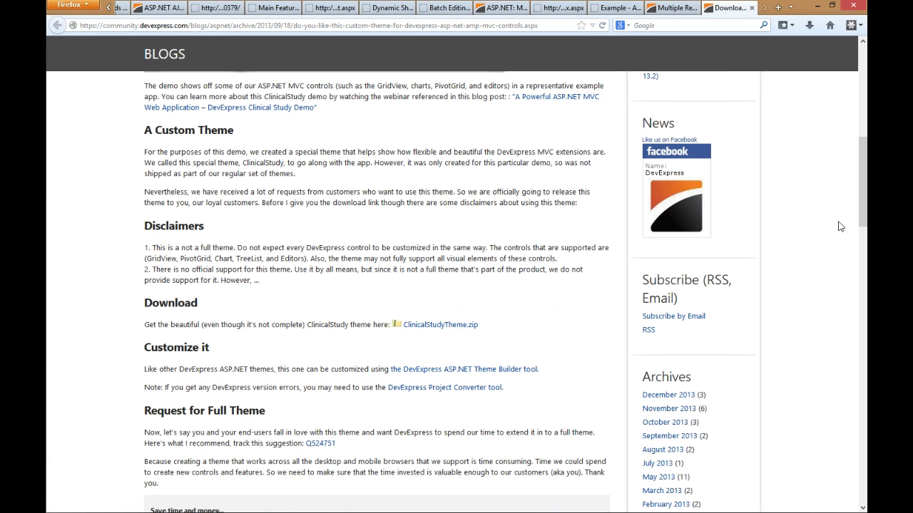
pyautogui.moveTo(862, 219); pyautogui.dragTo(862, 246)
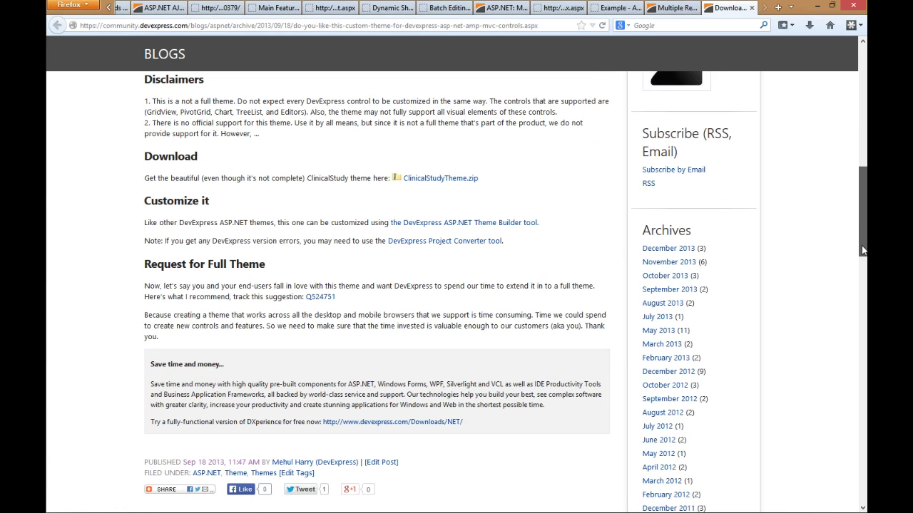
pyautogui.moveTo(863, 239); pyautogui.dragTo(628, 385)
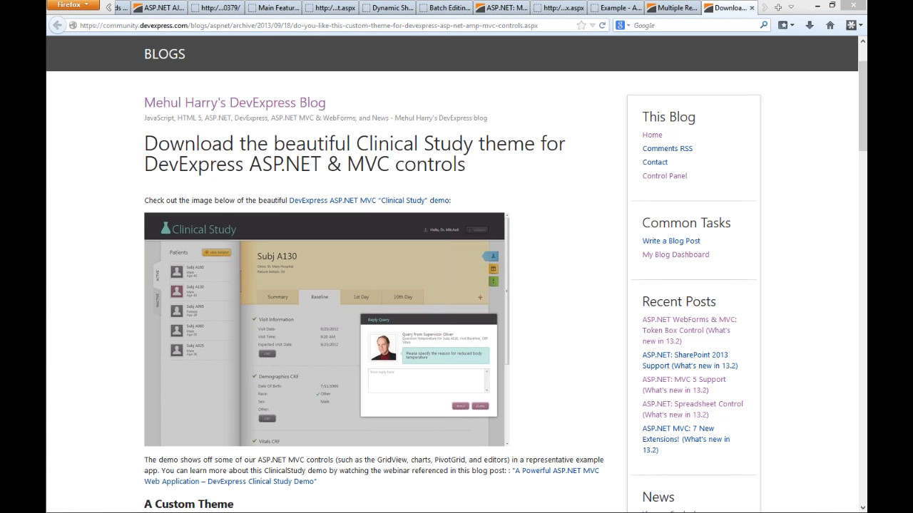
# Switch to the presentation slideshow and advance to the closing Thank You slide
pyautogui.hotkey('alt', 'Tab')
pyautogui.press('Right')
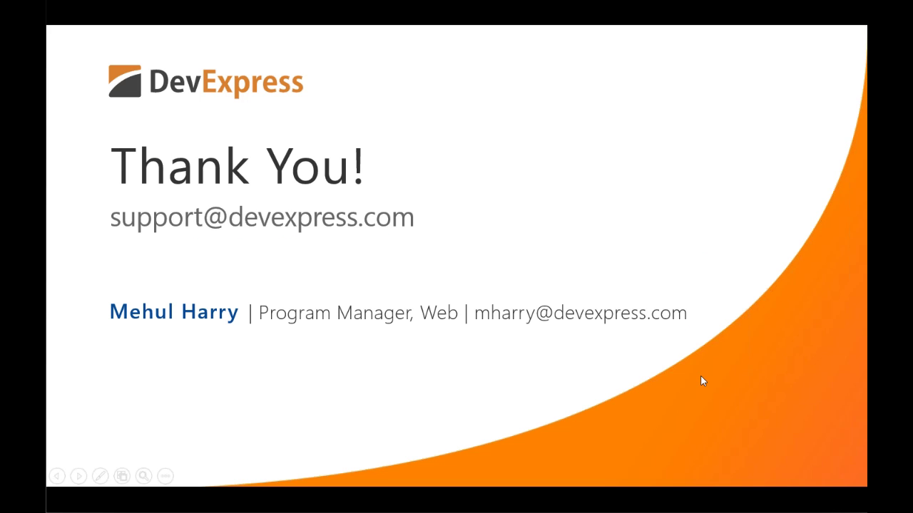